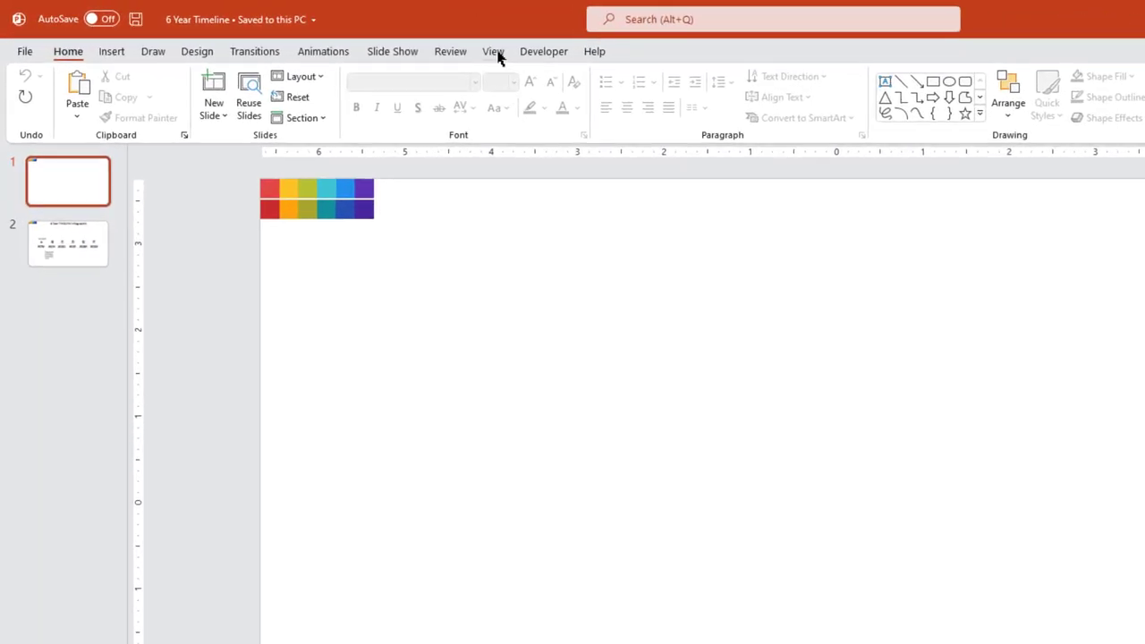
- Turn on the slide guides and give the slide a solid light grey background
left_click(368, 37)
left_click(343, 118)
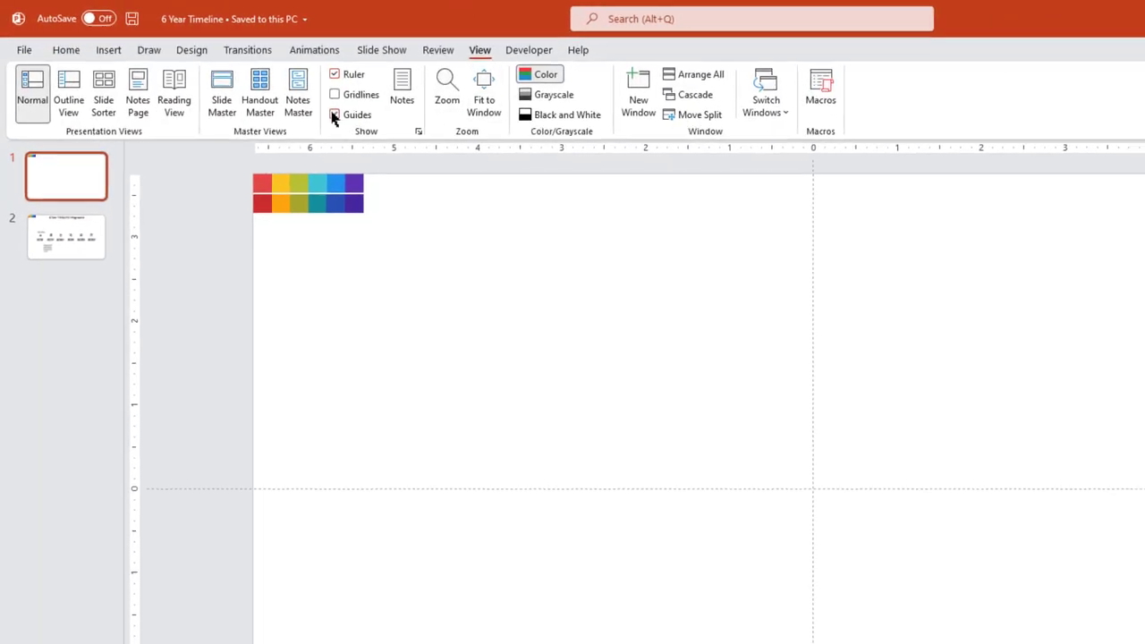
right_click(702, 224)
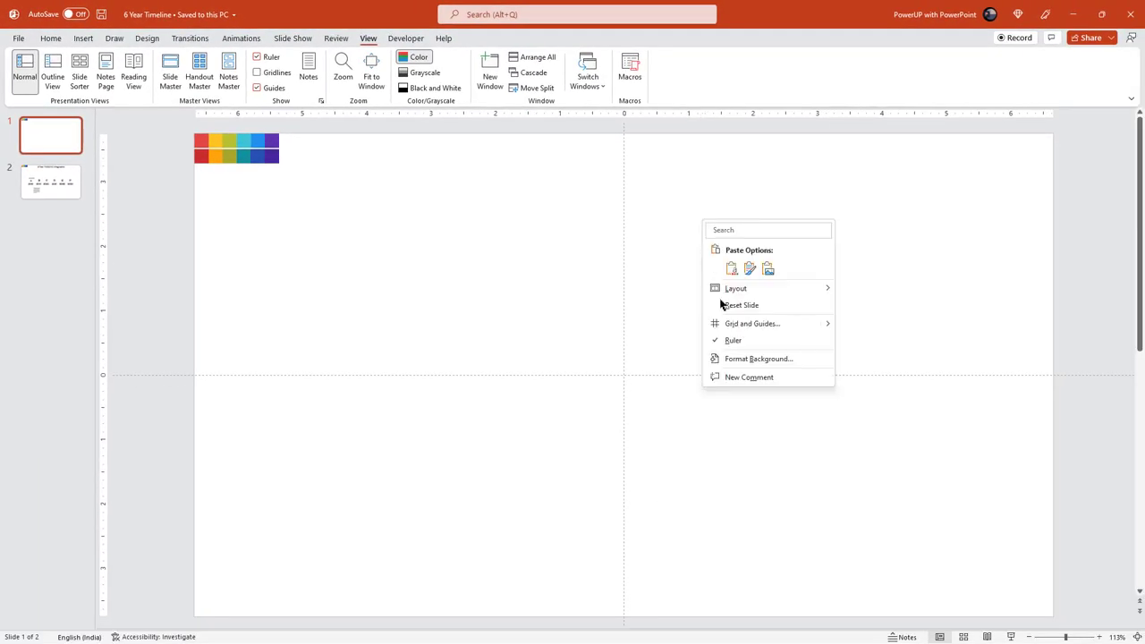
left_click(744, 360)
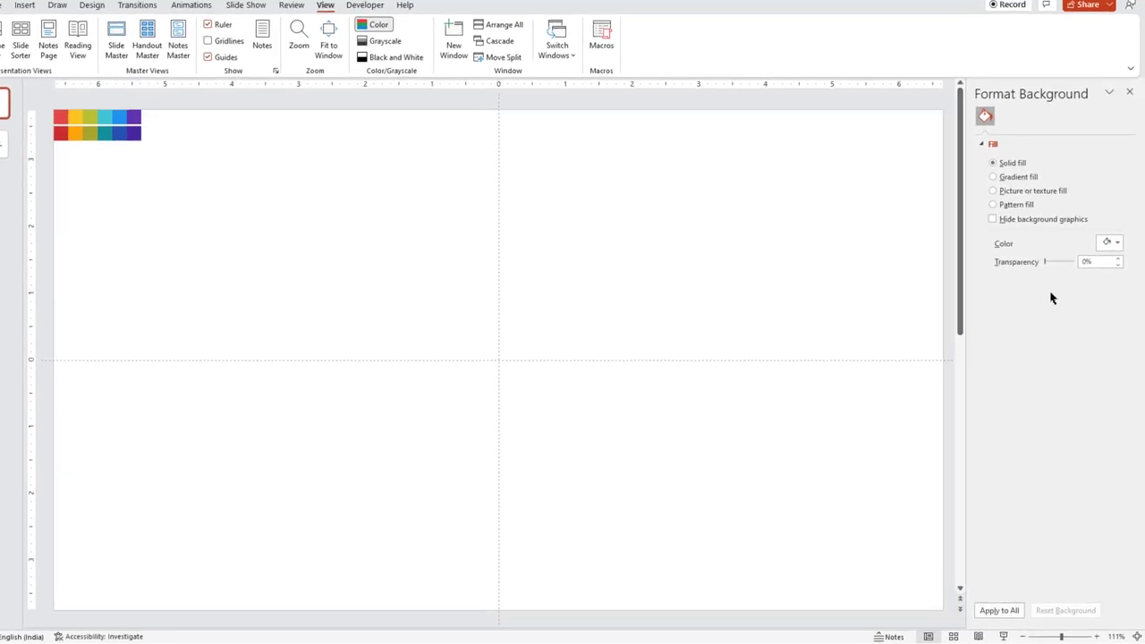
left_click(1110, 263)
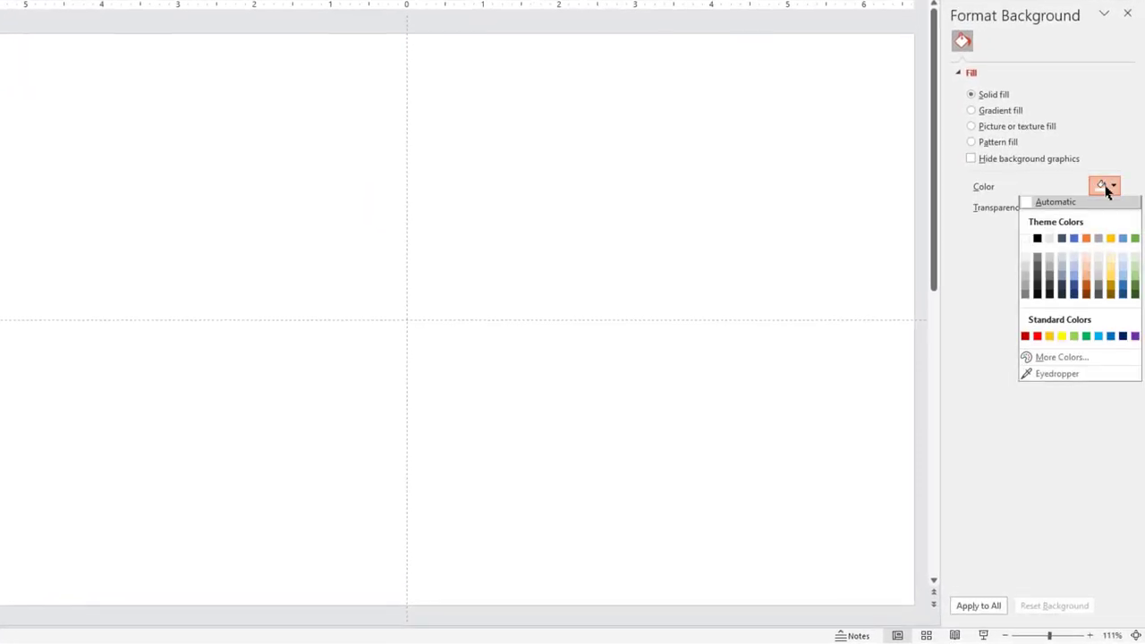
left_click(1062, 357)
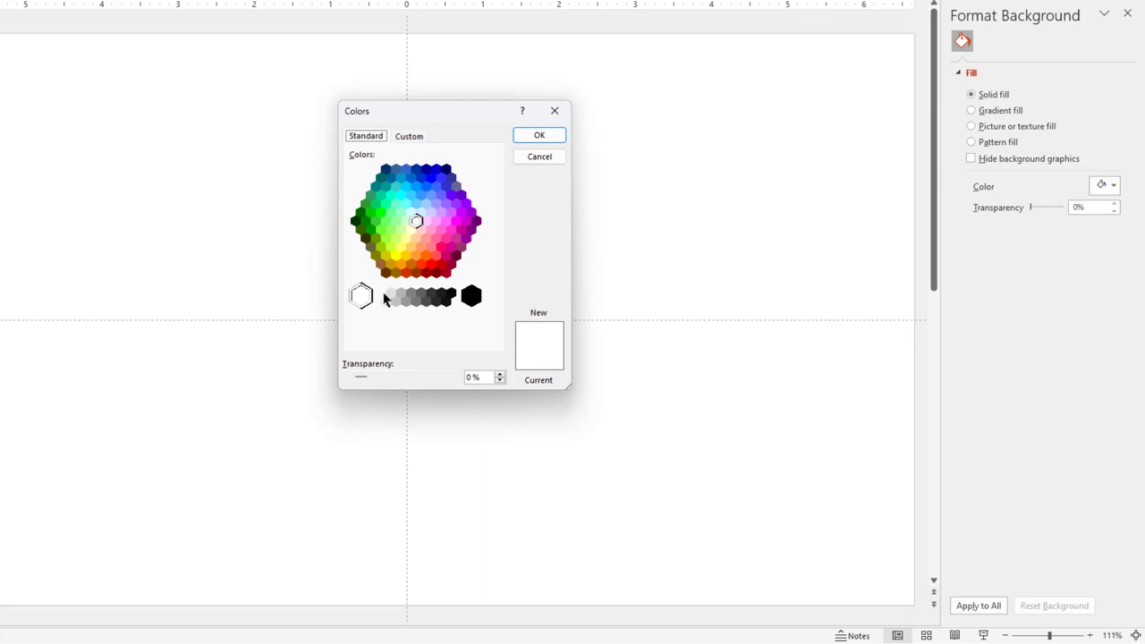
left_click(382, 296)
left_click(539, 135)
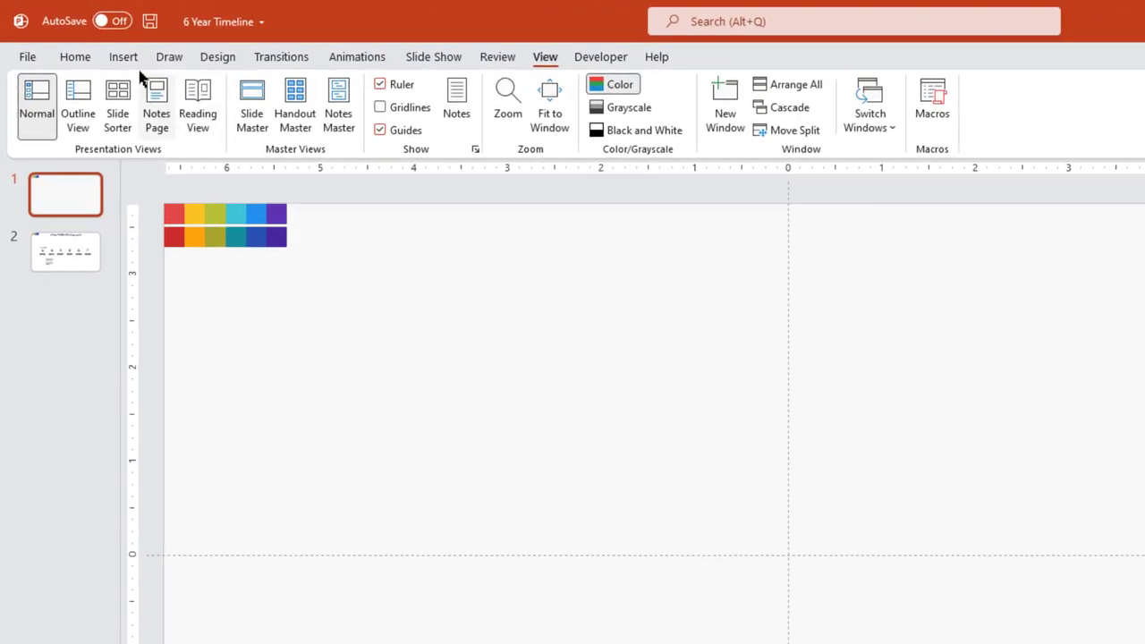
- Draw a blue rounded rectangle on the slide
left_click(81, 38)
left_click(348, 126)
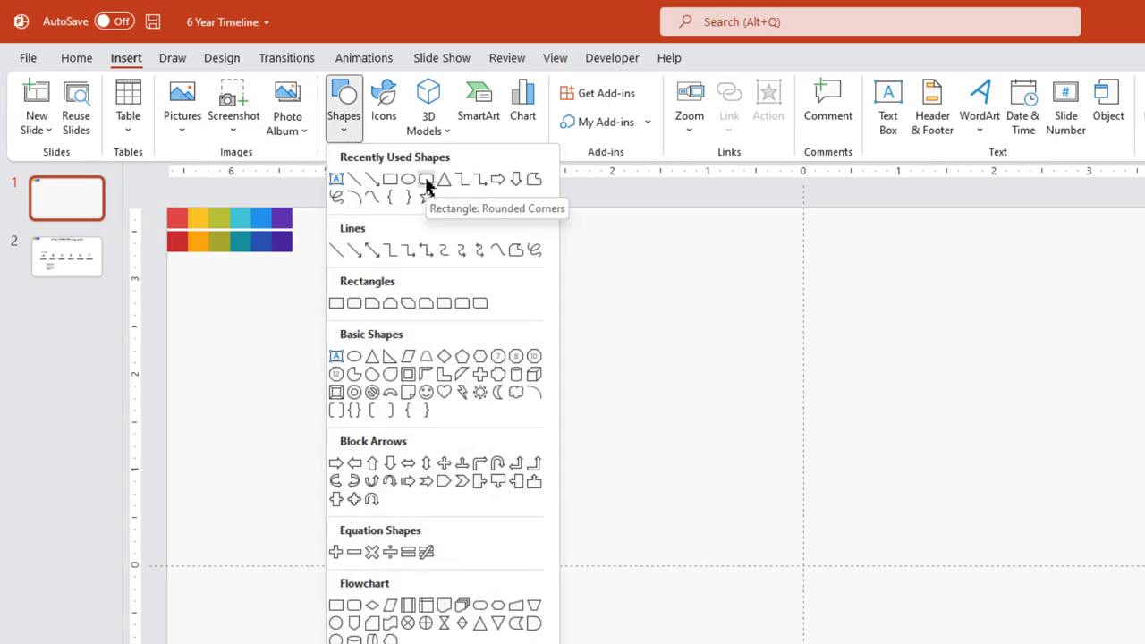
left_click(427, 184)
left_click_drag(342, 319, 525, 411)
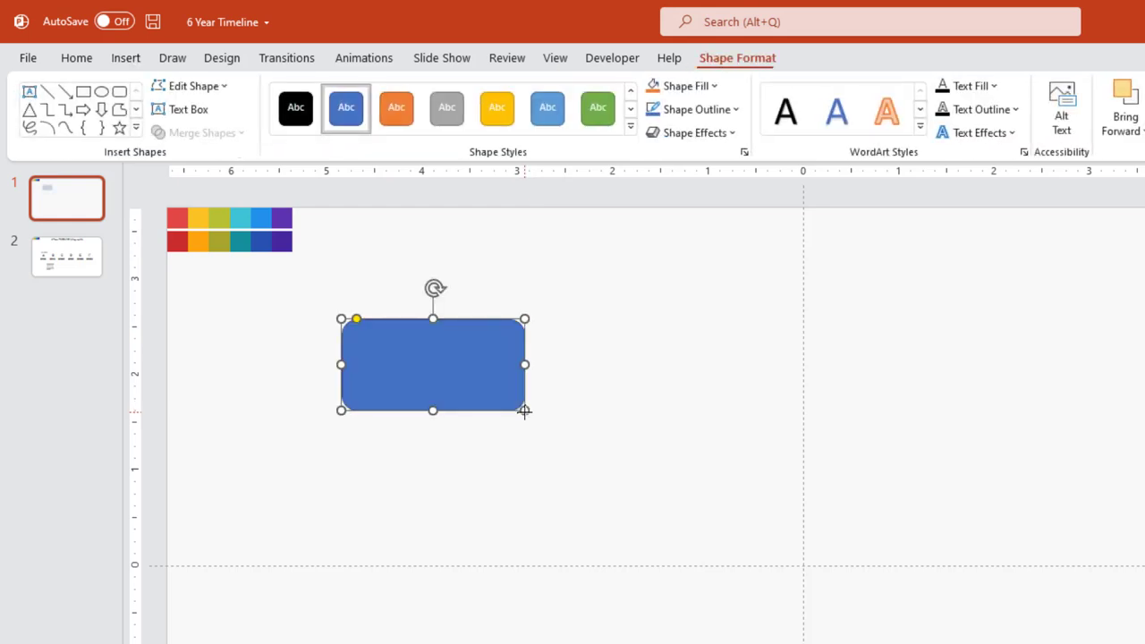
- Add a small circle on the rectangle's top edge and a duplicate on its right edge
left_click(126, 58)
left_click(344, 133)
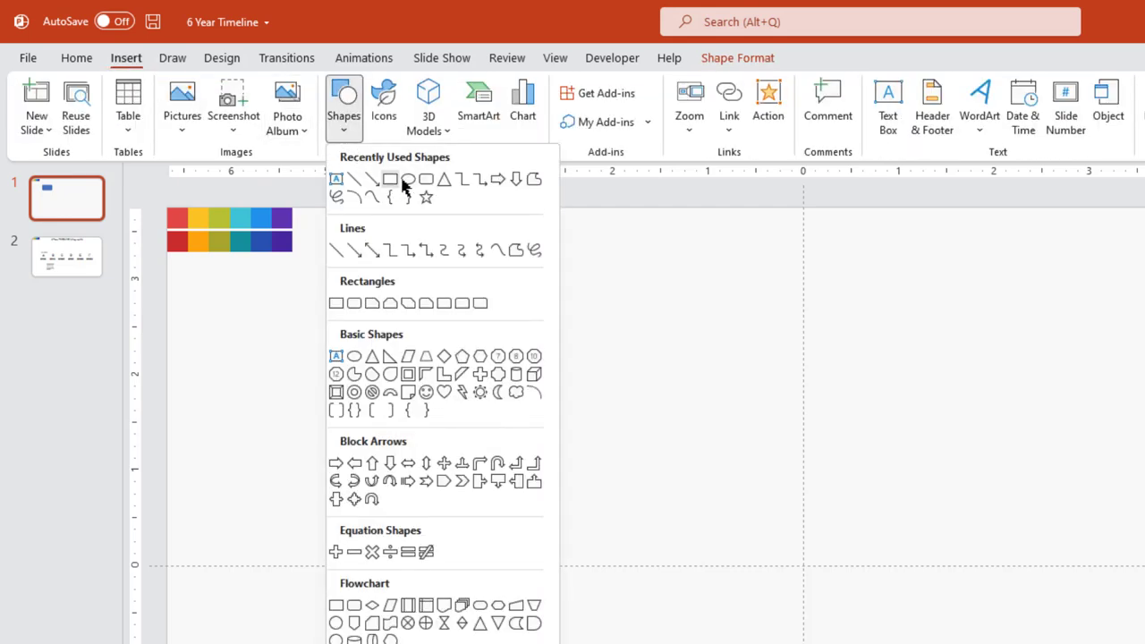
left_click(407, 182)
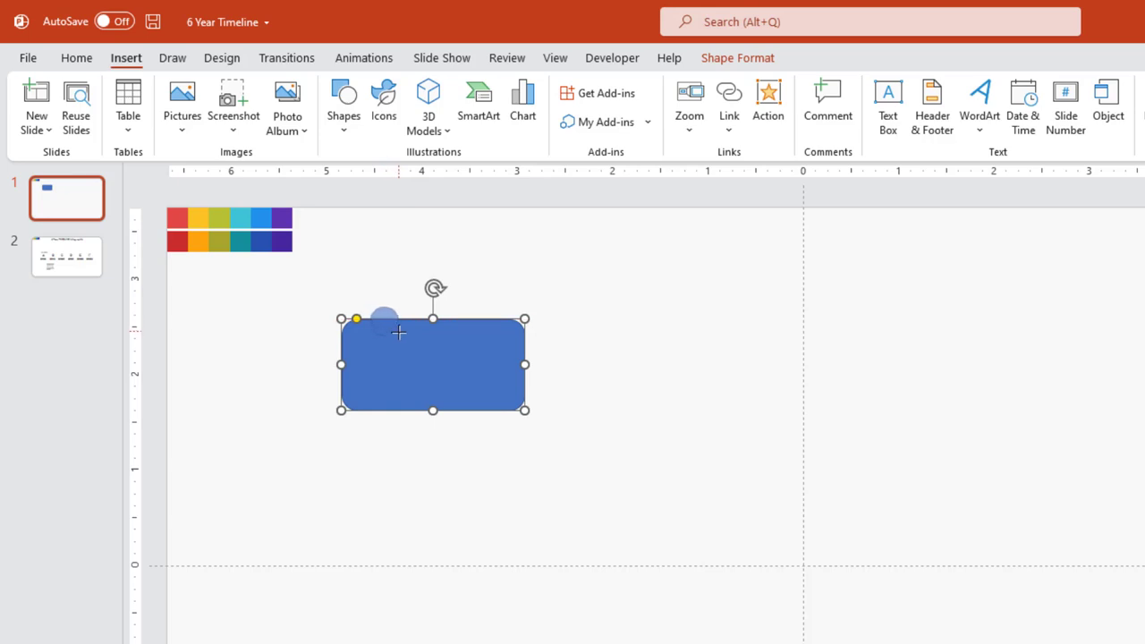
left_click_drag(398, 332, 382, 314)
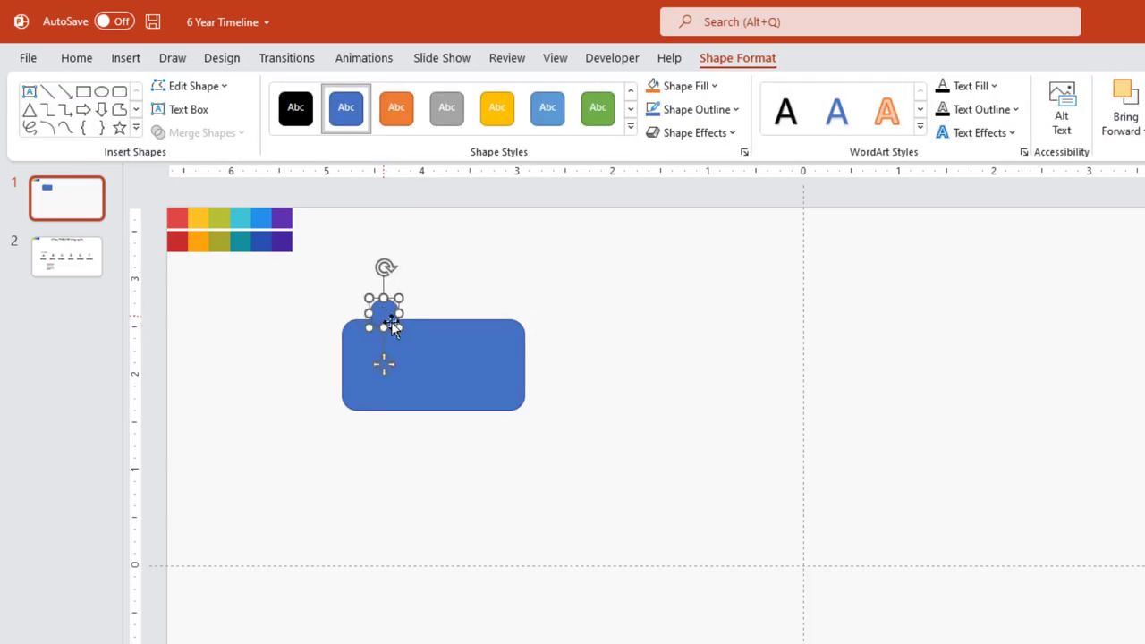
key("ctrl+d")
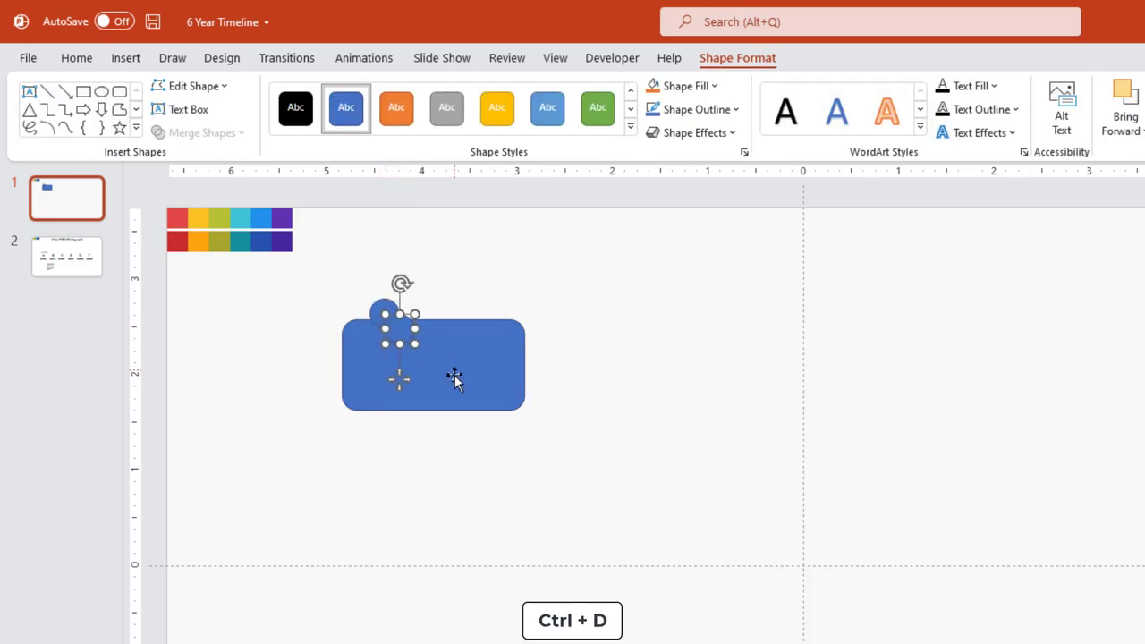
mouse_move(403, 332)
left_mouse_down()
mouse_move(539, 381)
mouse_move(530, 386)
left_mouse_up()
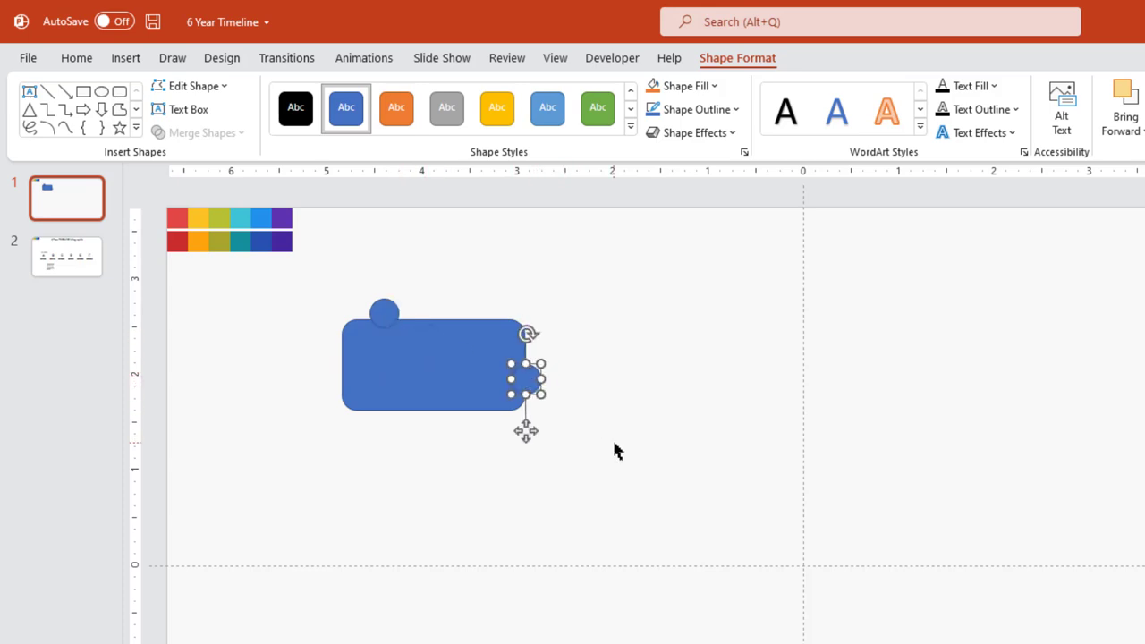
left_click(631, 492)
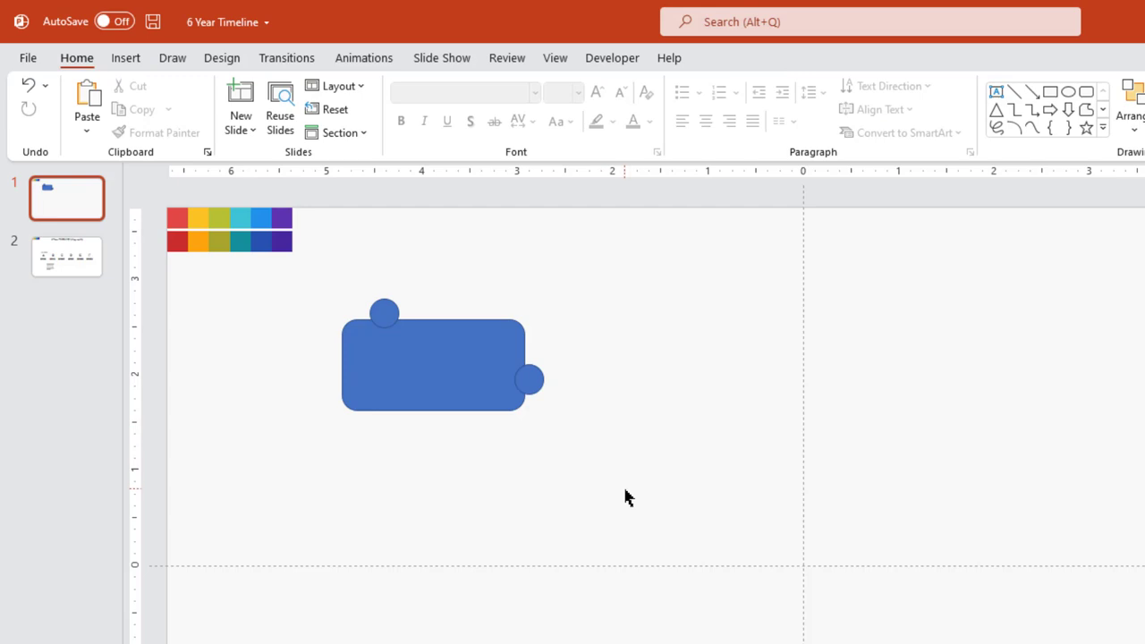
- Union the rectangle and both circles into one puzzle piece, then set No Outline
left_click_drag(624, 498, 312, 289)
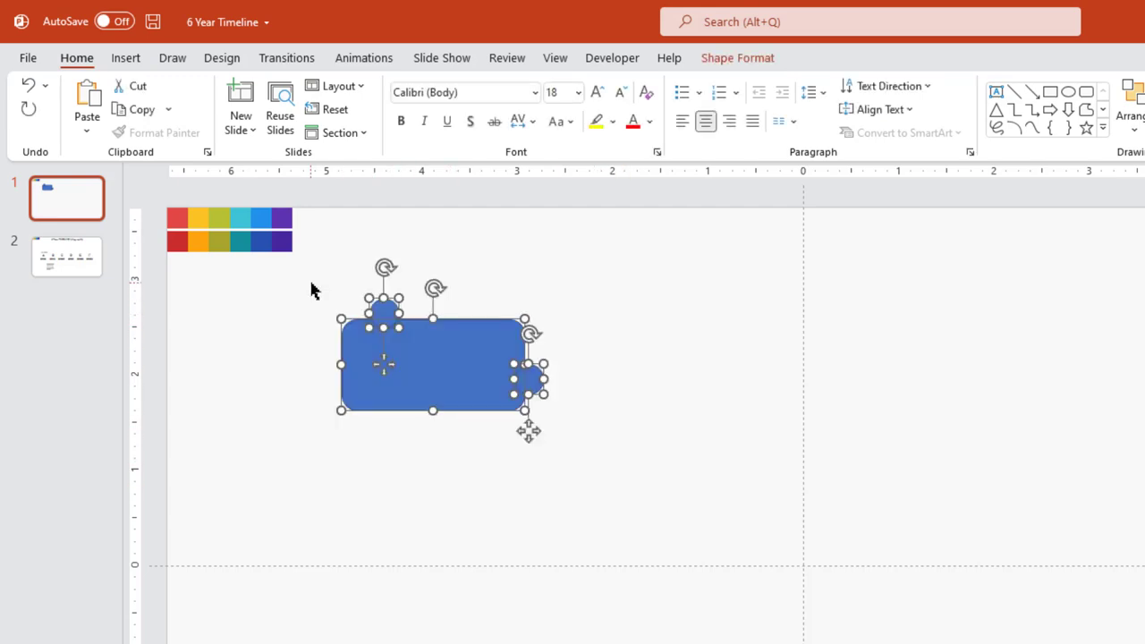
left_click(710, 61)
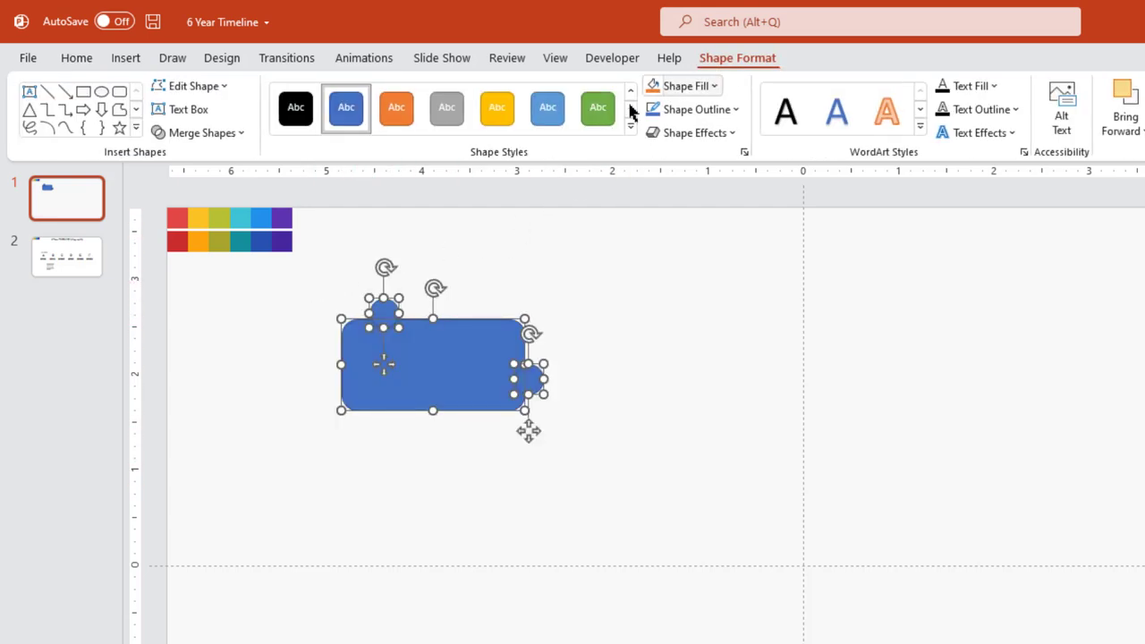
left_click(225, 134)
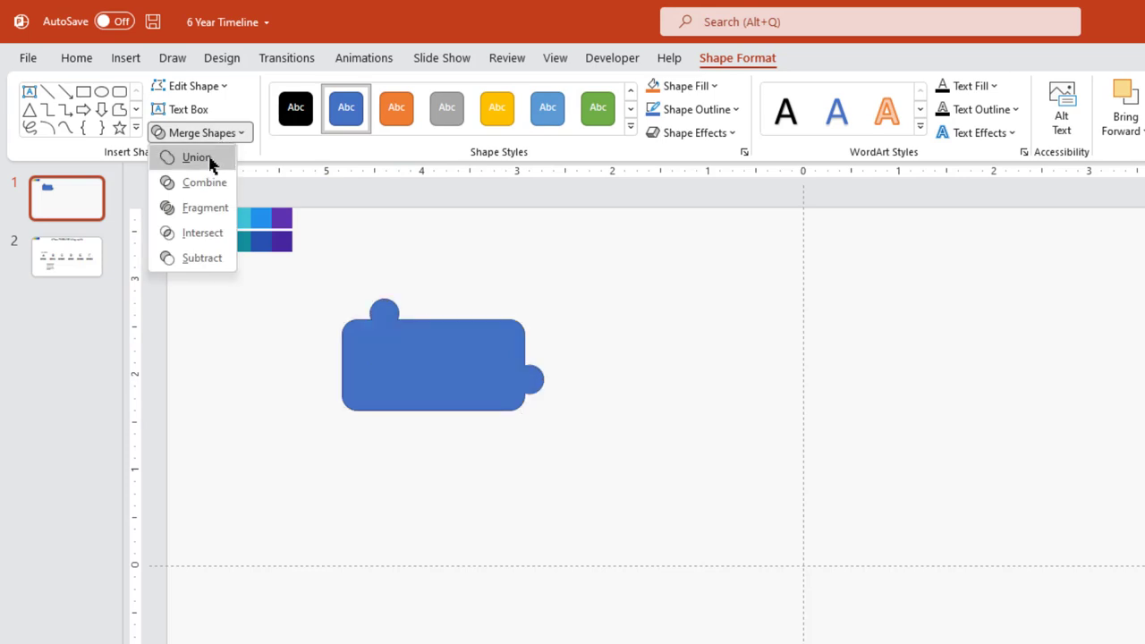
left_click(209, 158)
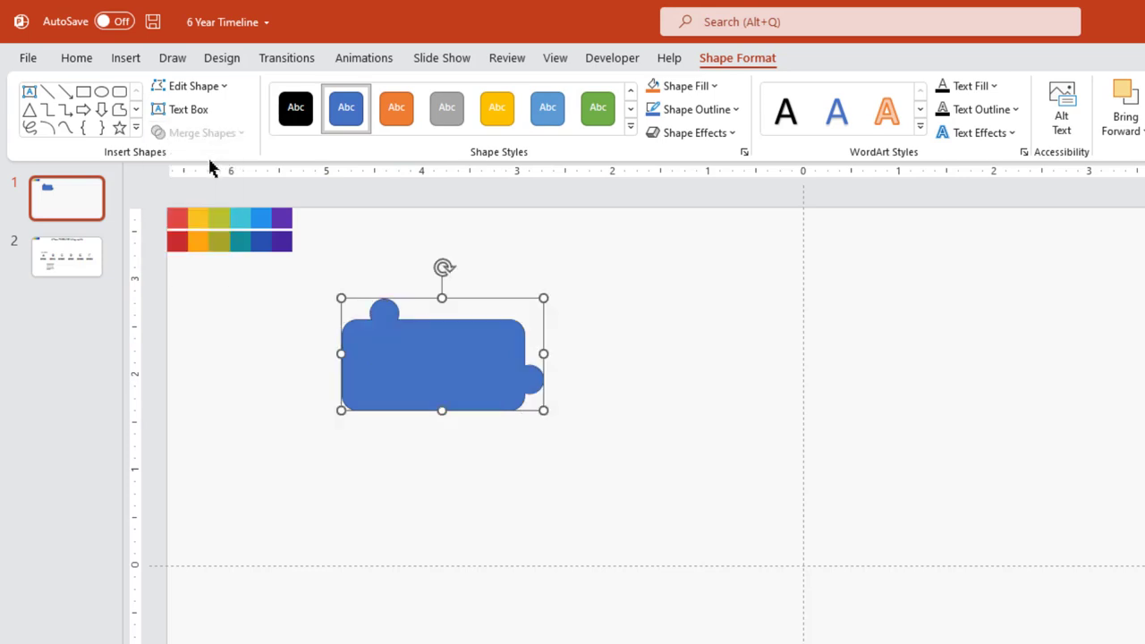
left_click(713, 109)
left_click(695, 358)
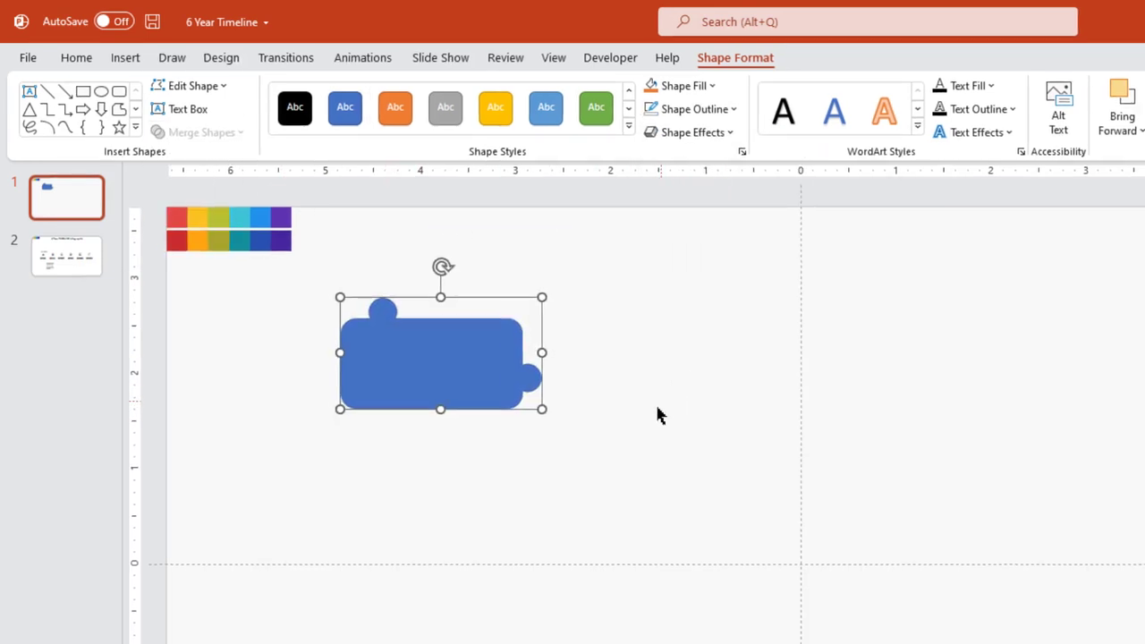
left_click(646, 427)
- Duplicate the puzzle piece, flip the copy horizontally and vertically, and interlock it beside the original
left_click(491, 382)
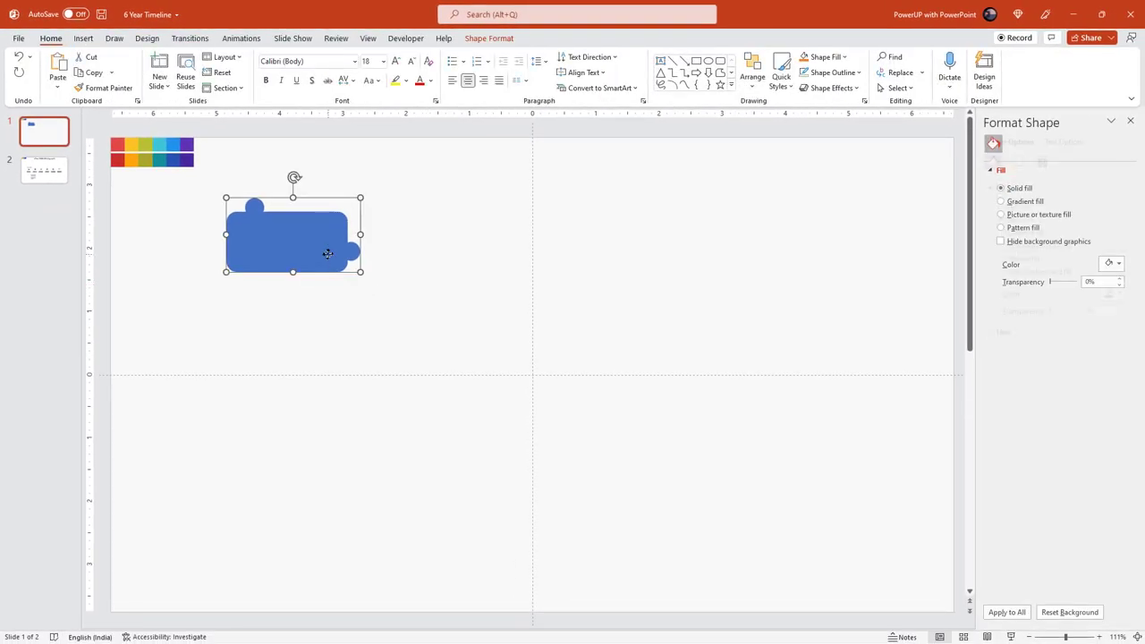
key("ctrl+d")
left_click_drag(326, 251, 493, 227)
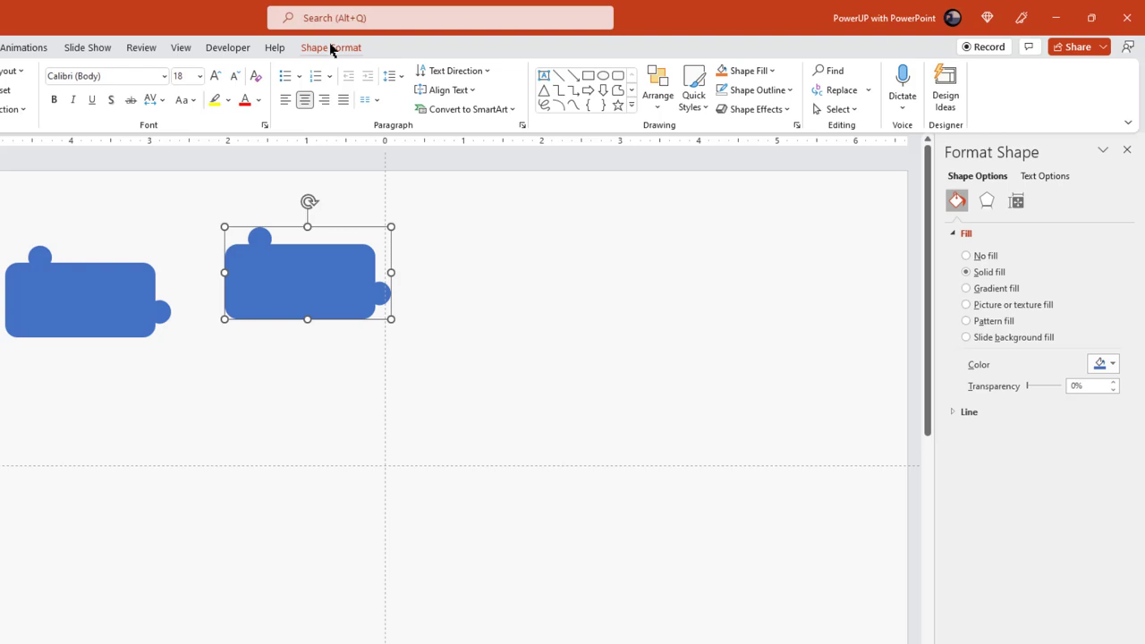
left_click(331, 49)
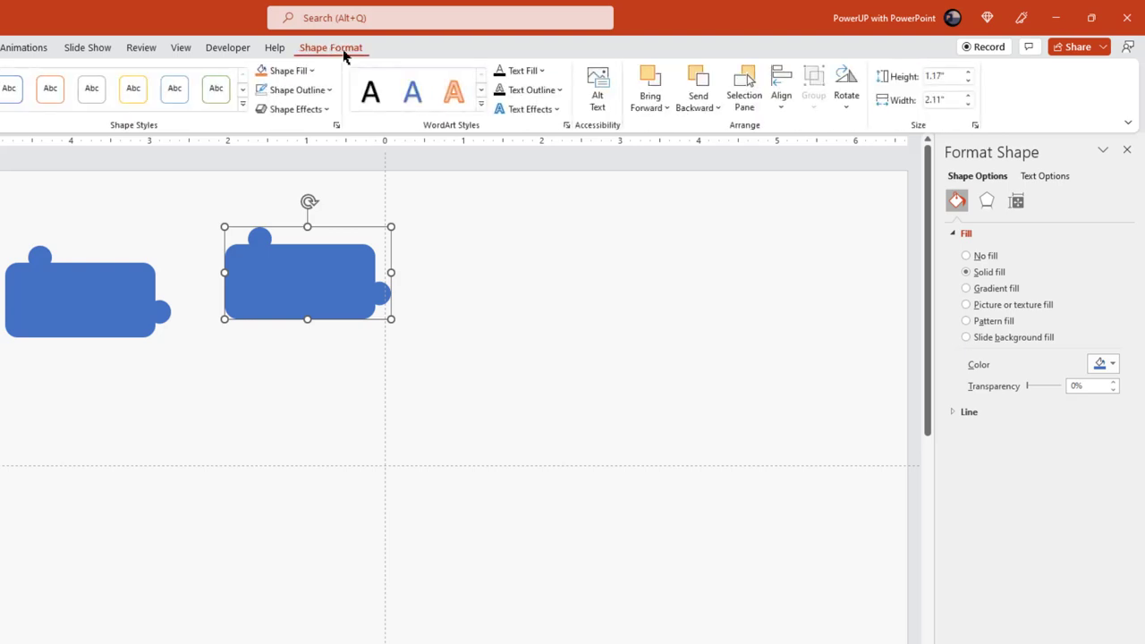
left_click(848, 105)
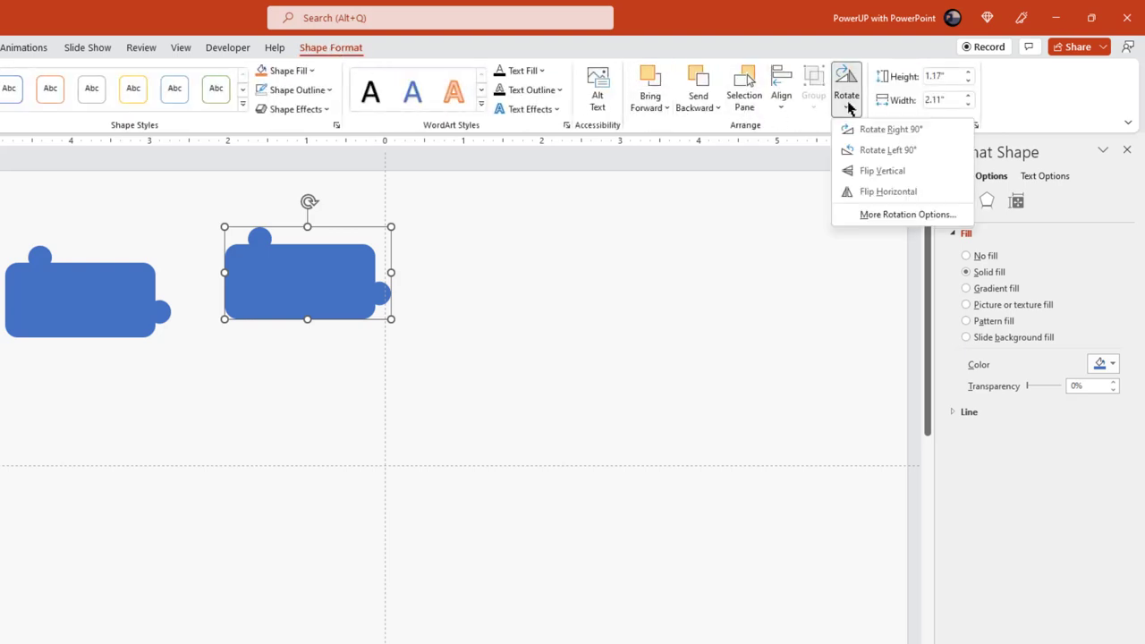
left_click(862, 193)
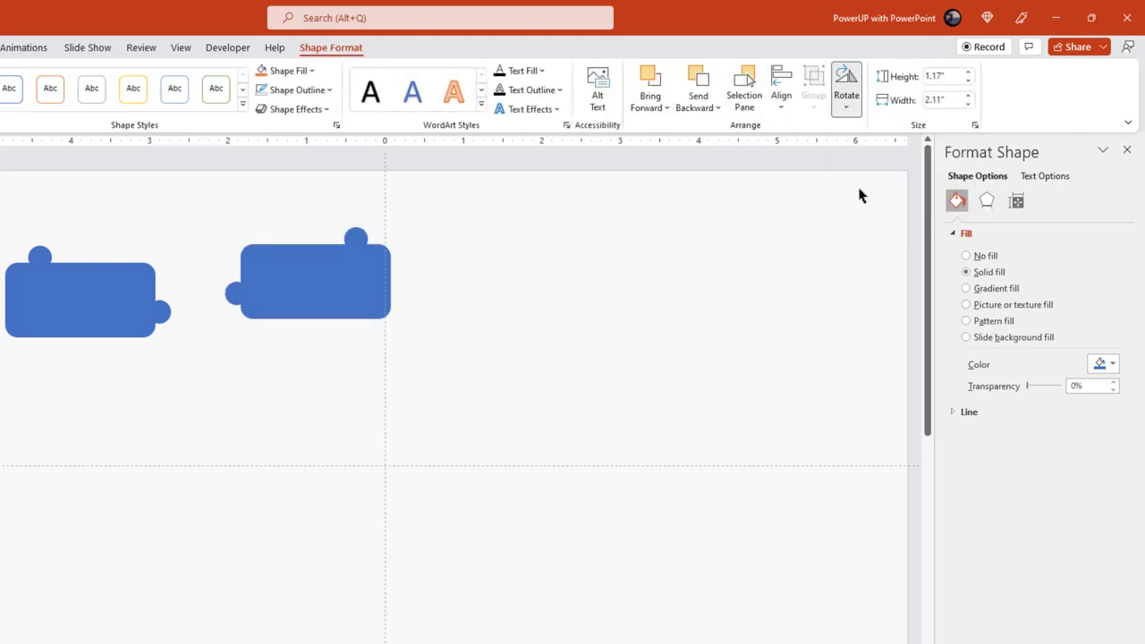
left_click(849, 109)
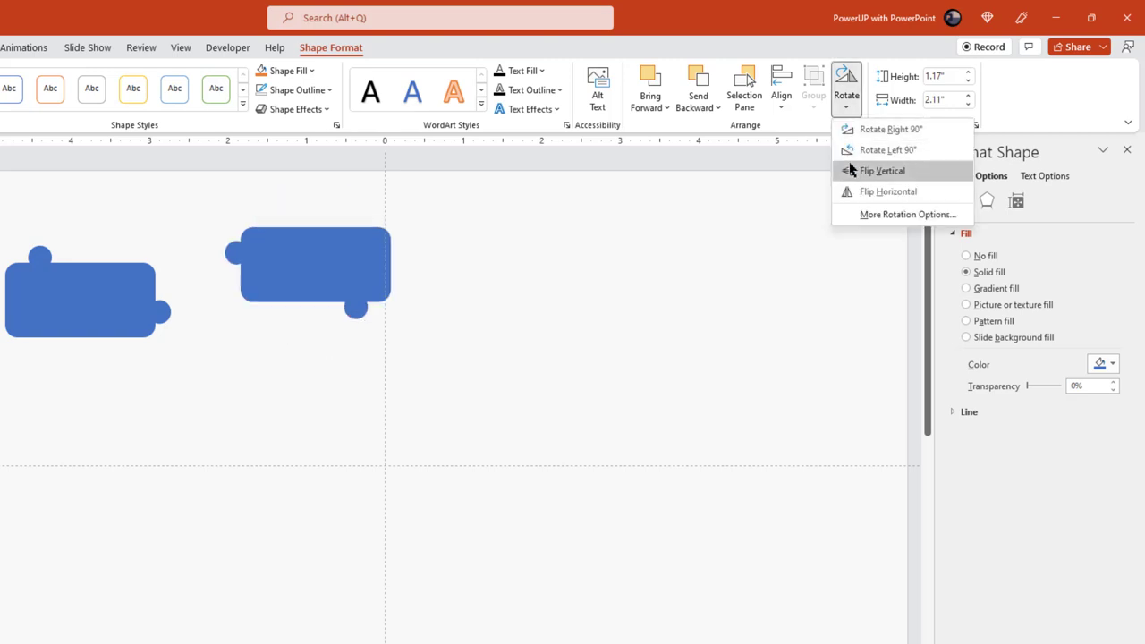
left_click(851, 170)
mouse_move(420, 218)
left_mouse_down()
mouse_move(392, 190)
mouse_move(376, 198)
left_mouse_up()
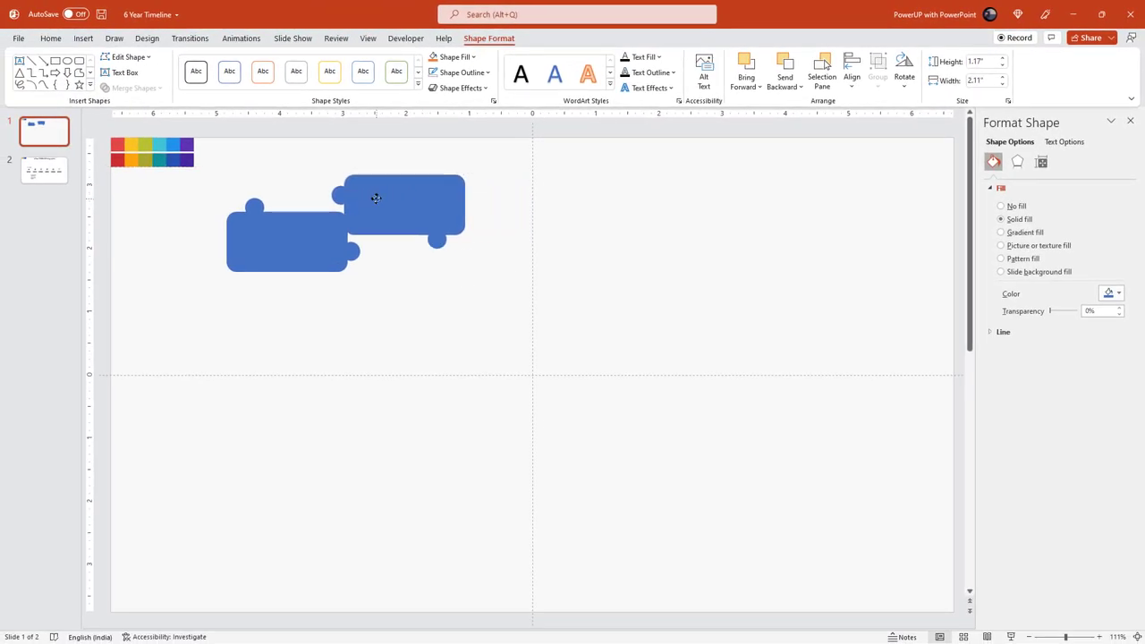
left_click_drag(376, 197, 376, 197)
- Send the second piece to back, then add a horizontally flipped third piece interlocking below it
left_click(447, 259)
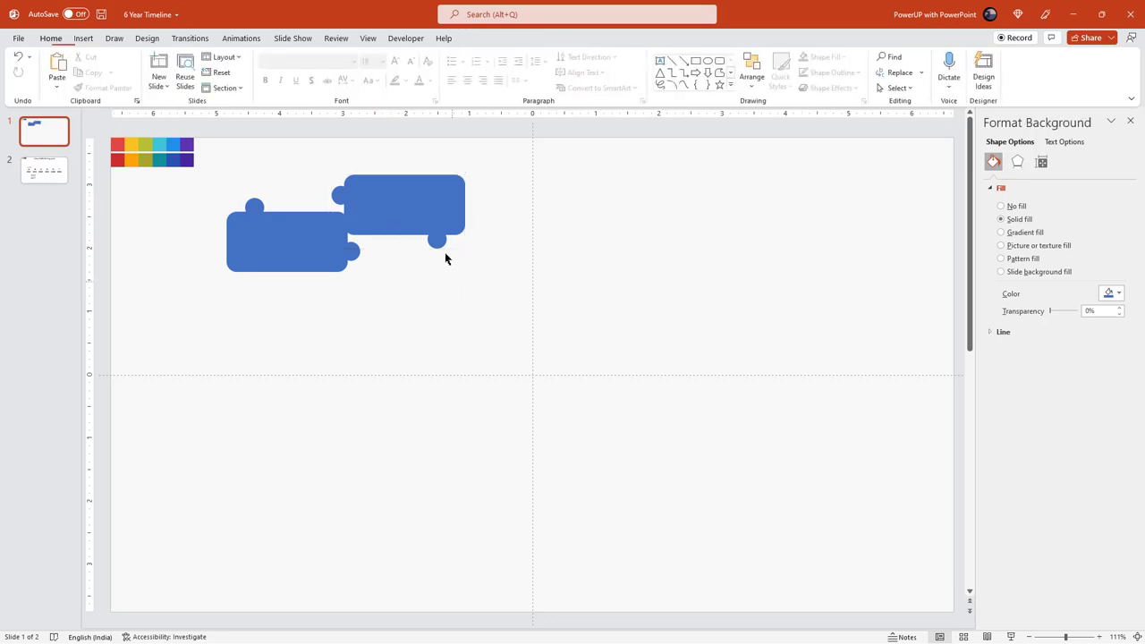
left_click(435, 215)
right_click(434, 214)
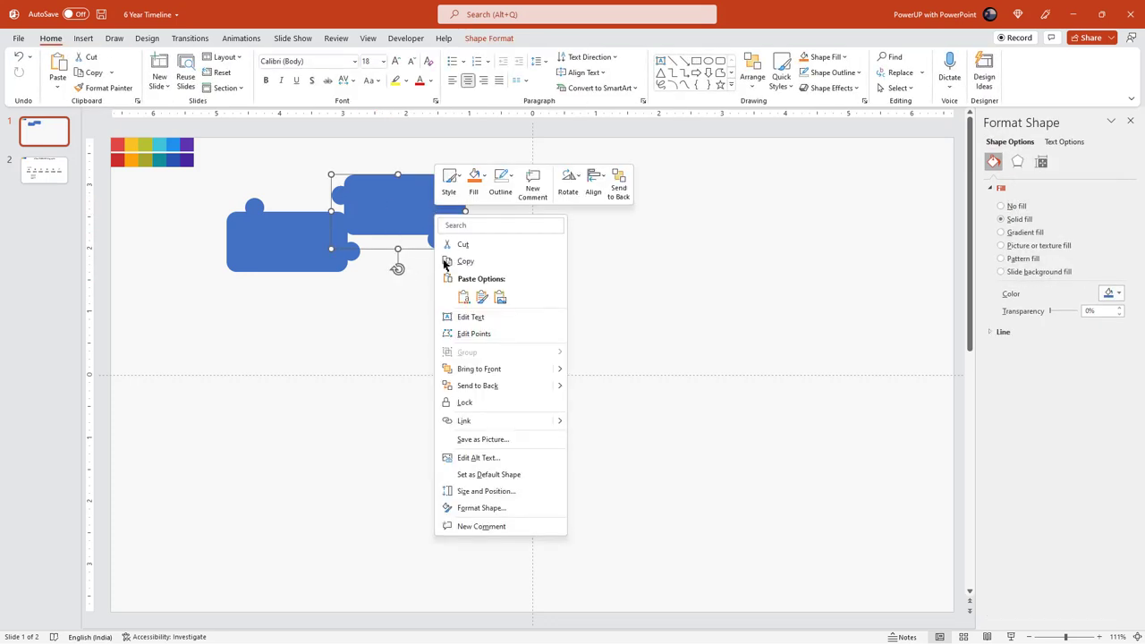
left_click(472, 383)
key("ctrl+d")
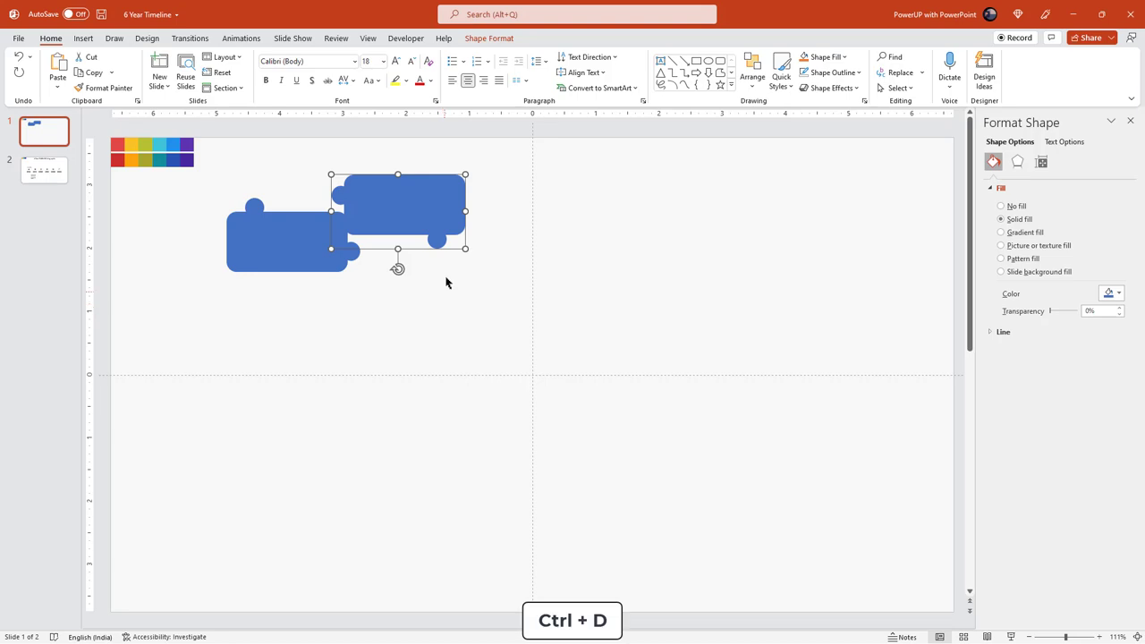
left_click_drag(429, 230, 523, 265)
left_click(488, 38)
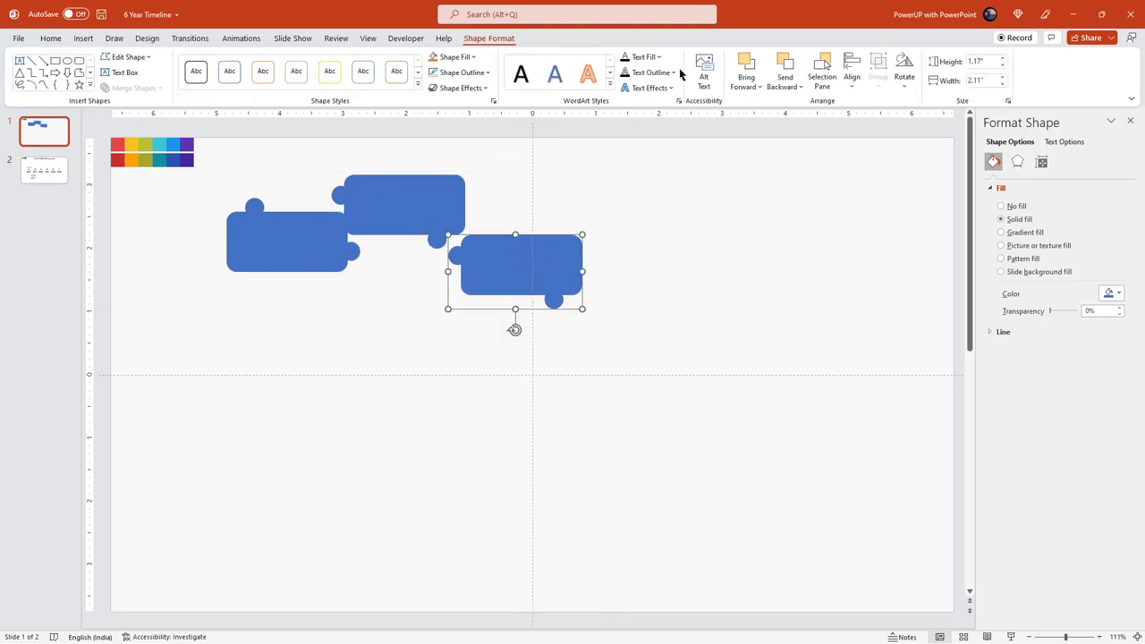
left_click(905, 85)
left_click(909, 155)
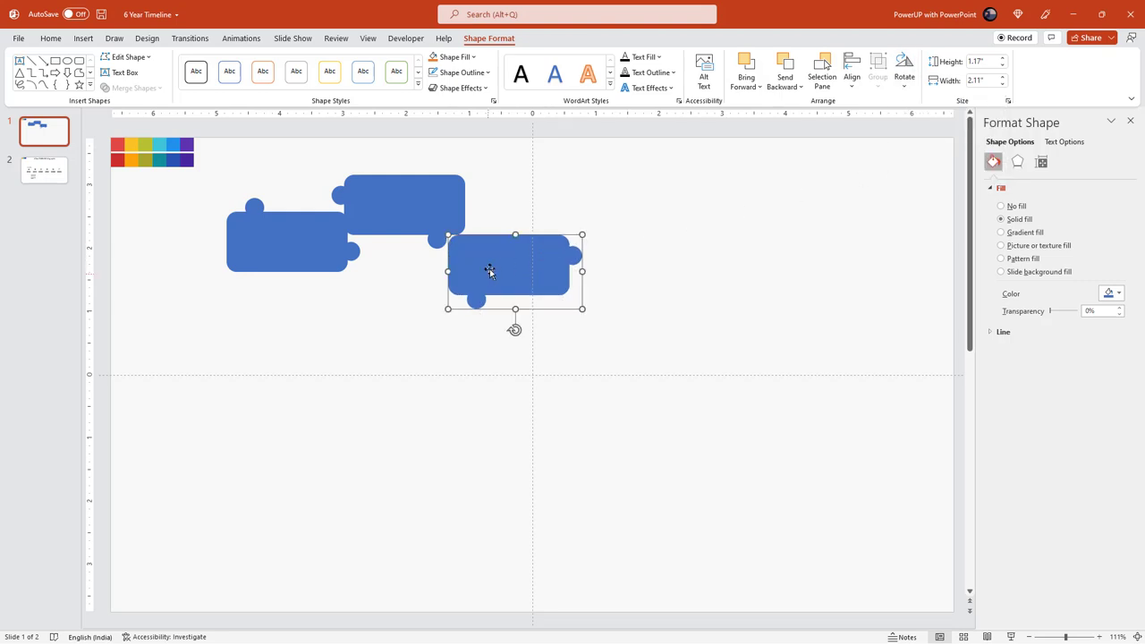
left_click_drag(490, 272, 501, 260)
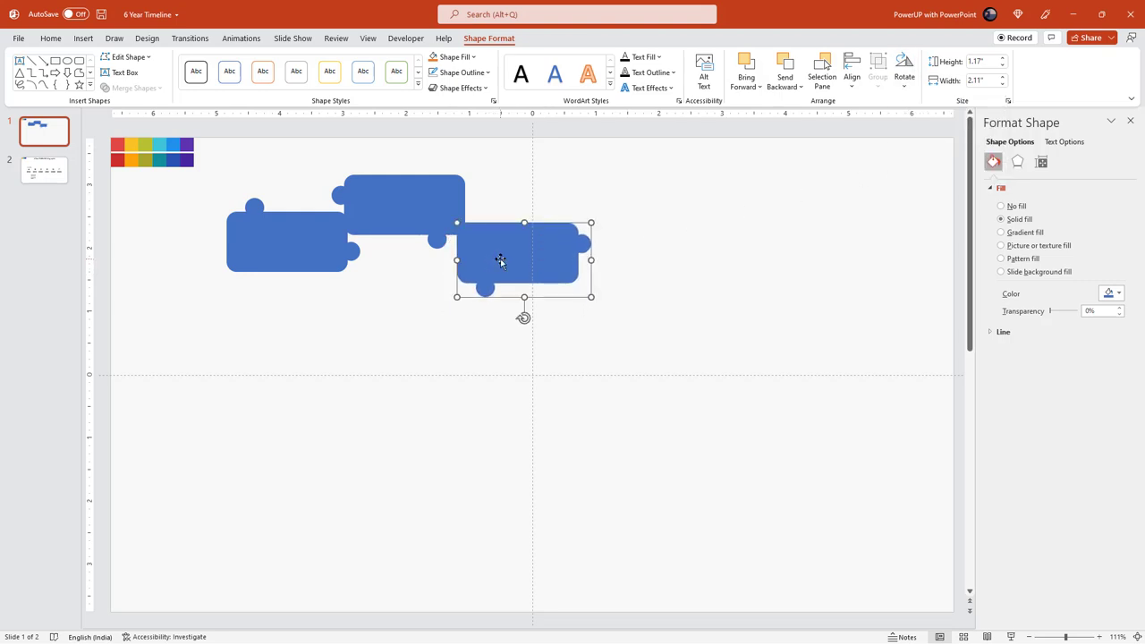
left_click(635, 313)
- Duplicate the third piece, flip it vertically, and fit it into the upper row
left_click(570, 281)
key("ctrl+d")
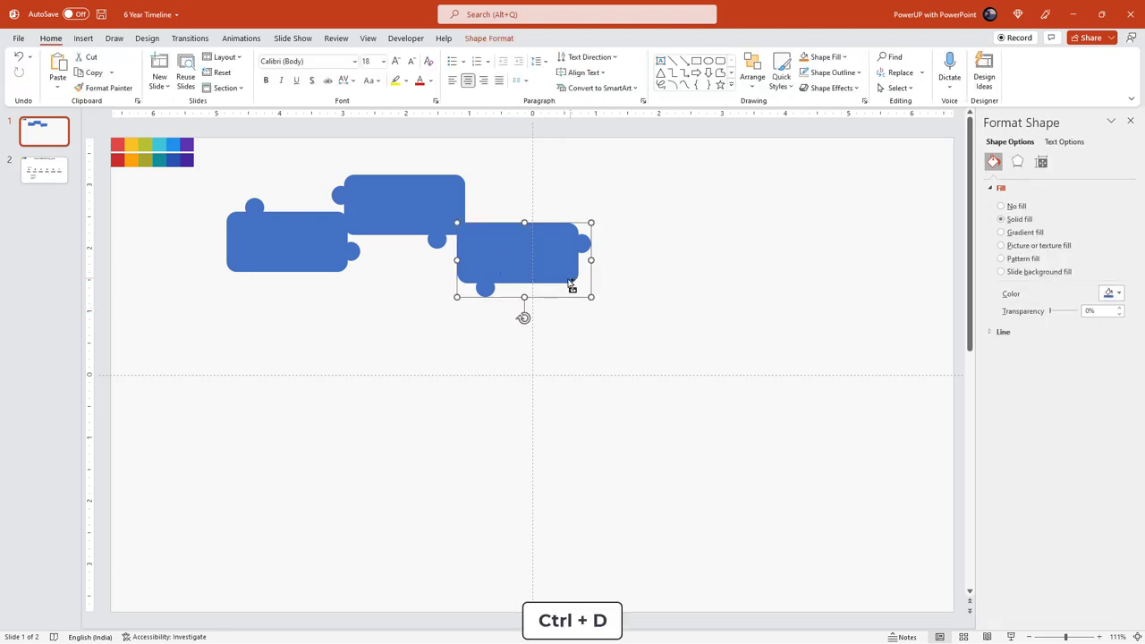
left_click_drag(556, 276, 694, 261)
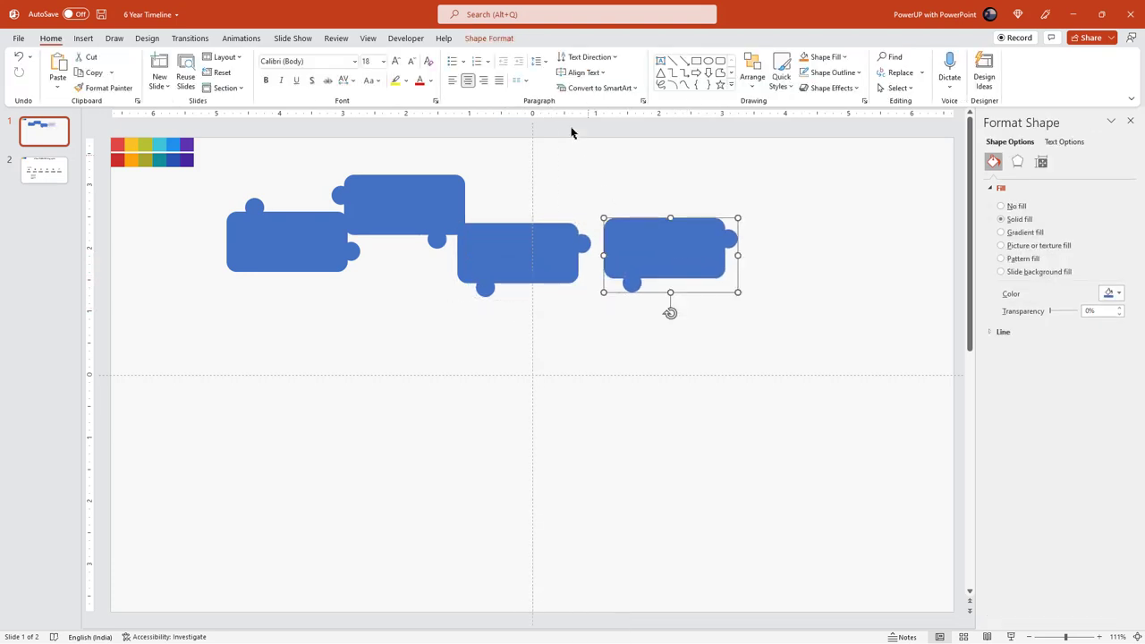
left_click(489, 37)
left_click(903, 76)
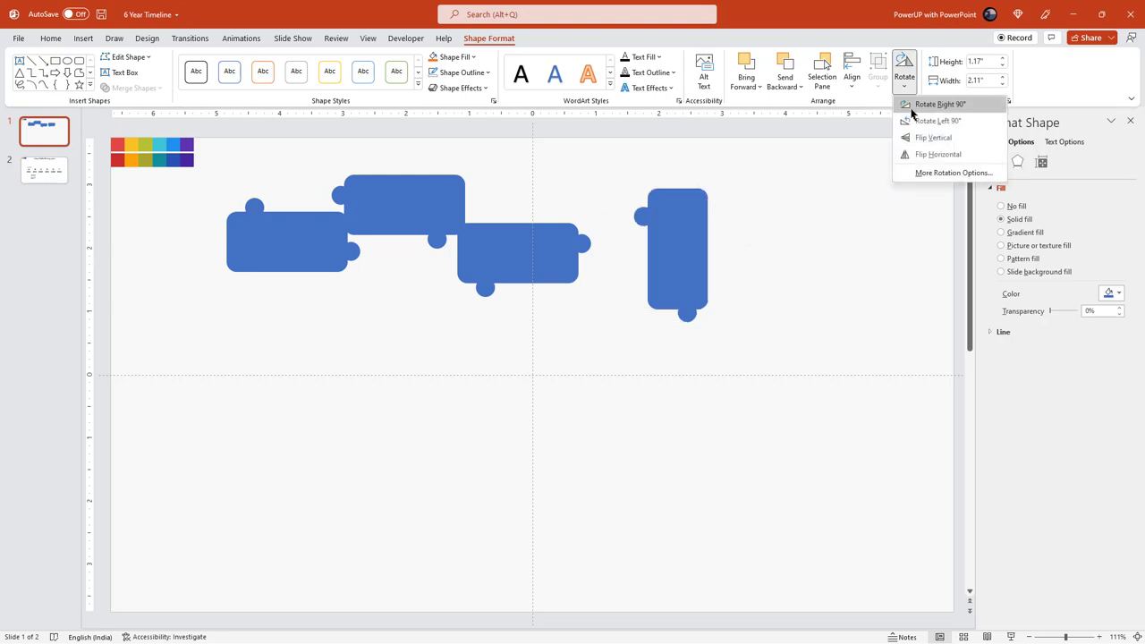
left_click(918, 138)
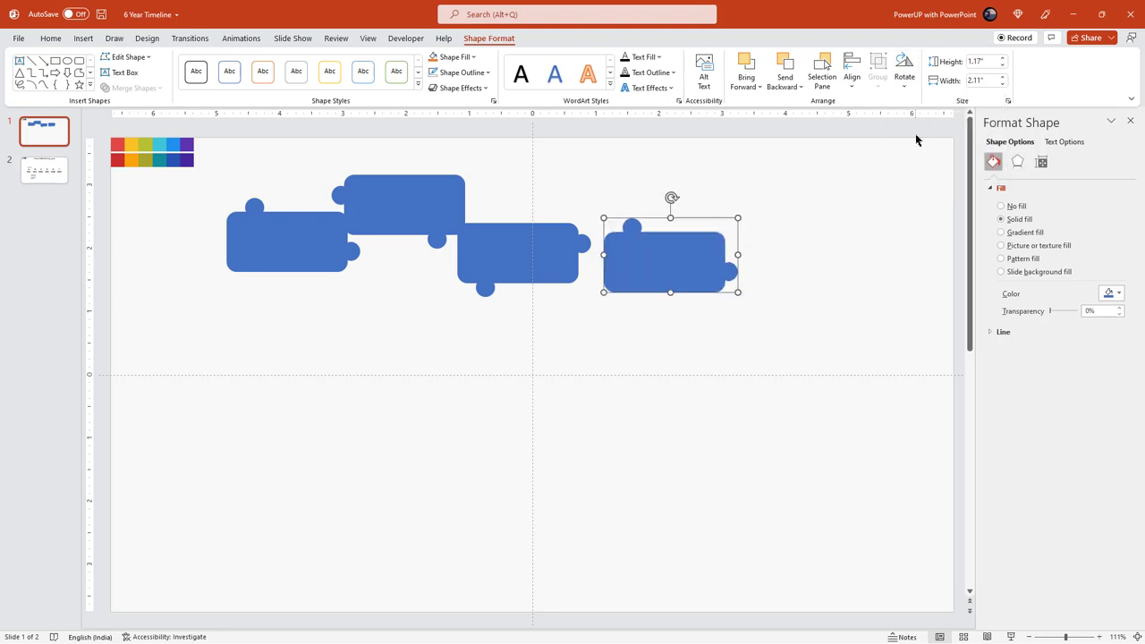
left_click_drag(652, 256, 620, 198)
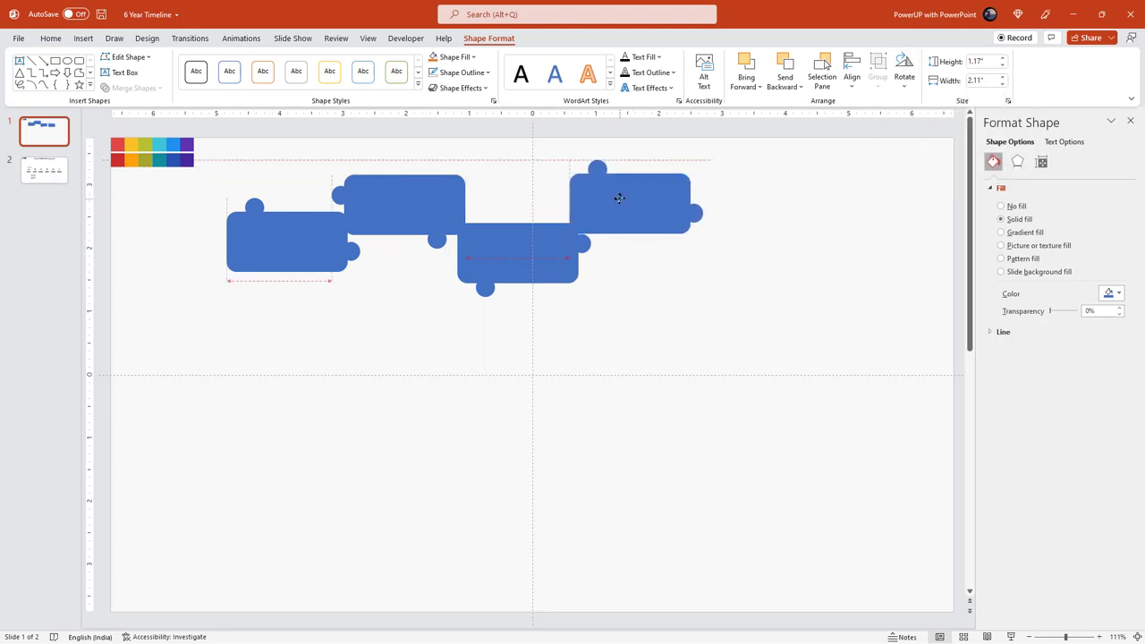
left_click(656, 260)
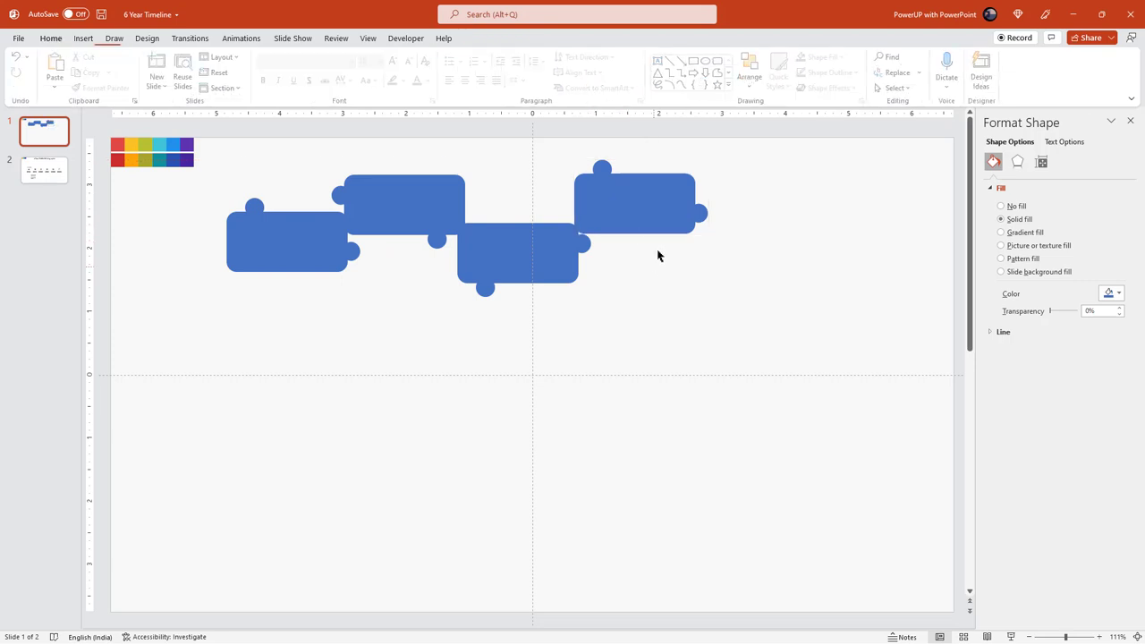
- Copy the fourth piece, flip it horizontally, and place it as the fifth piece on the lower row
left_click(439, 210)
left_click_drag(424, 215, 771, 208, "ctrl")
left_click(490, 38)
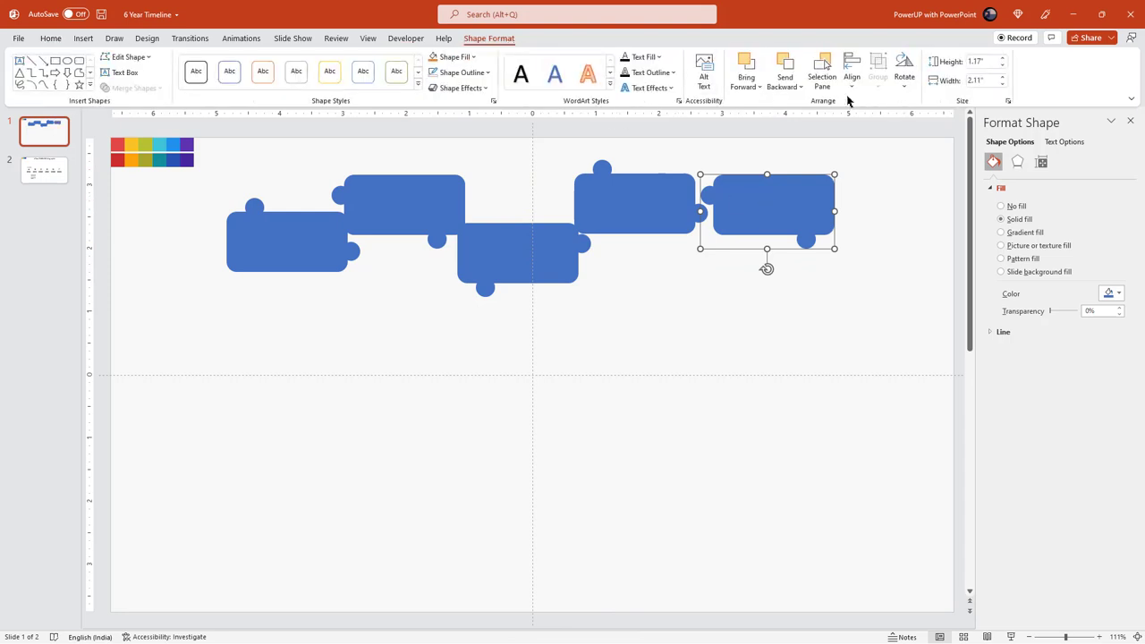
left_click(904, 85)
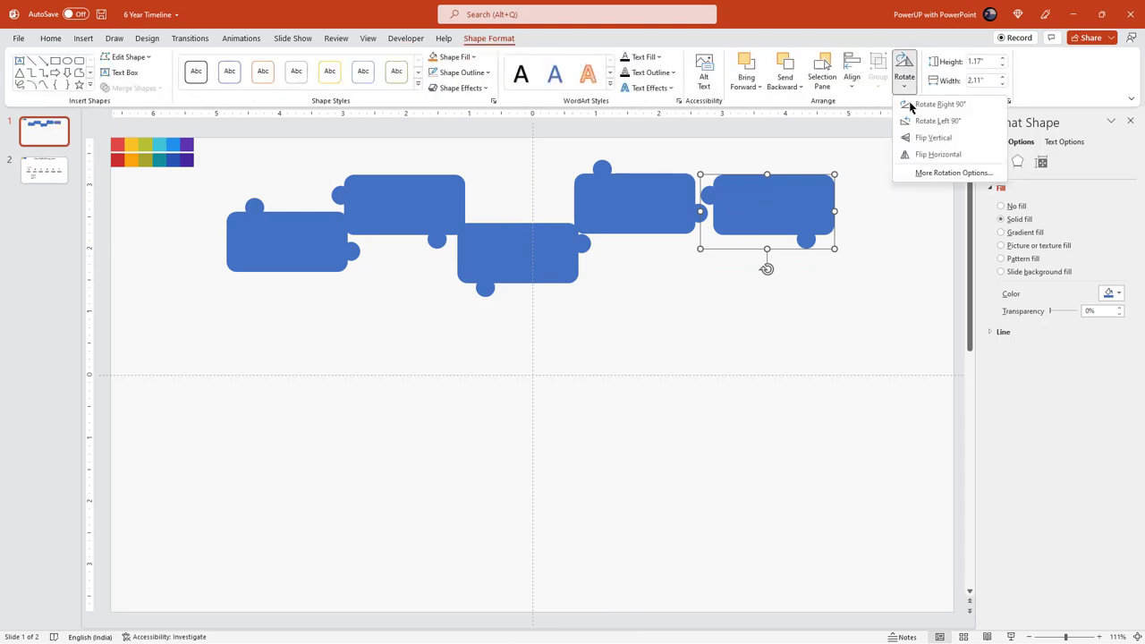
left_click(921, 157)
left_click_drag(793, 217, 728, 260)
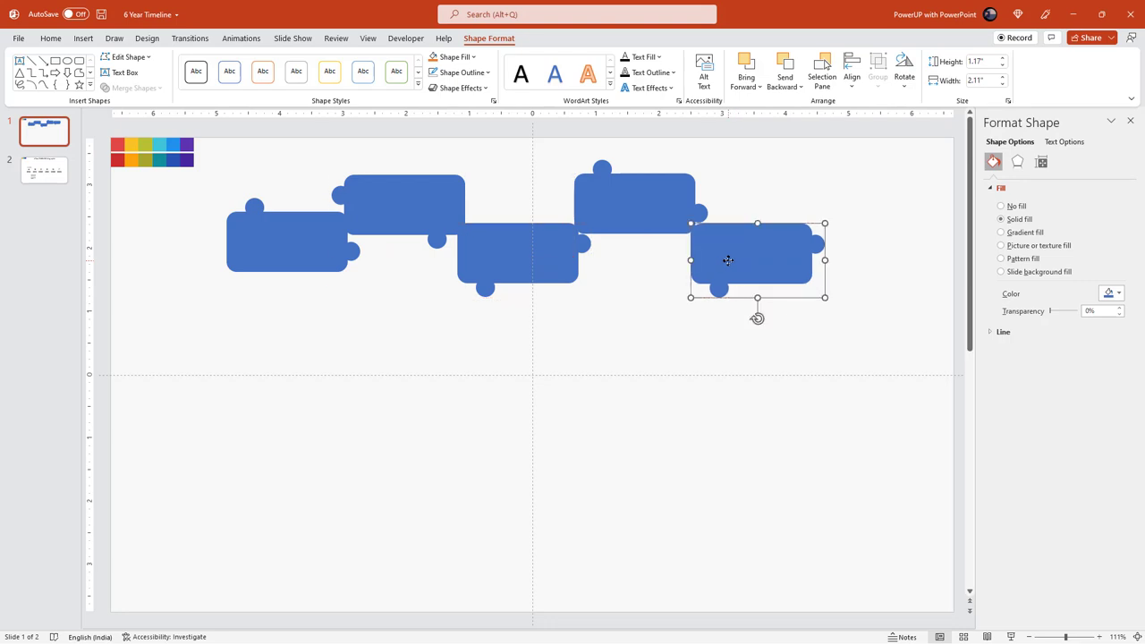
- Duplicate the fifth piece, flip it vertically, and fit it into the upper row's right end
key("ctrl+d")
mouse_move(754, 279)
left_mouse_down()
mouse_move(892, 223)
mouse_move(878, 221)
left_mouse_up()
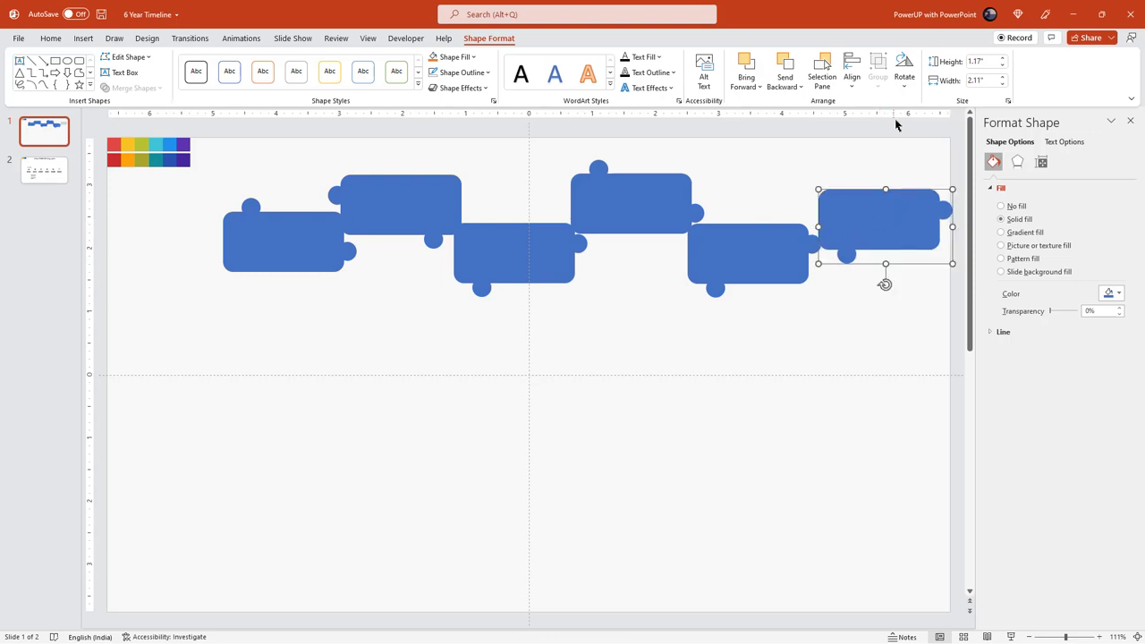
left_click(905, 79)
left_click(913, 139)
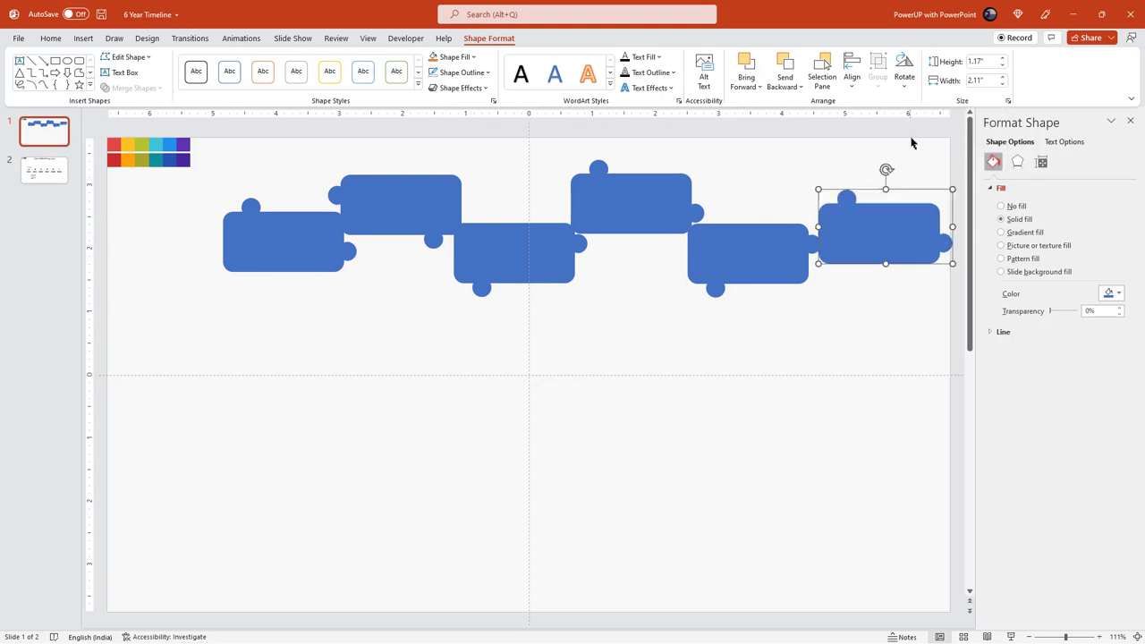
left_click_drag(872, 210, 858, 180)
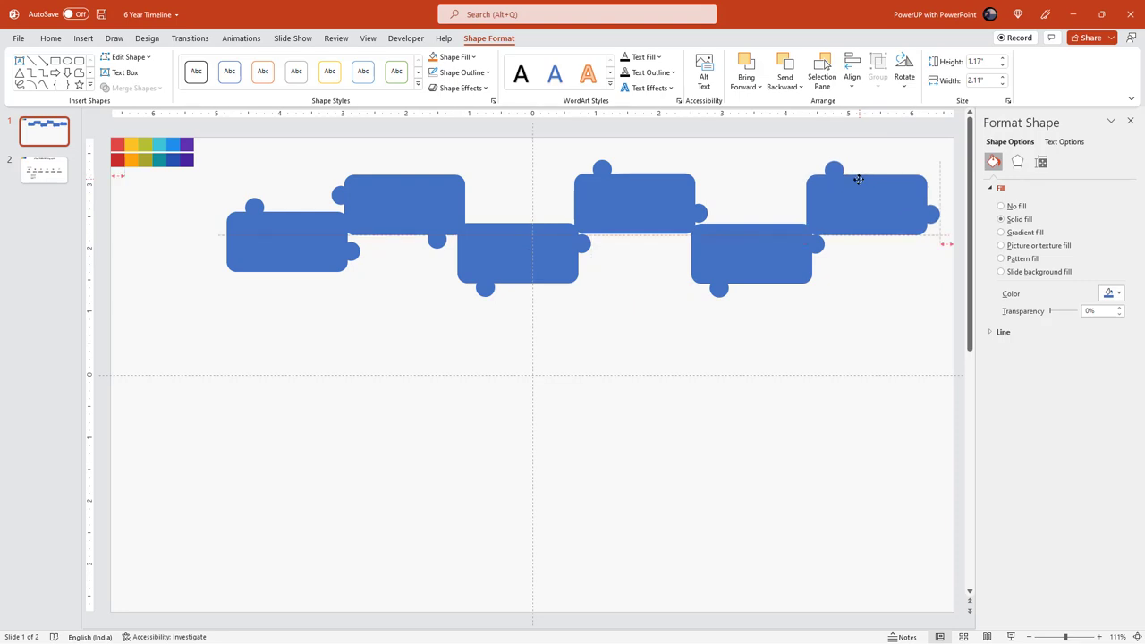
left_click(886, 373)
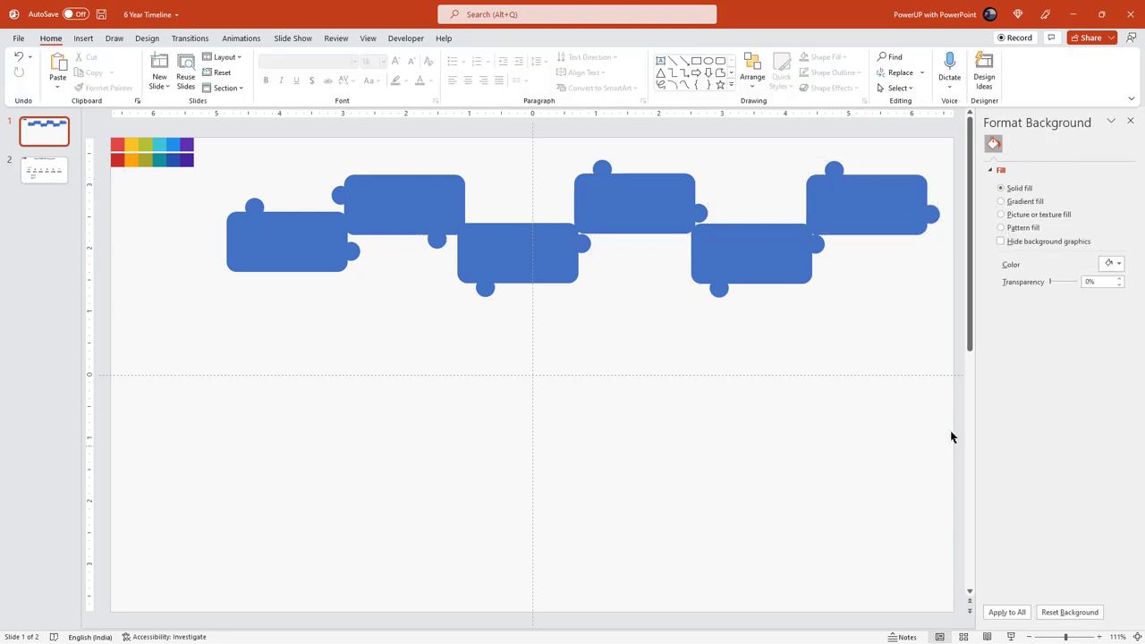
- Select all six puzzle pieces and drag them left and slightly down
left_click_drag(958, 445, 203, 154)
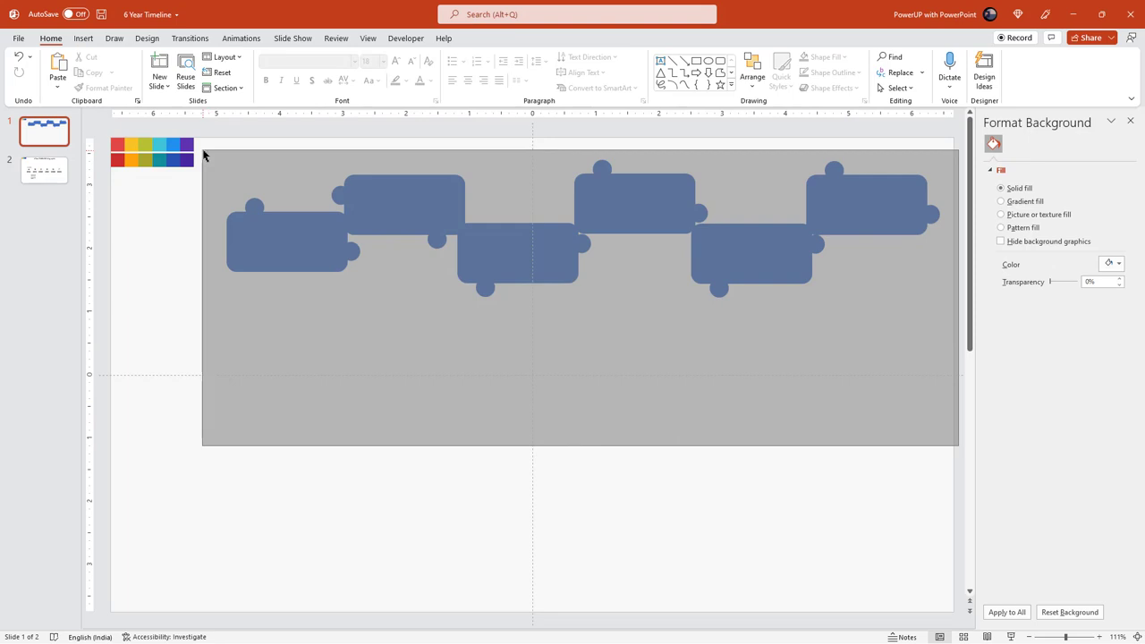
mouse_move(397, 220)
left_mouse_down()
mouse_move(352, 226)
mouse_move(383, 234)
left_mouse_up()
left_click(381, 325)
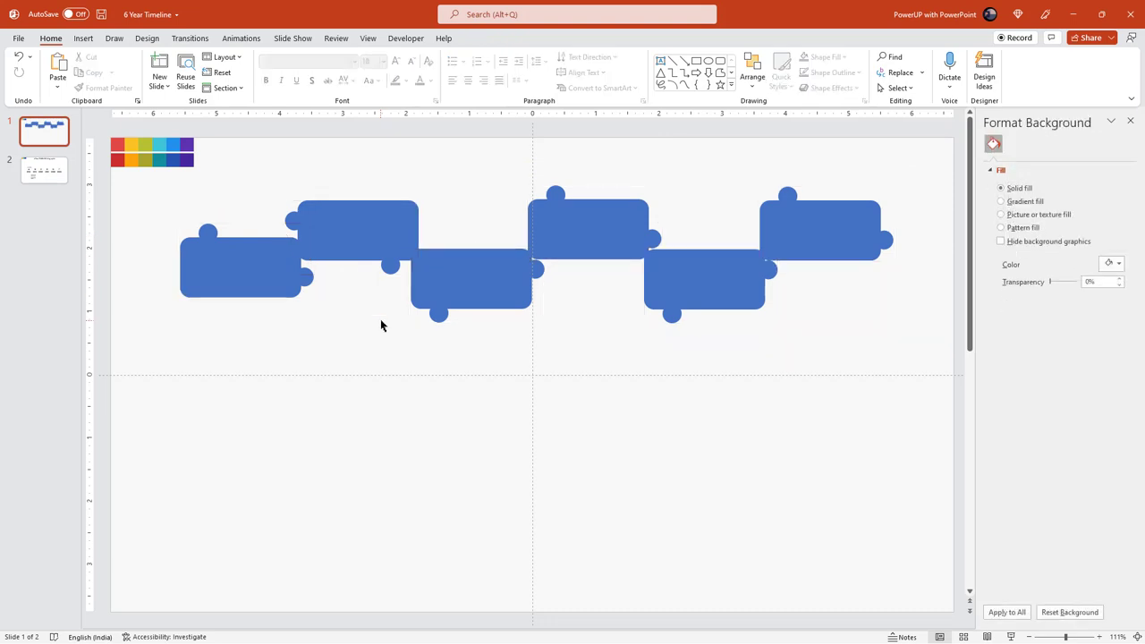
- Give the leftmost piece a two-stop diagonal gradient fill, with the first stop at 11%
left_click(277, 277)
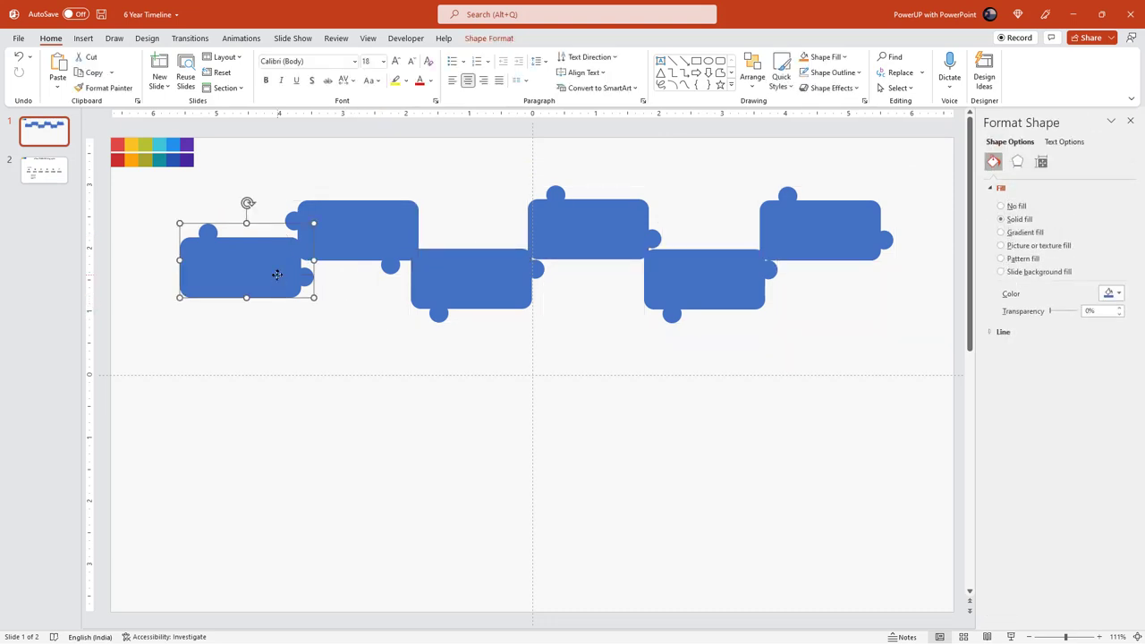
left_click(976, 158)
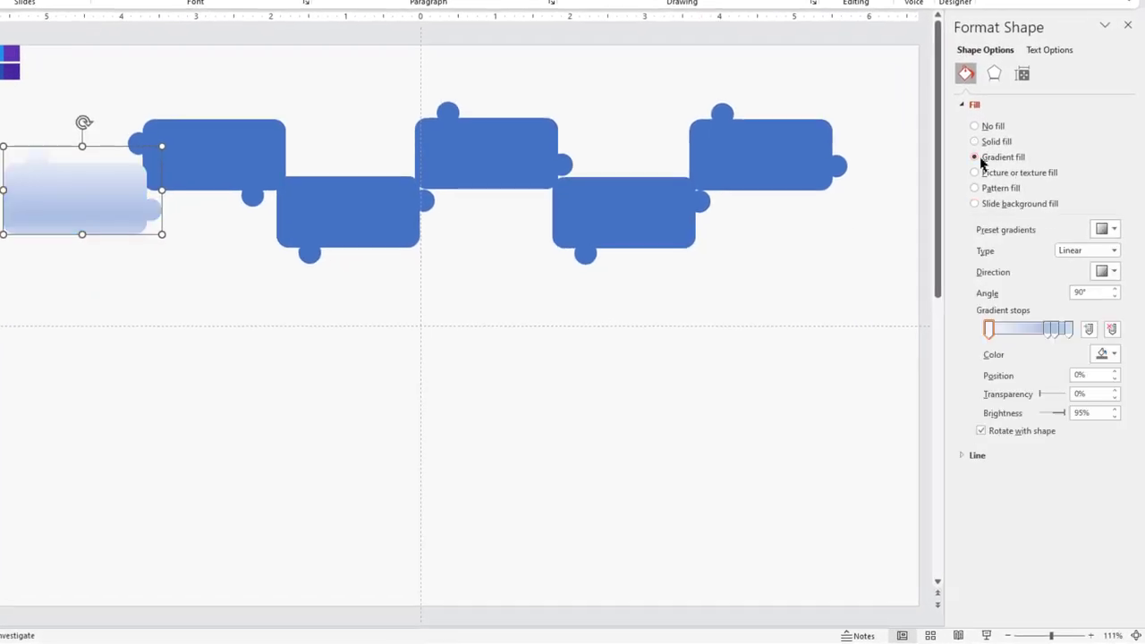
left_click(1068, 330)
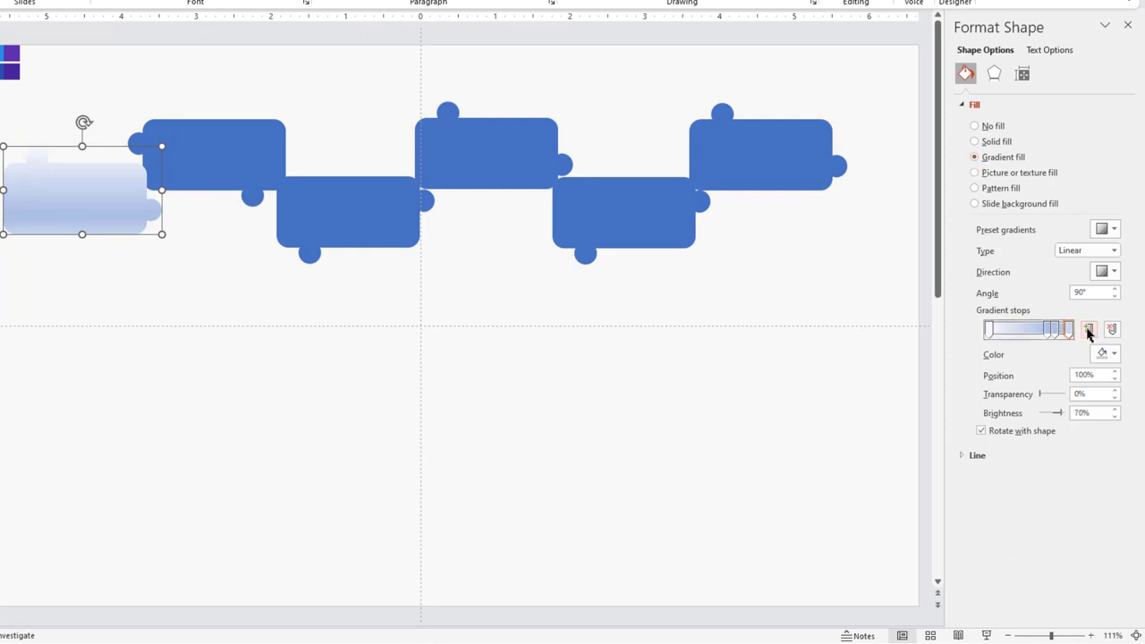
left_click(1114, 330)
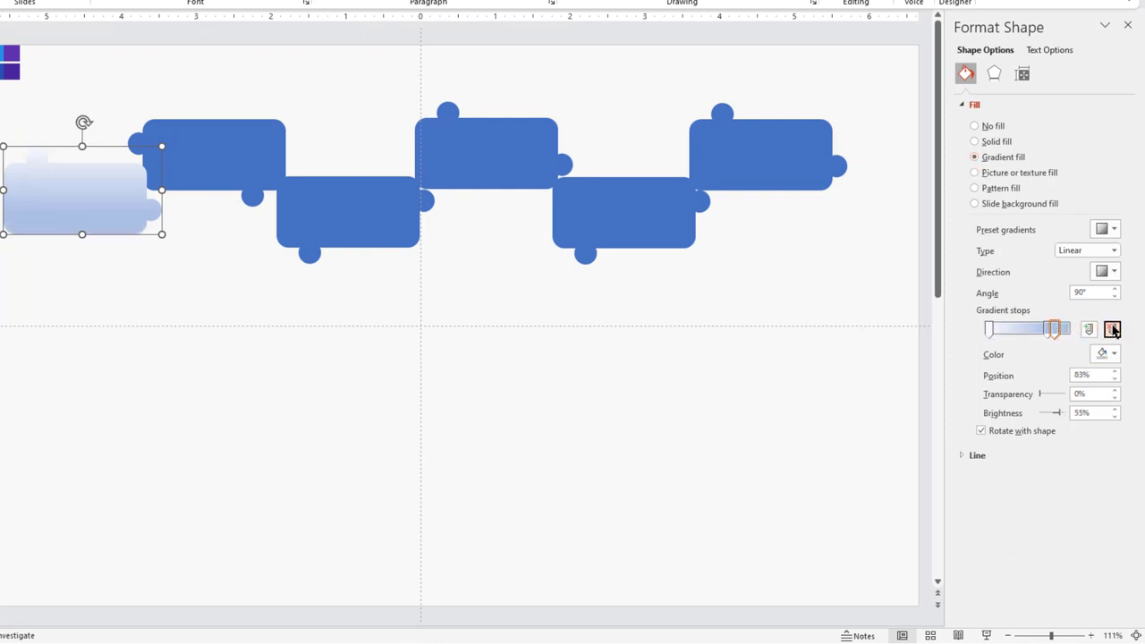
left_click(1110, 274)
left_click(1002, 298)
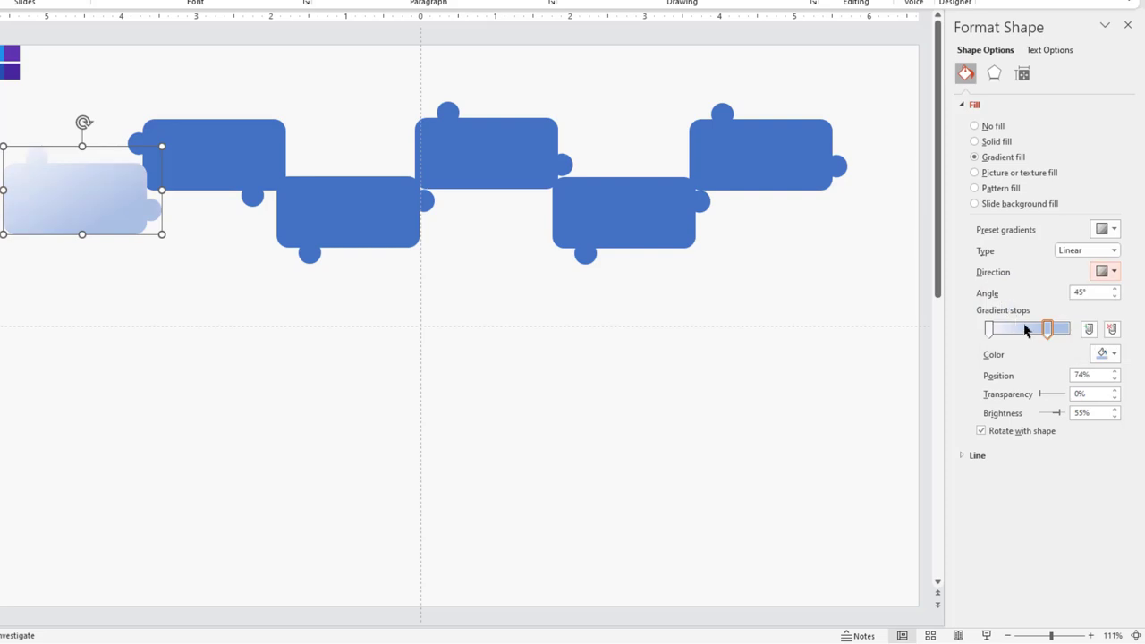
left_click_drag(1056, 334, 1060, 333)
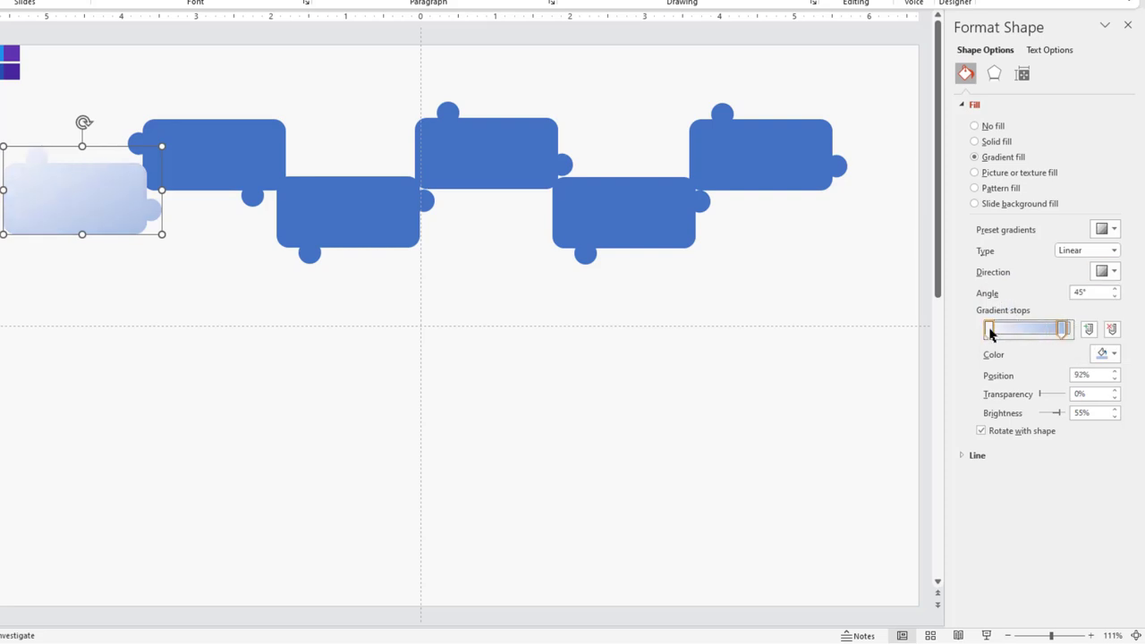
left_click_drag(991, 333, 1000, 333)
- Eyedrop the red and dark red swatches onto the two gradient stops
left_click(1110, 353)
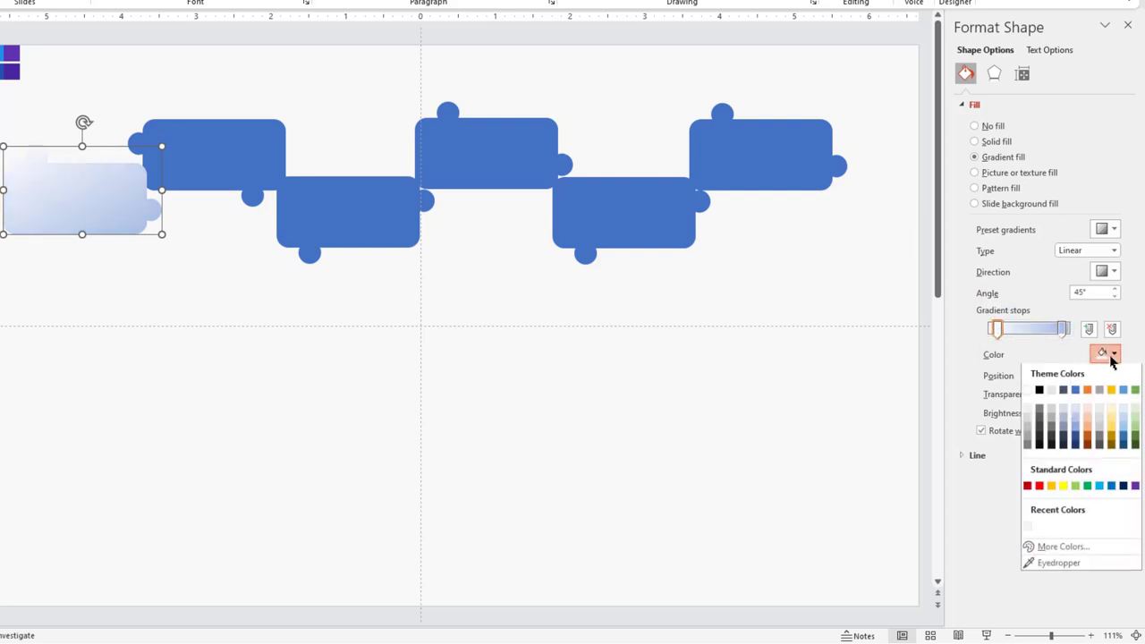
left_click(1049, 563)
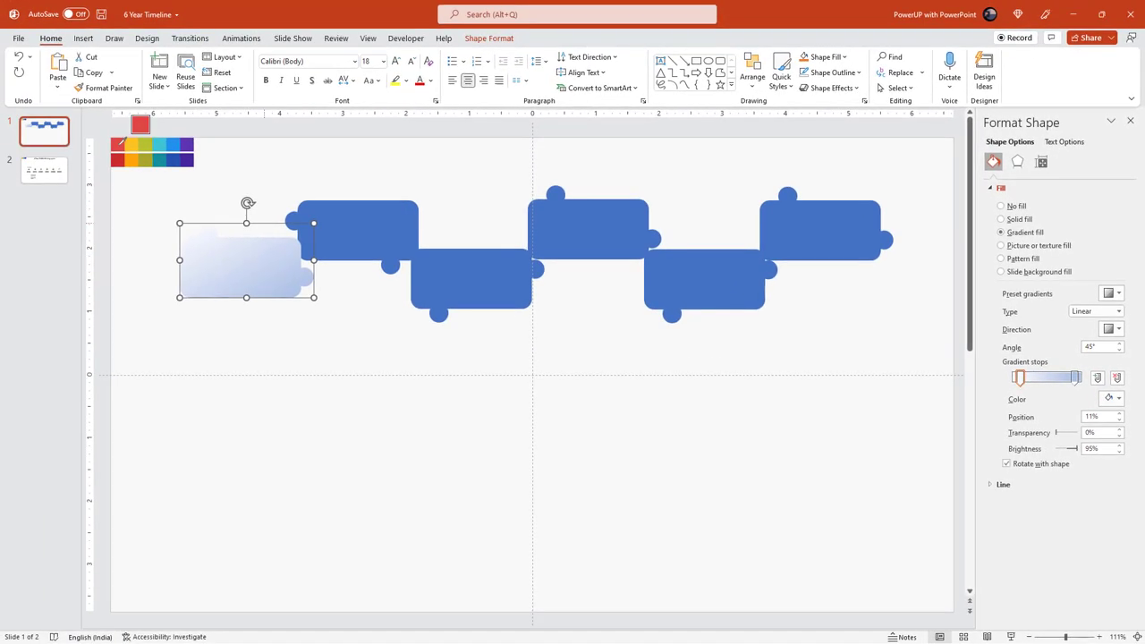
left_click(118, 141)
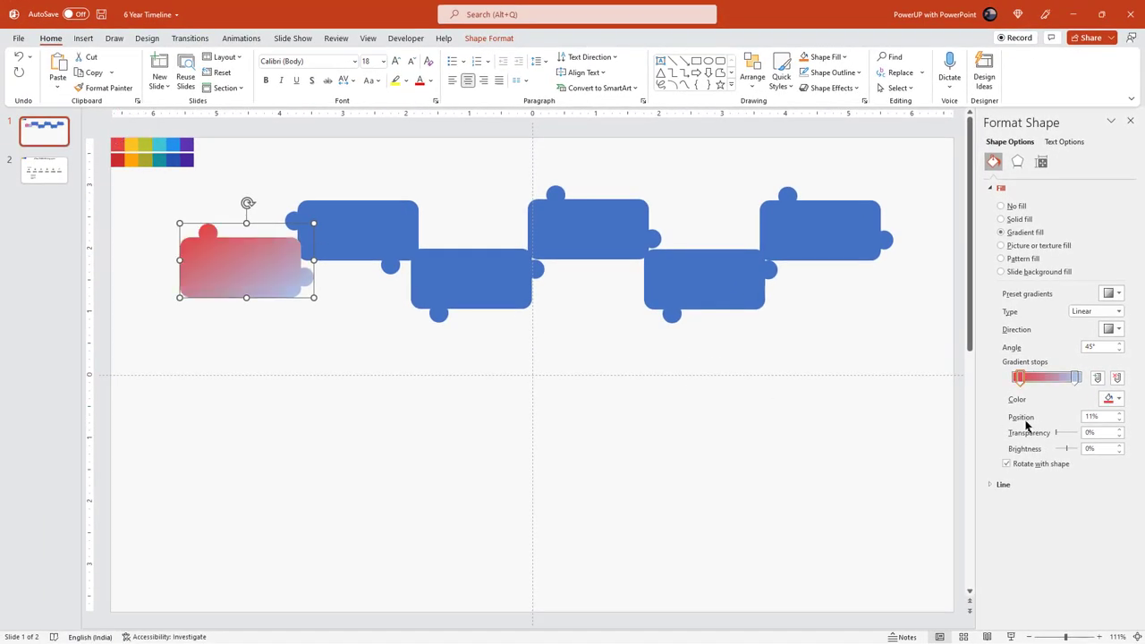
left_click(1111, 400)
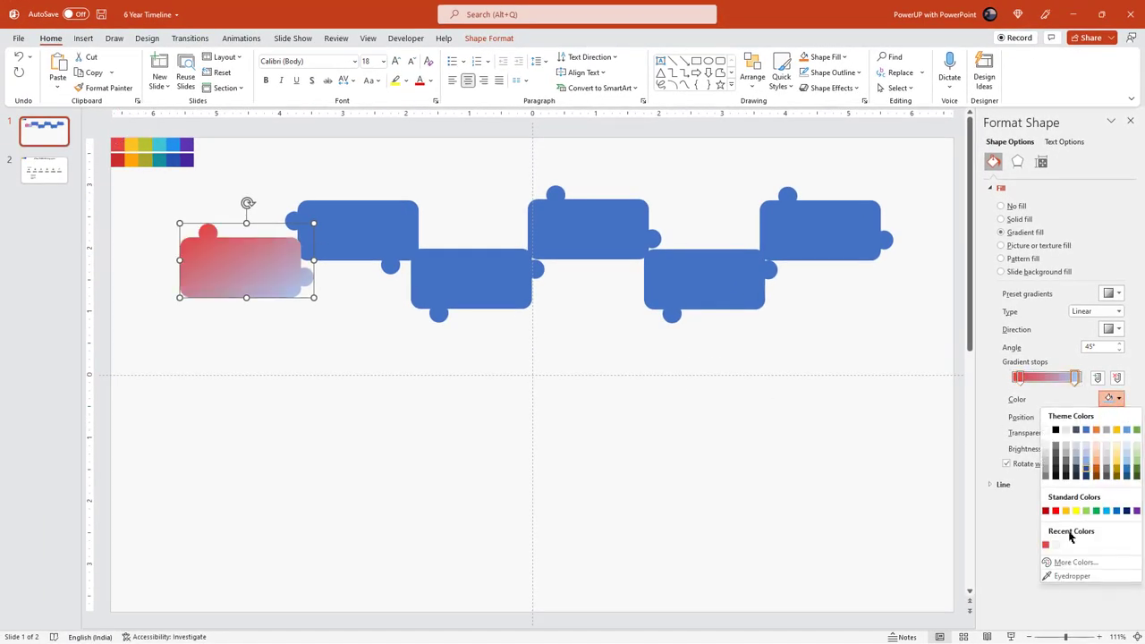
left_click(1058, 580)
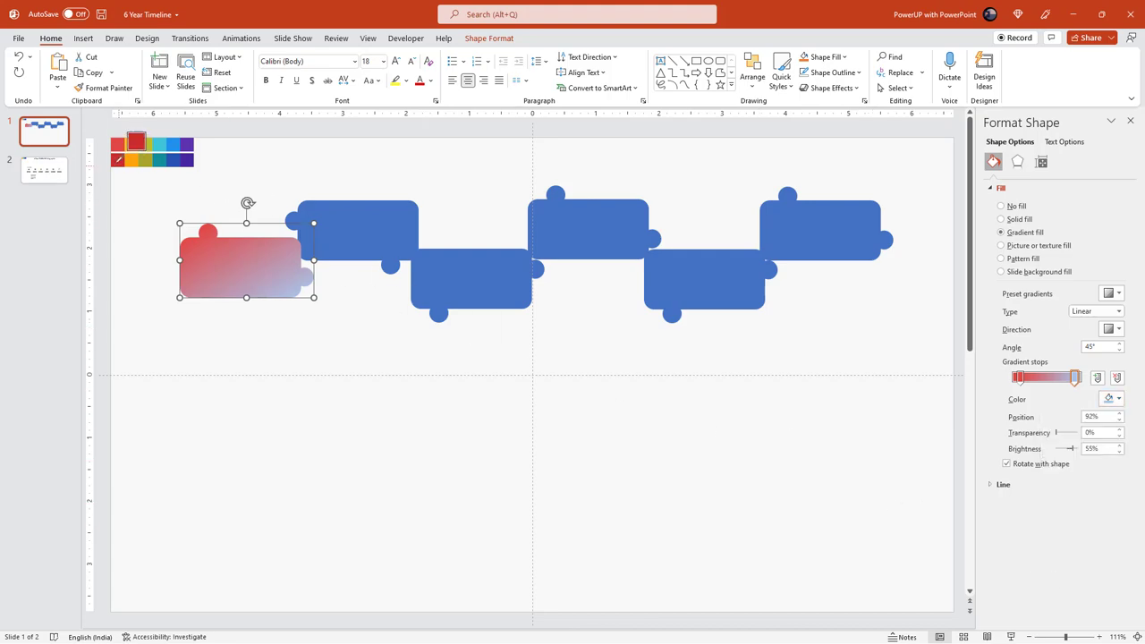
left_click(117, 161)
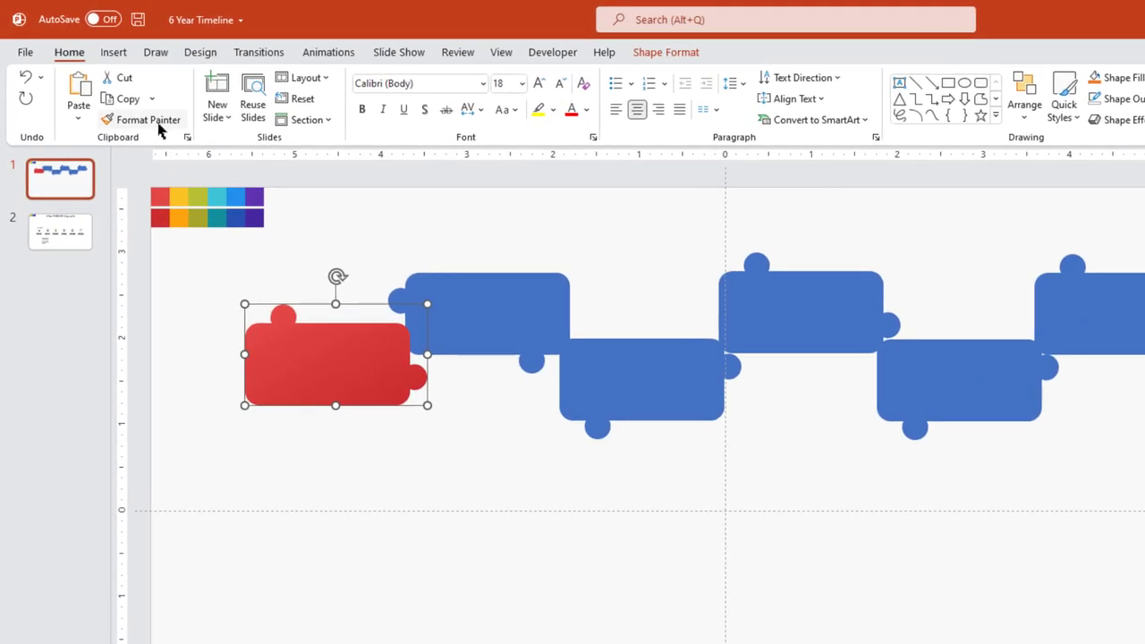
- Copy the red gradient onto the other five pieces with Format Painter
double_click(151, 122)
left_click(525, 328)
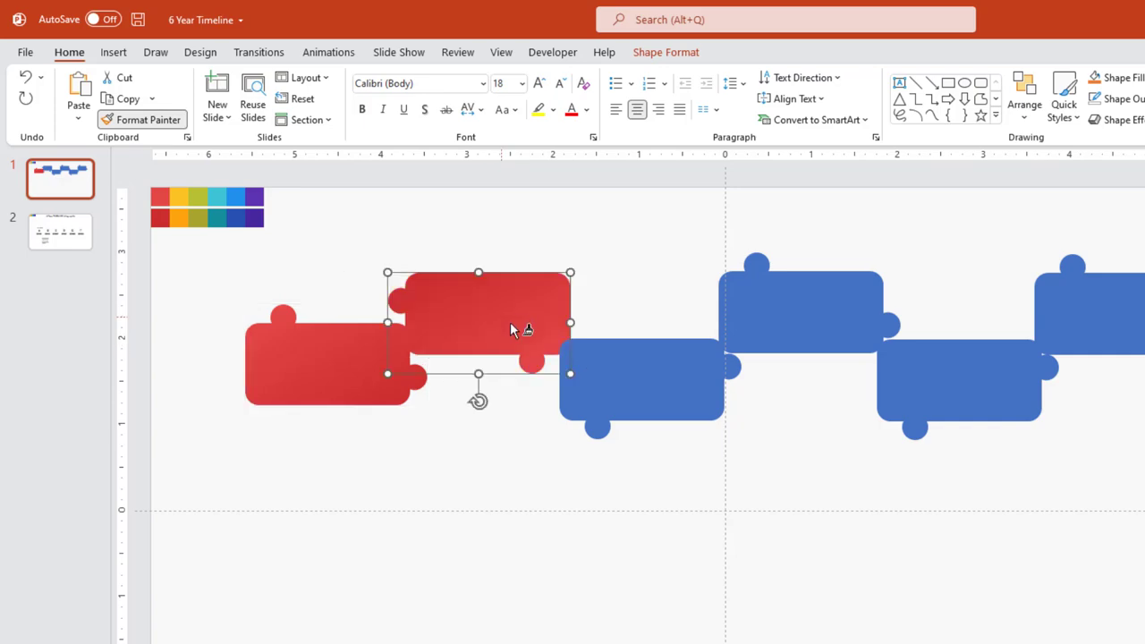
left_click(673, 383)
left_click(821, 331)
left_click(725, 274)
left_click(790, 239)
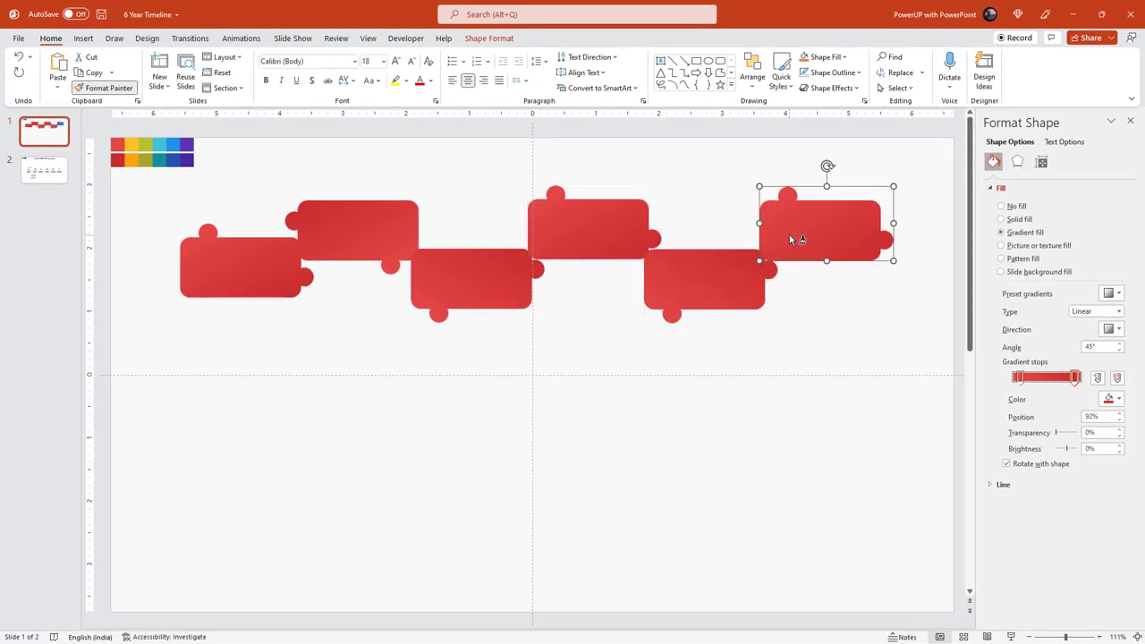
key("Escape")
- Recolour the second piece's gradient stops with the yellow and orange swatches
left_click(358, 241)
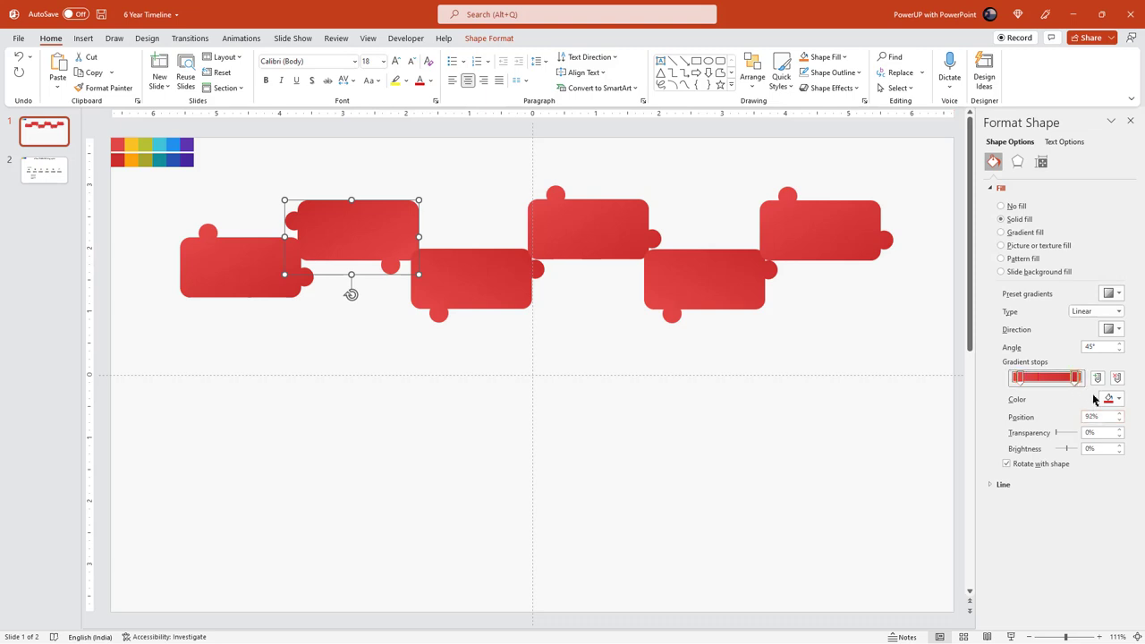
left_click(1110, 399)
left_click(1065, 578)
left_click(133, 142)
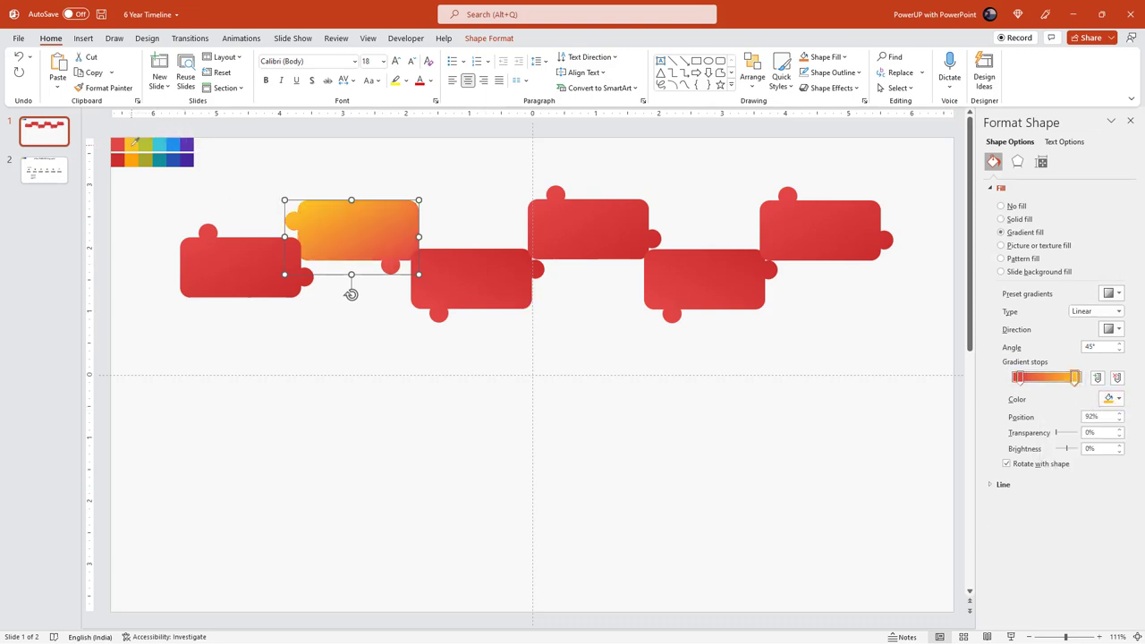
left_click(1109, 399)
left_click(1068, 578)
left_click(133, 157)
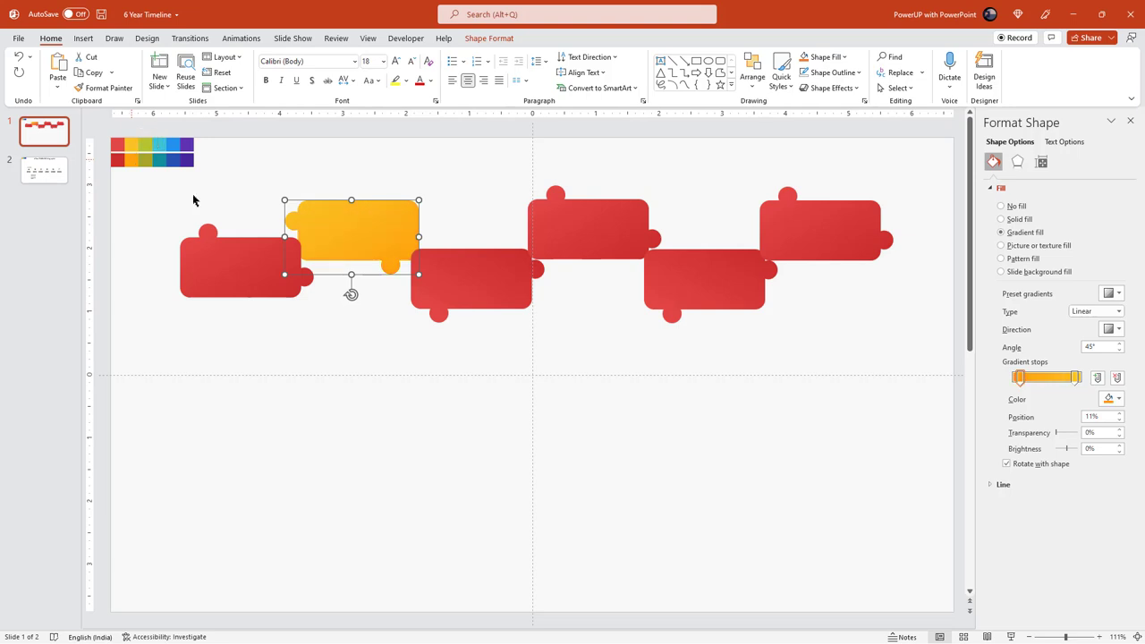
left_click(497, 292)
- Set both gradient stops of the third piece to the yellow-green swatch
left_click(1119, 399)
left_click(1069, 577)
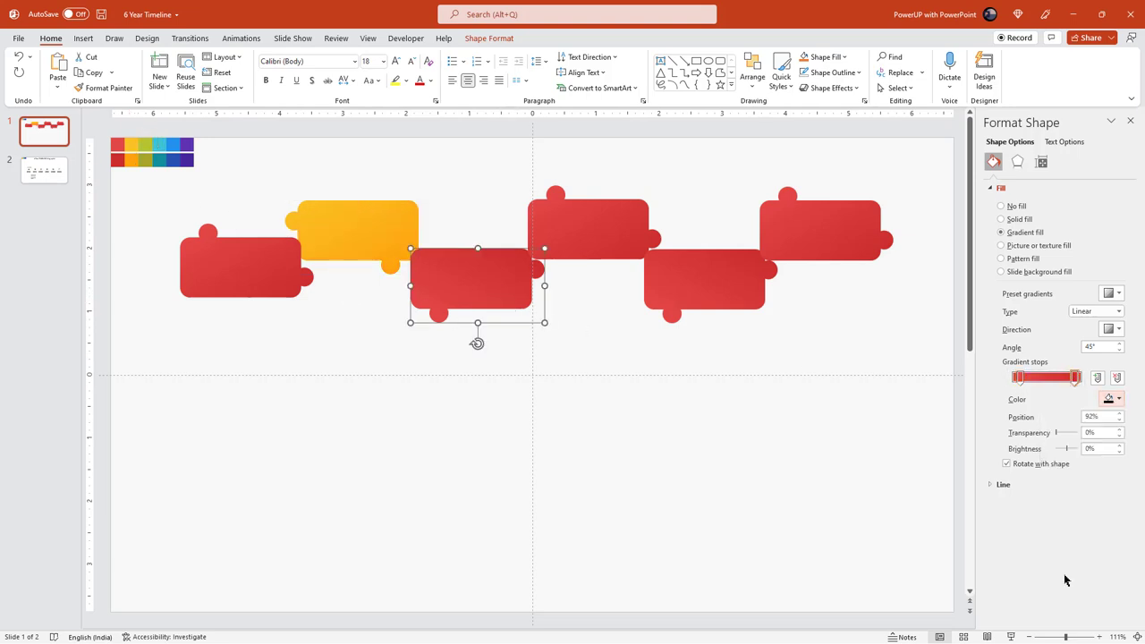
left_click(147, 154)
left_click(1119, 399)
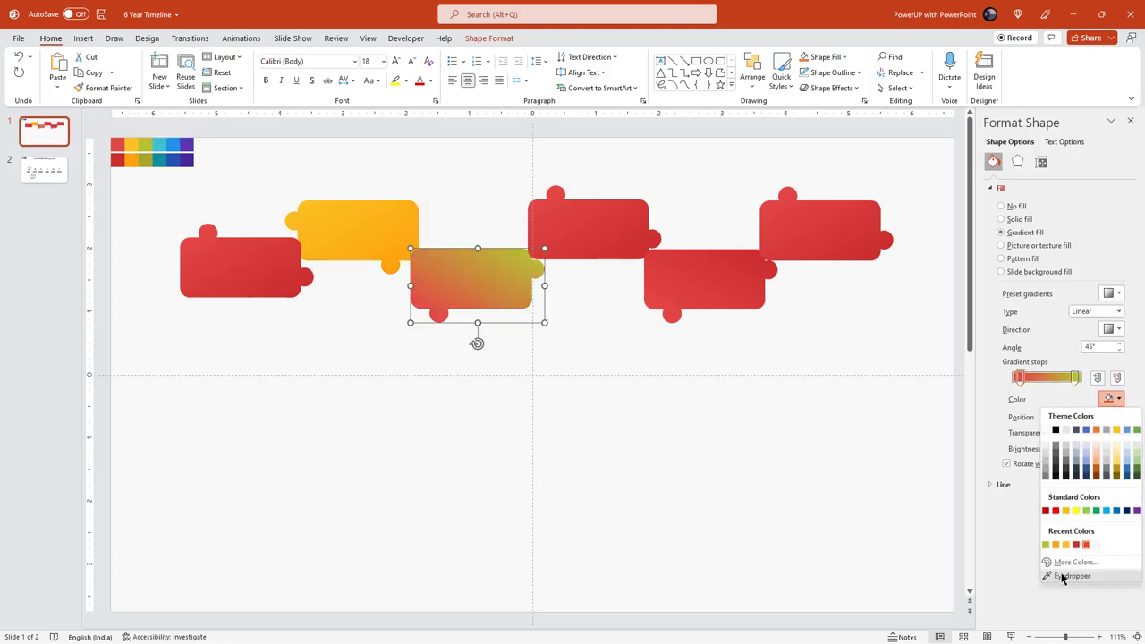
left_click(1064, 577)
left_click(146, 154)
- Recolour the fourth piece's gradient stops with the teal swatches
left_click(612, 238)
left_click(1118, 399)
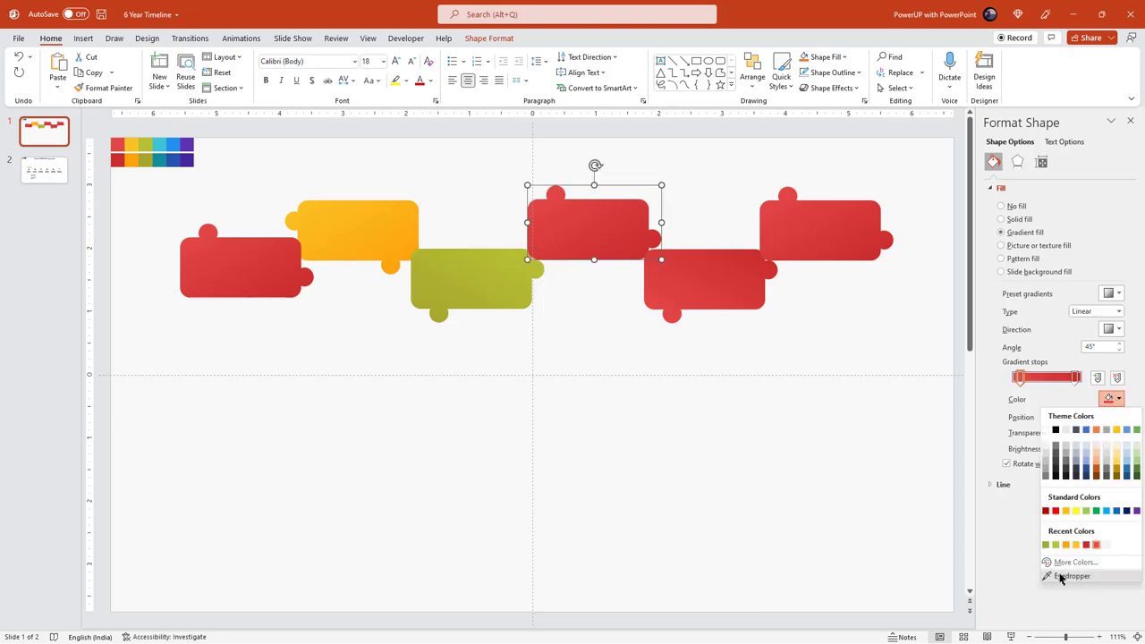
left_click(1065, 577)
left_click(162, 145)
left_click(1114, 399)
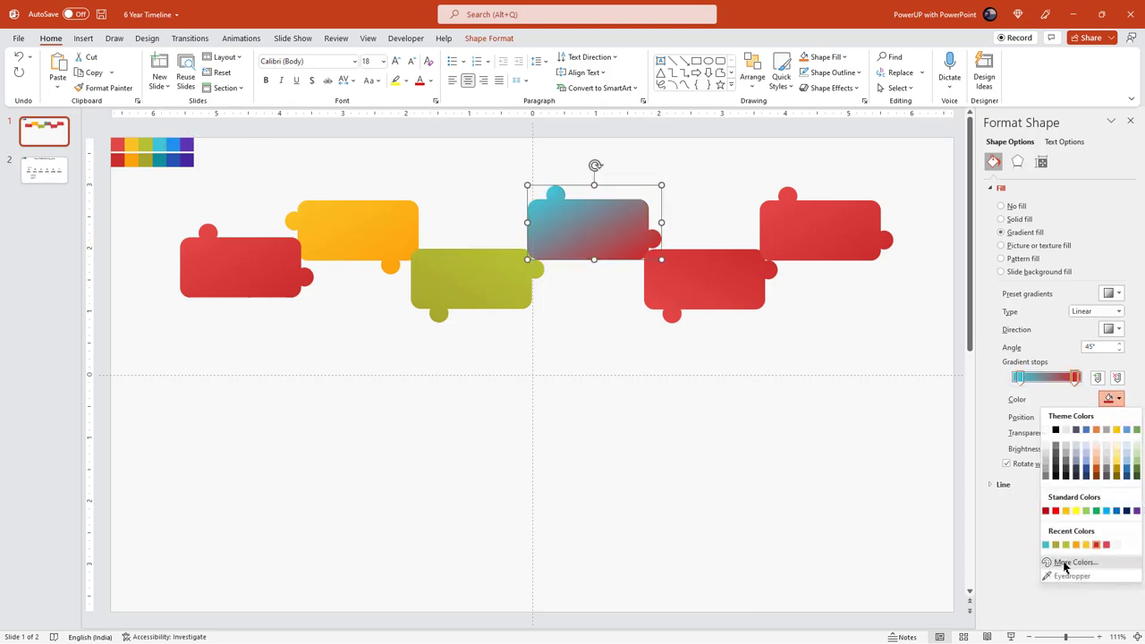
left_click(1058, 578)
left_click(173, 147)
- Recolour the fifth piece's gradient stops with the blue swatches
left_click(699, 288)
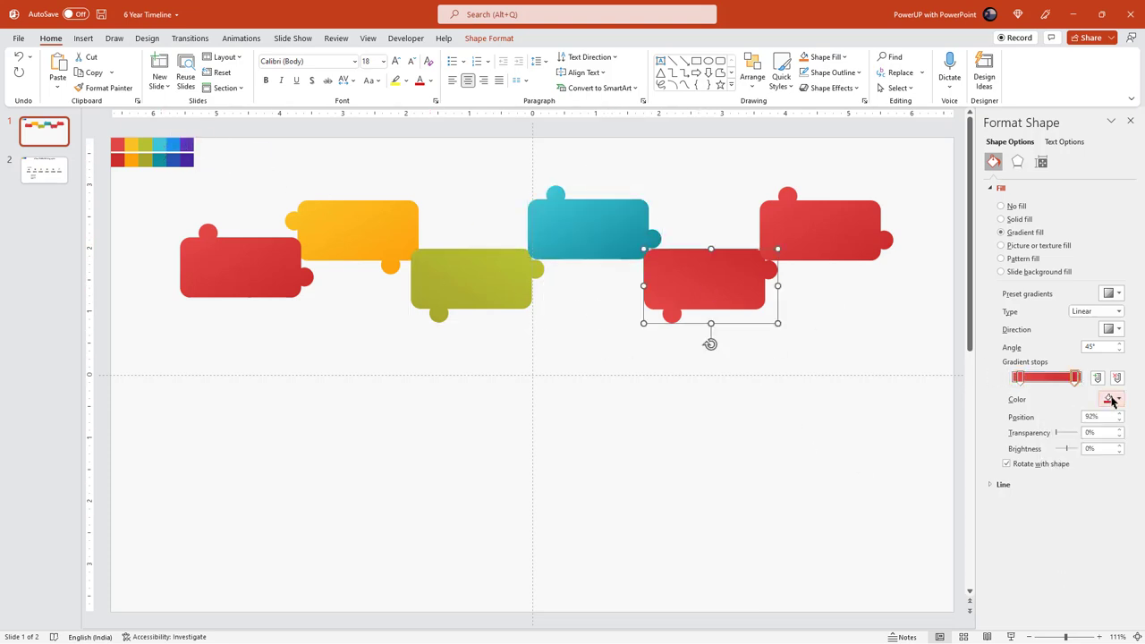
left_click(1114, 399)
left_click(1065, 574)
left_click(178, 143)
left_click(1018, 378)
left_click(1114, 399)
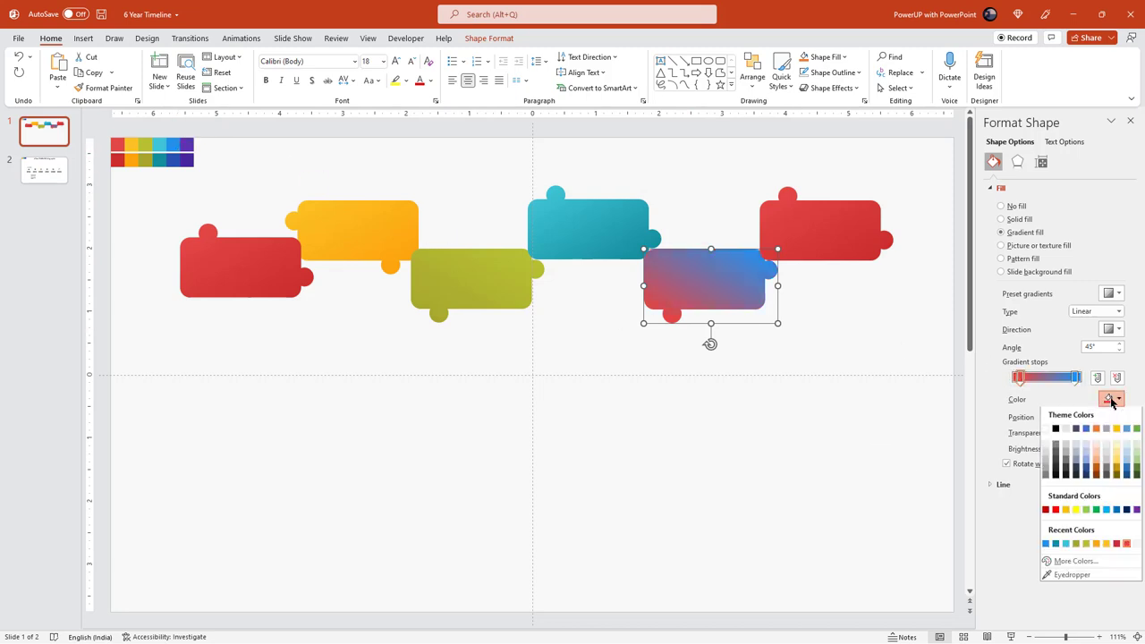
left_click(1072, 574)
left_click(179, 152)
- Recolour the sixth piece's left and right gradient stops with the purple swatches
left_click(839, 235)
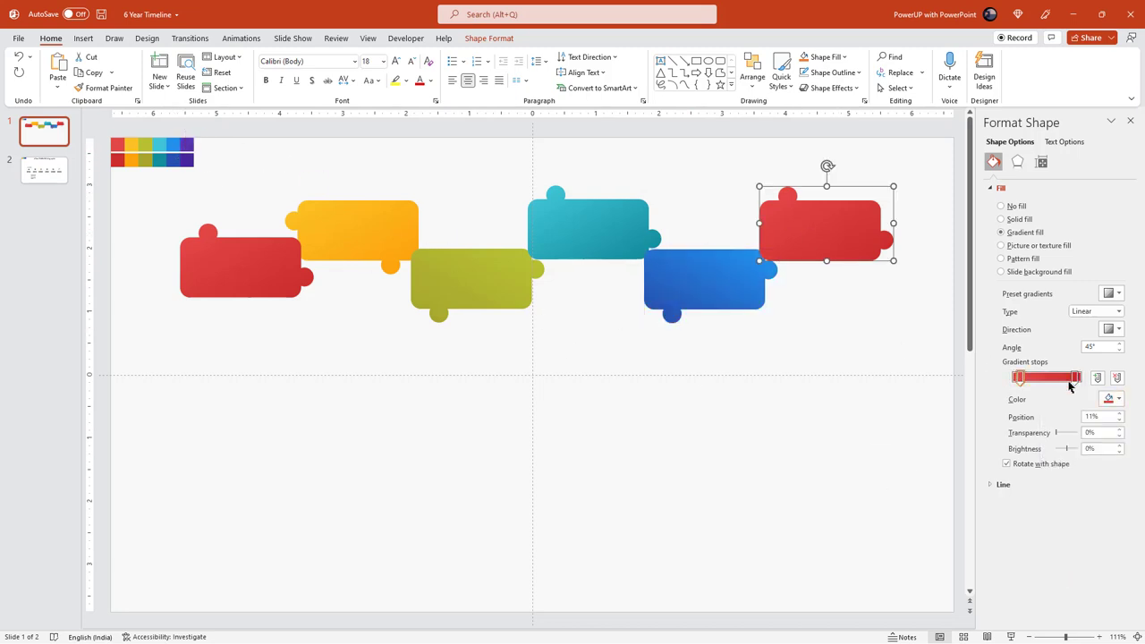
left_click(1114, 399)
left_click(1070, 575)
left_click(188, 147)
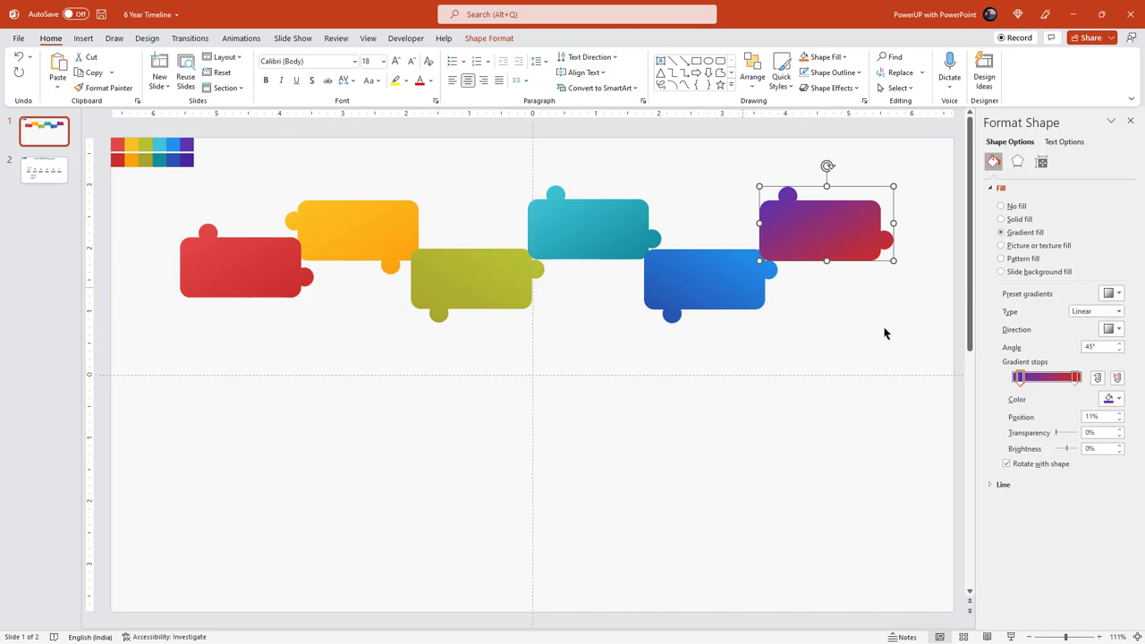
left_click(1075, 378)
left_click(1114, 399)
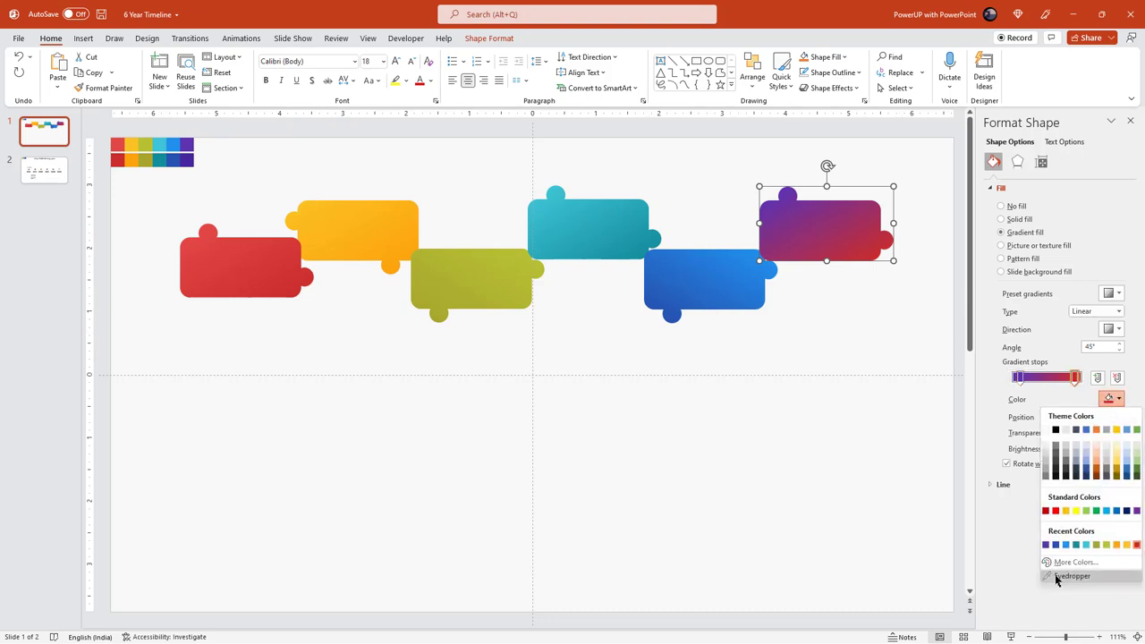
left_click(1057, 576)
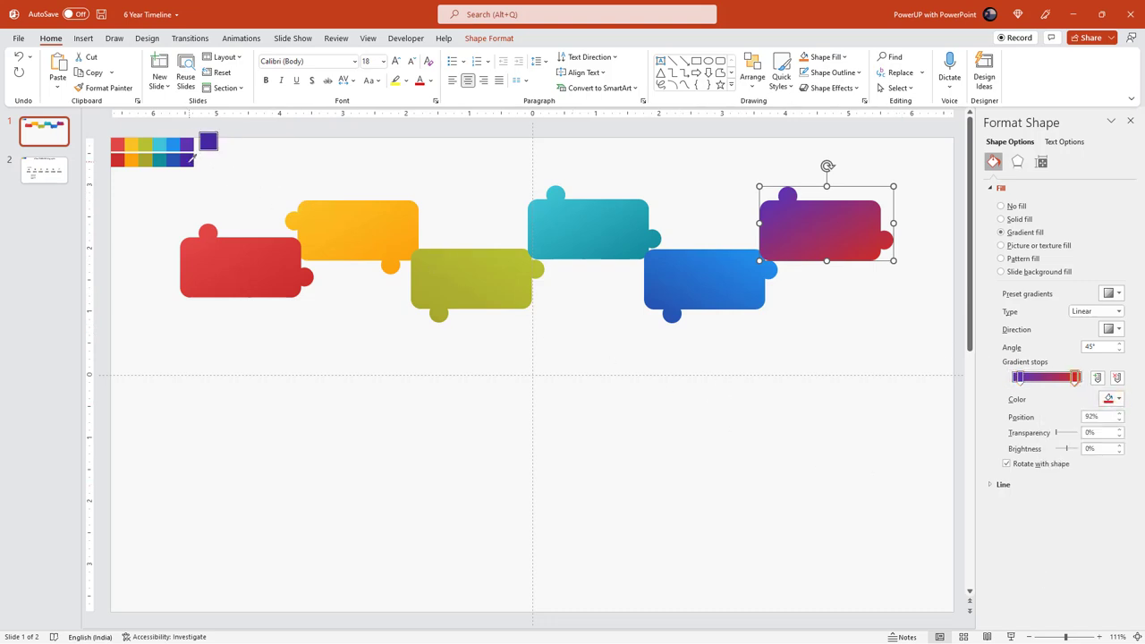
left_click(191, 158)
left_click(393, 185)
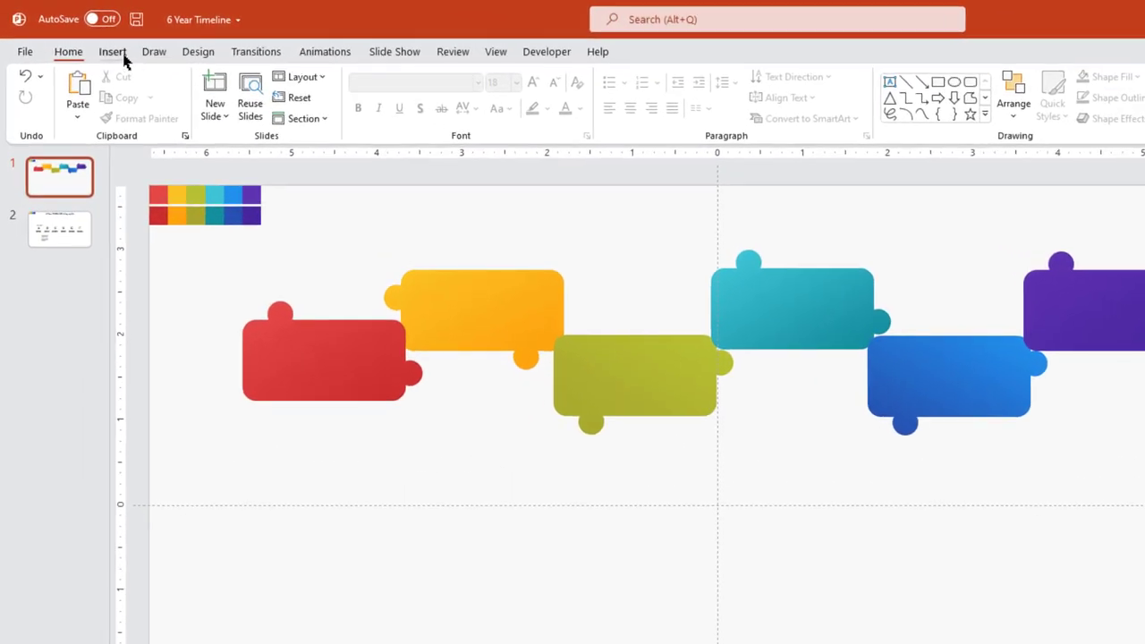
- Draw a moon shape below the puzzle pieces, thicken its crescent, and rotate it 90° into a flat arch
left_click(85, 39)
left_click(303, 114)
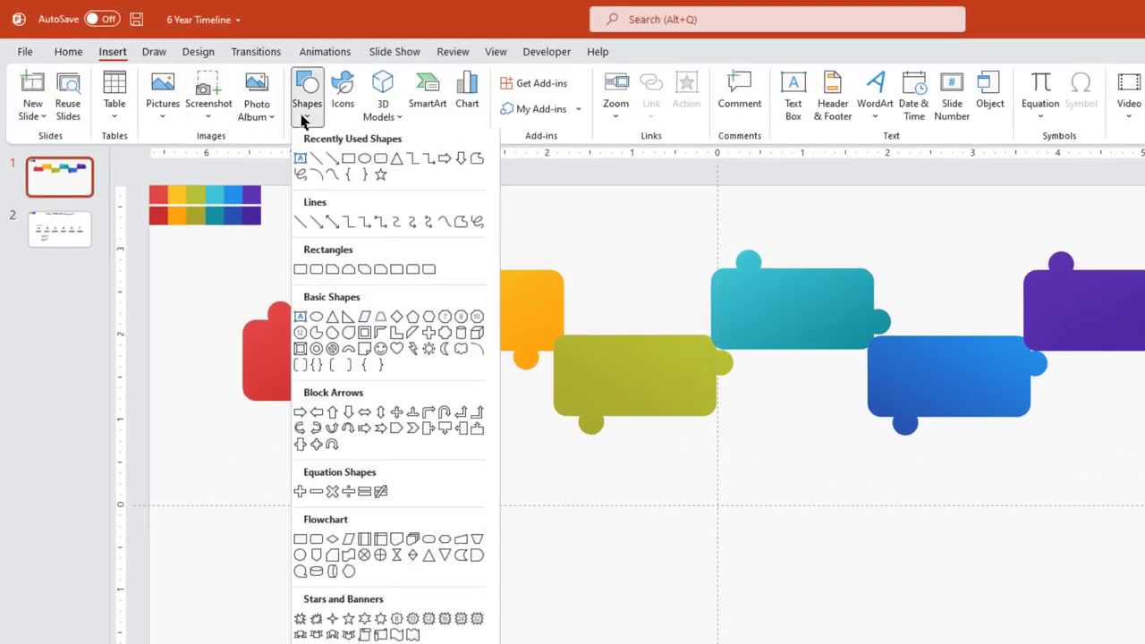
left_click(446, 350)
left_click_drag(710, 399, 768, 540)
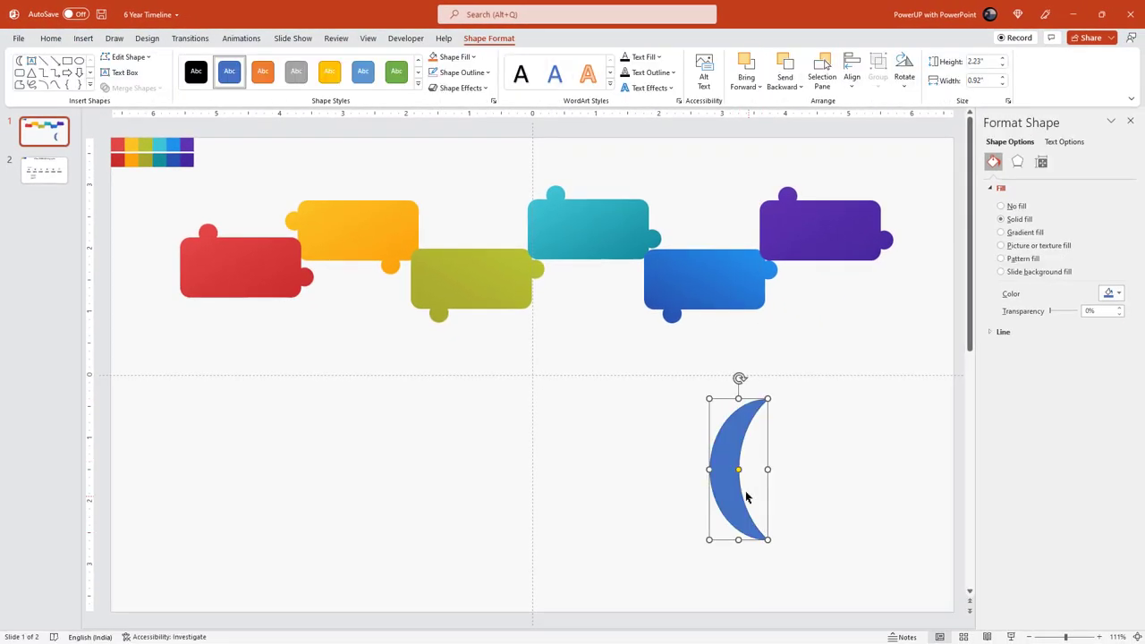
left_click_drag(739, 470, 748, 471)
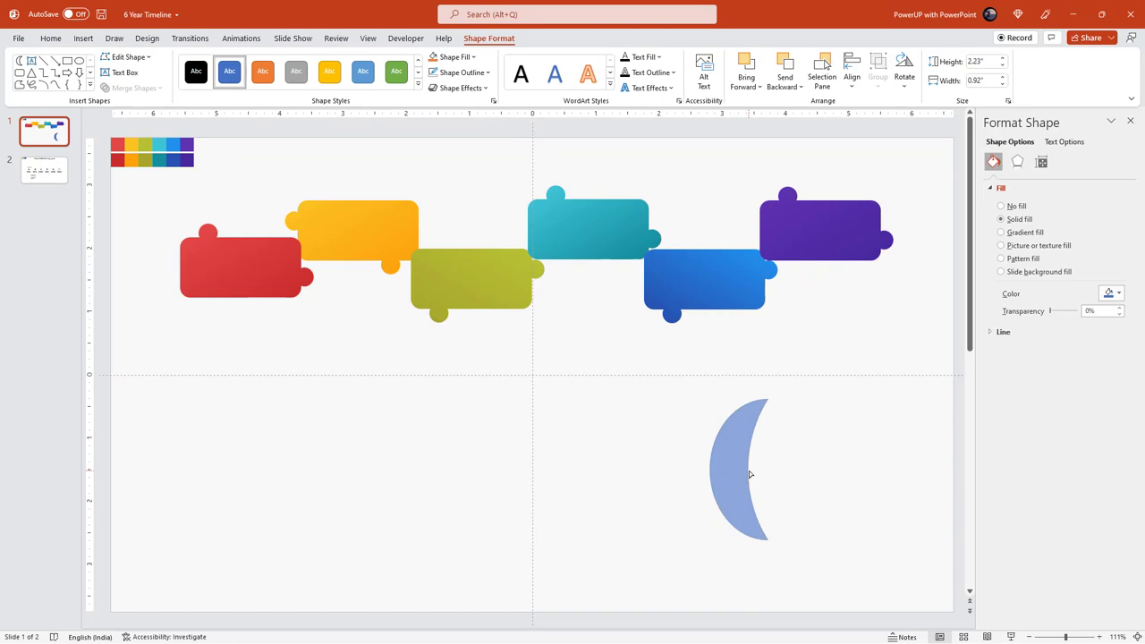
left_click_drag(739, 380, 840, 484)
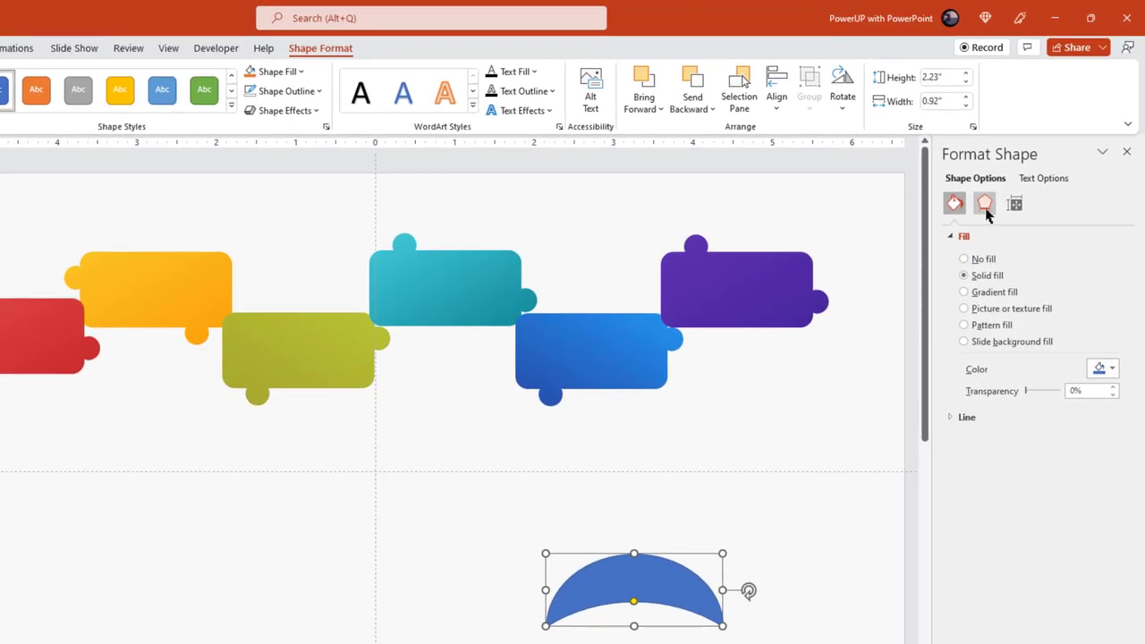
- Give the arch 11 pt soft edges
left_click(1018, 164)
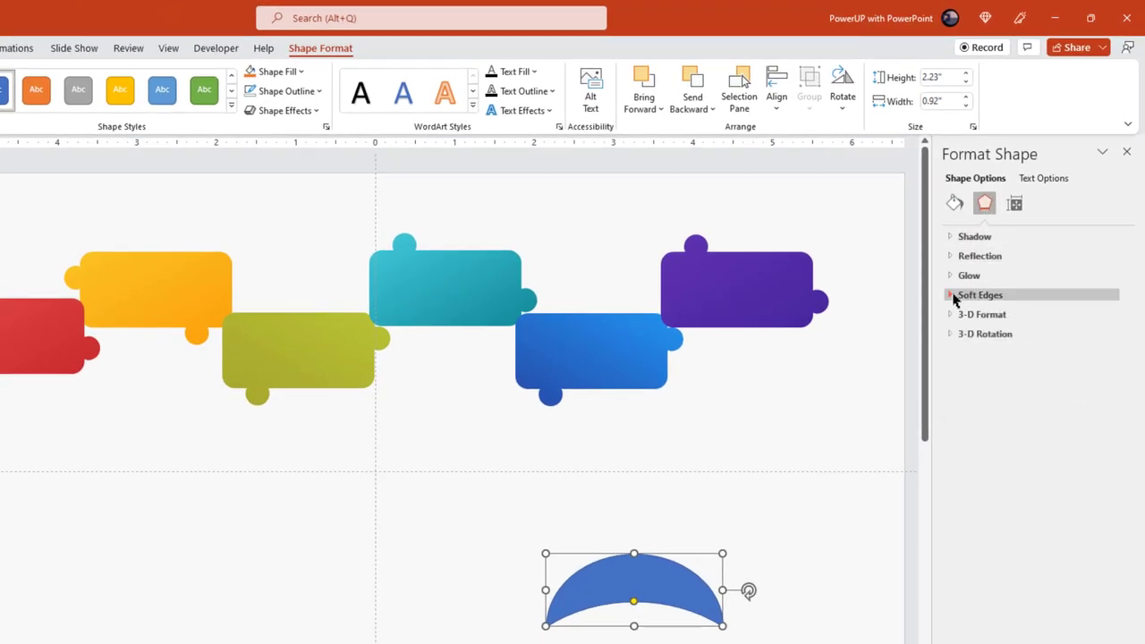
left_click(956, 296)
left_click_drag(983, 341, 993, 341)
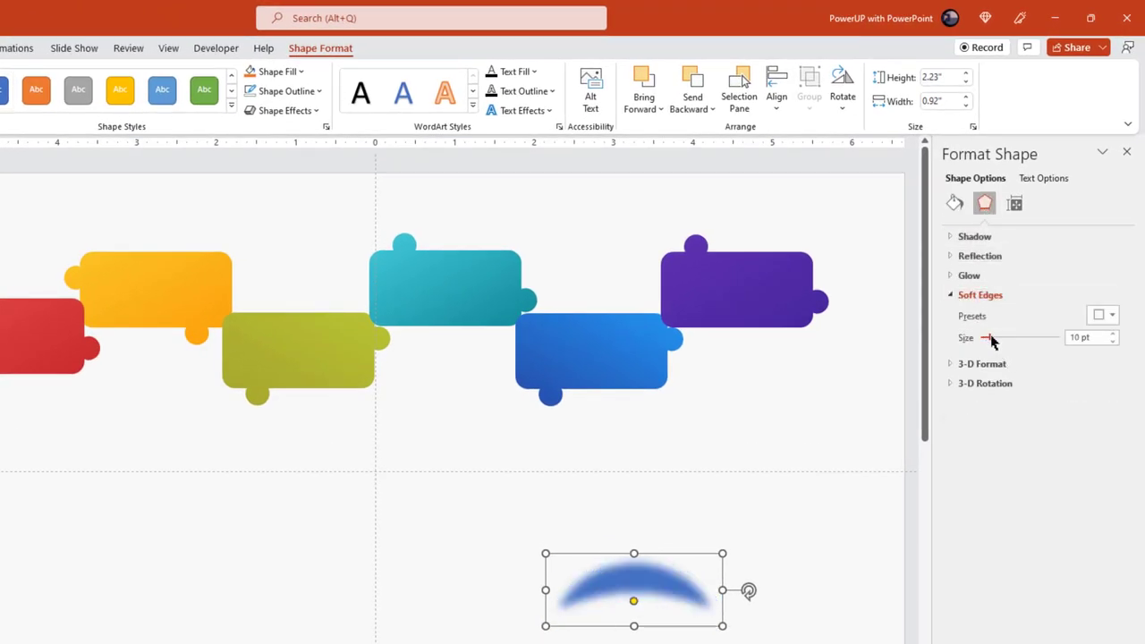
- Fill the arch dark grey at 50% transparency and move it beneath the red piece
left_click(955, 204)
left_click(1109, 370)
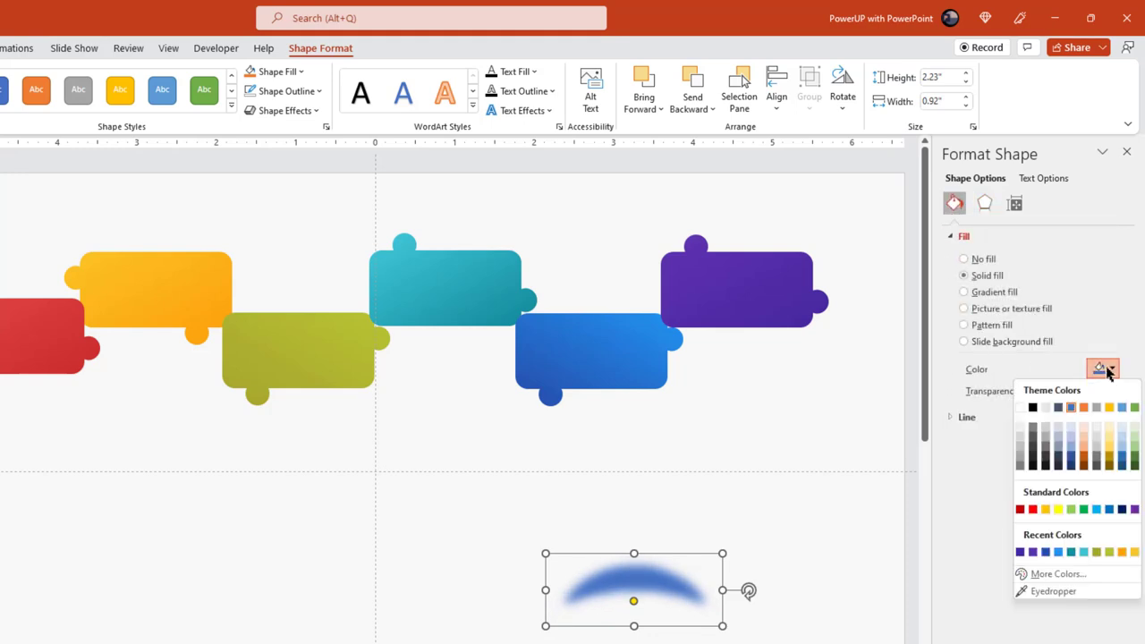
left_click(1035, 448)
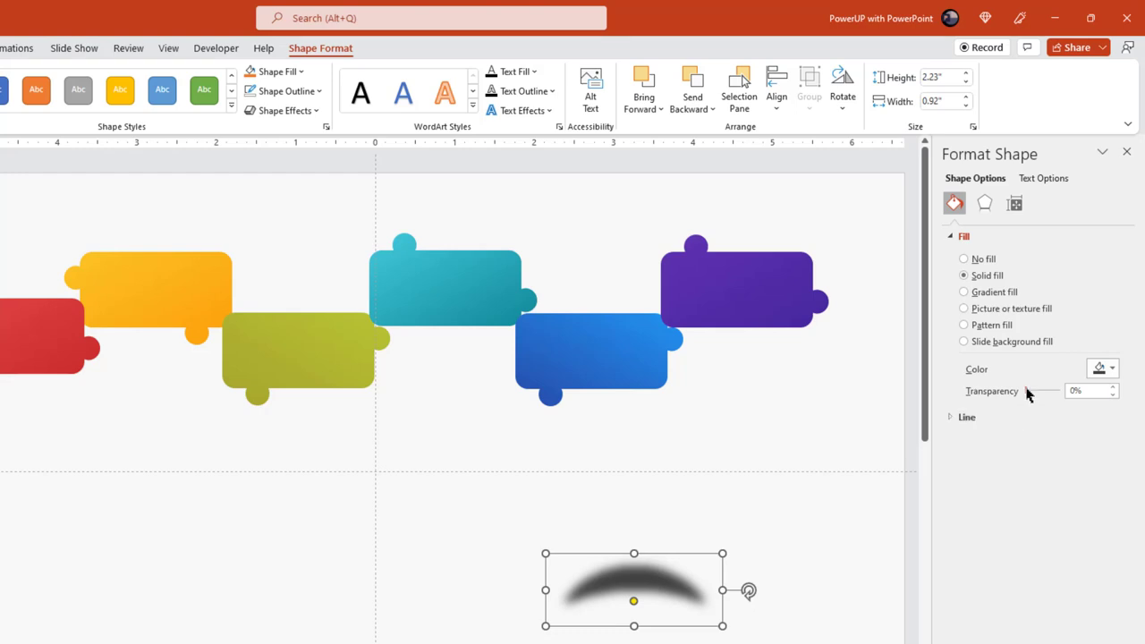
left_click_drag(1027, 391, 1041, 393)
mouse_move(754, 482)
left_mouse_down()
mouse_move(227, 303)
mouse_move(335, 299)
left_mouse_up()
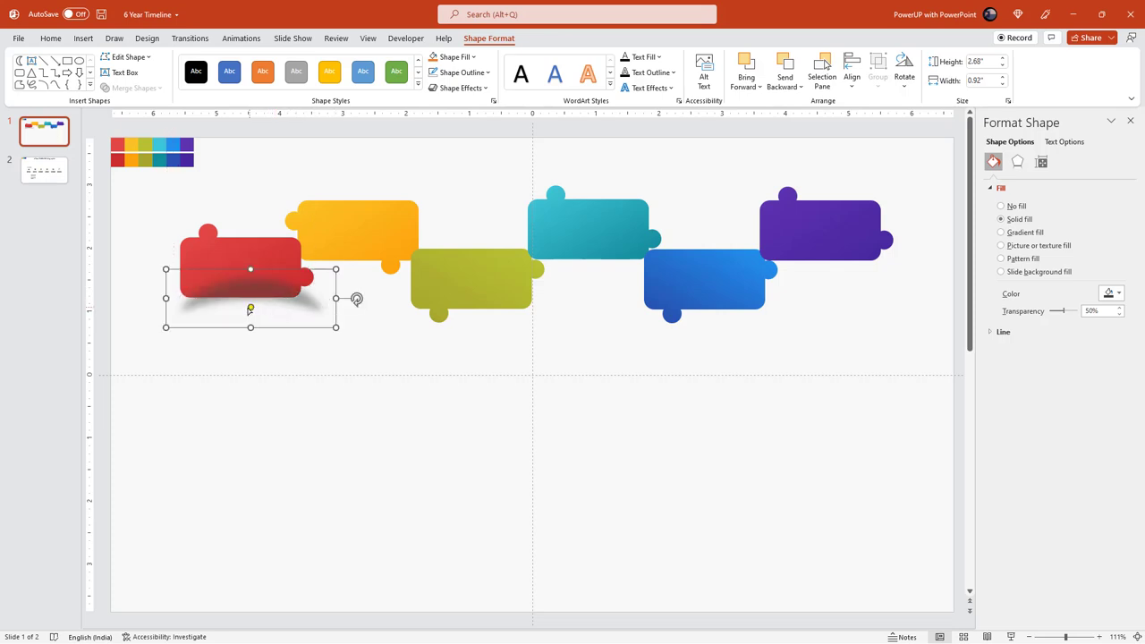
- Fit the shadow under the red piece, send it to back, narrow it, and remove its outline
left_click_drag(250, 309, 300, 300)
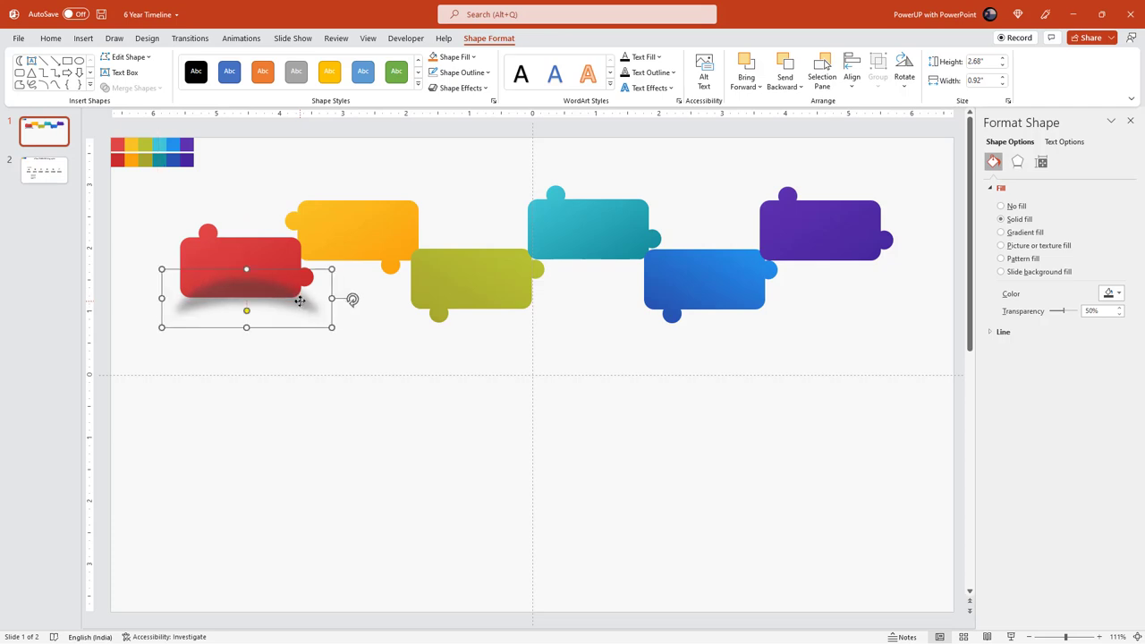
right_click(300, 301)
left_click(350, 436)
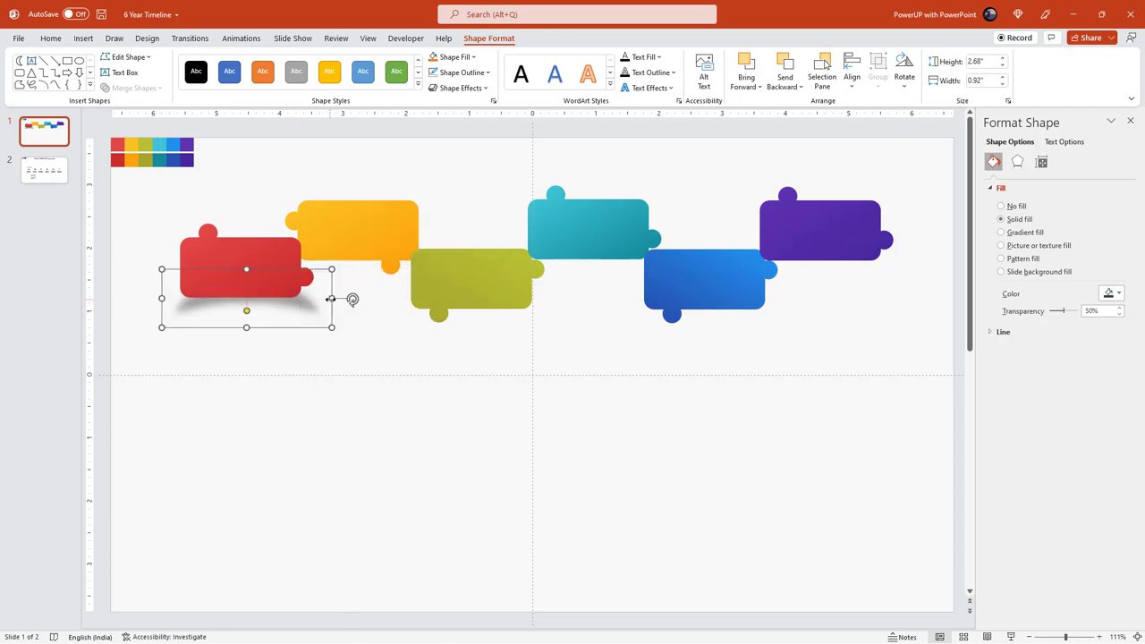
mouse_move(330, 299)
left_mouse_down()
mouse_move(241, 314)
mouse_move(255, 299)
left_mouse_up()
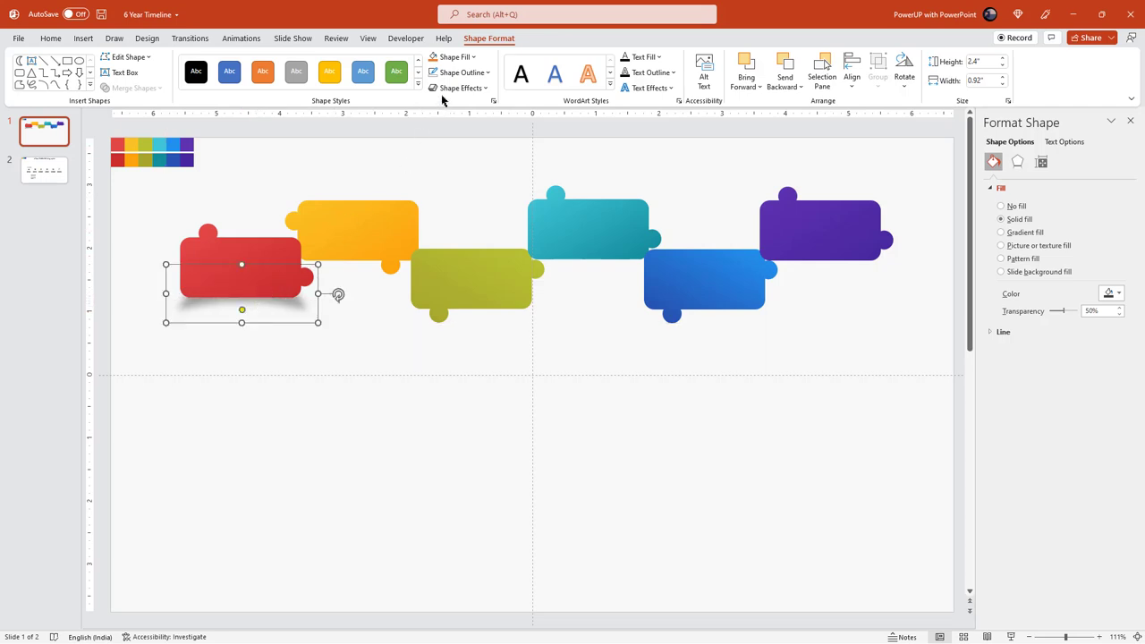
left_click(462, 72)
left_click(460, 238)
- Duplicate the shadow under the yellow and green pieces, sending each copy to back
key("ctrl+d")
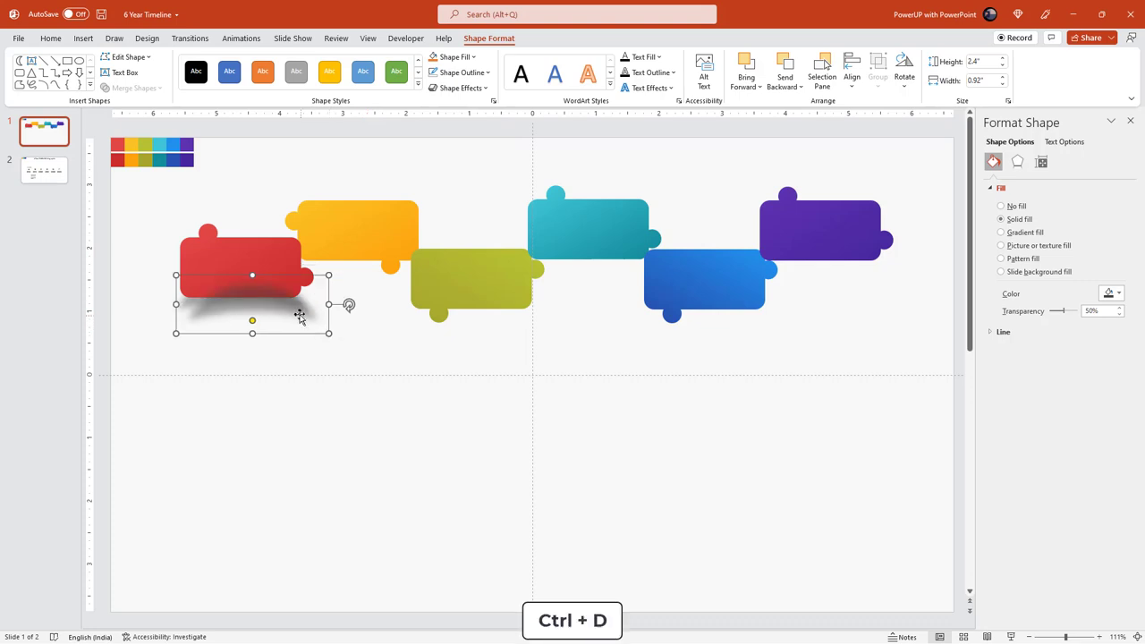
left_click_drag(298, 309, 391, 269)
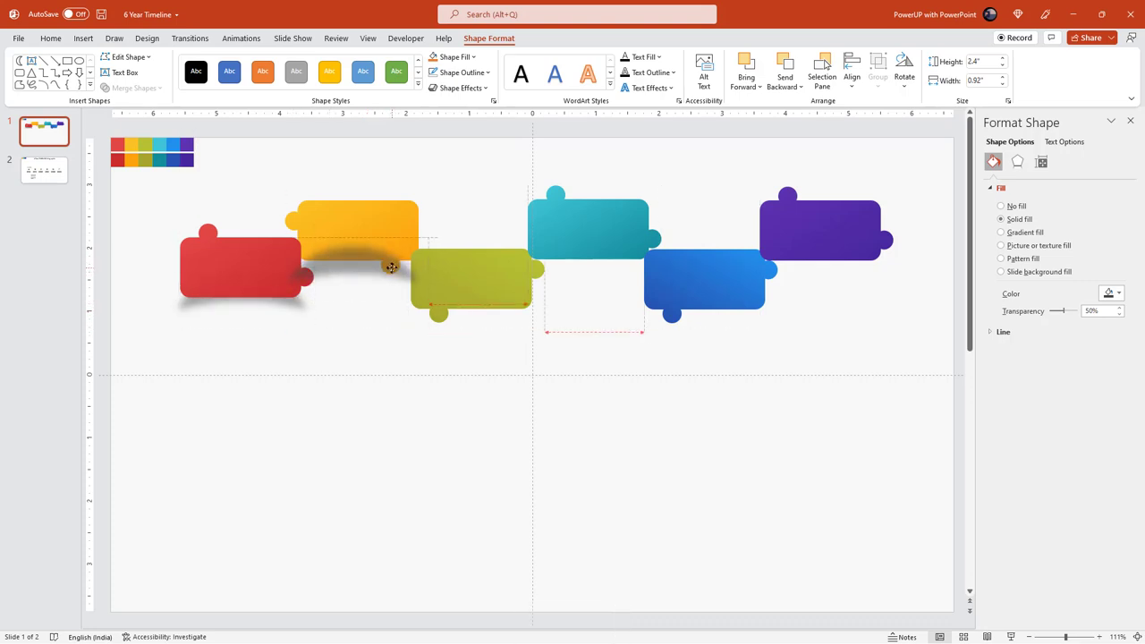
right_click(391, 268)
left_click(434, 436)
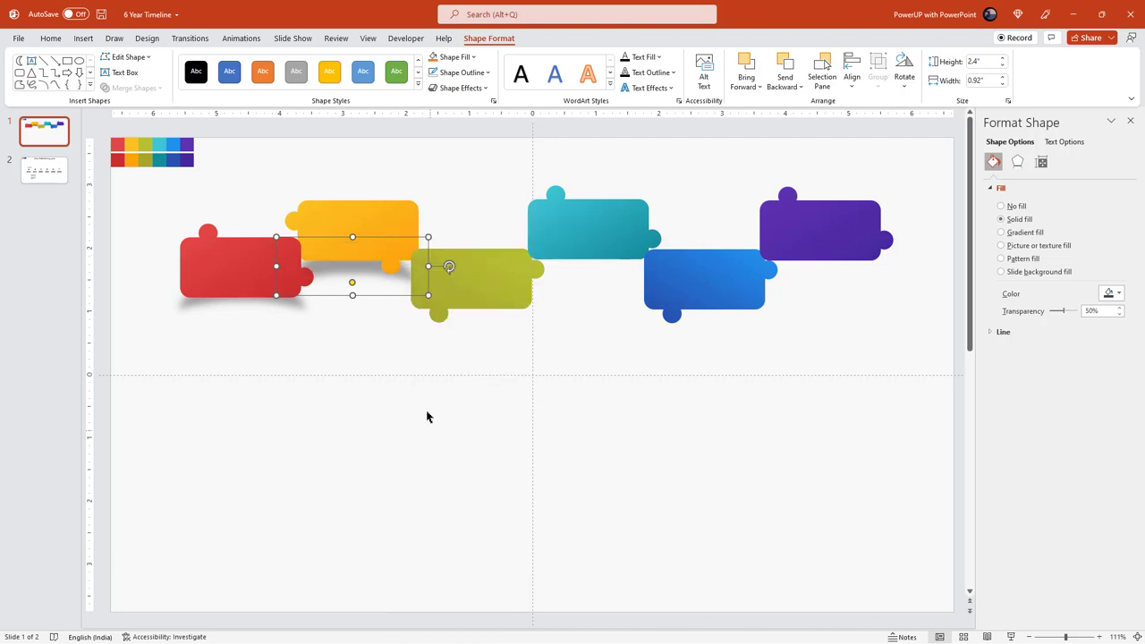
left_click_drag(361, 271, 361, 256)
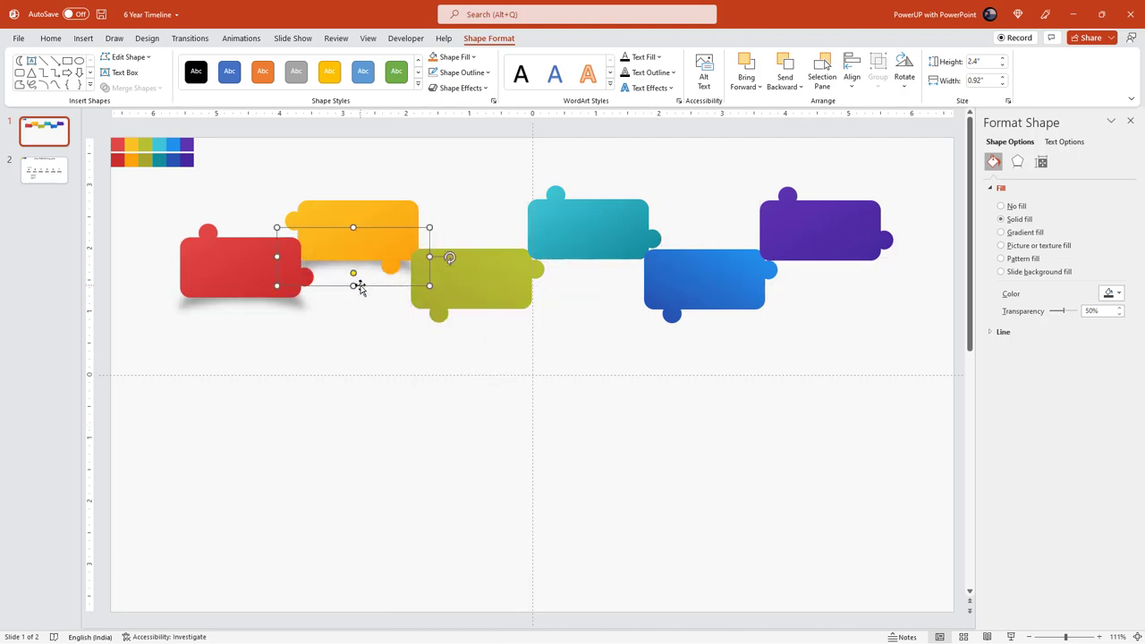
key("ctrl+d")
mouse_move(373, 296)
left_mouse_down()
mouse_move(475, 312)
mouse_move(481, 296)
mouse_move(520, 317)
left_mouse_up()
right_click(481, 295)
left_click(532, 435)
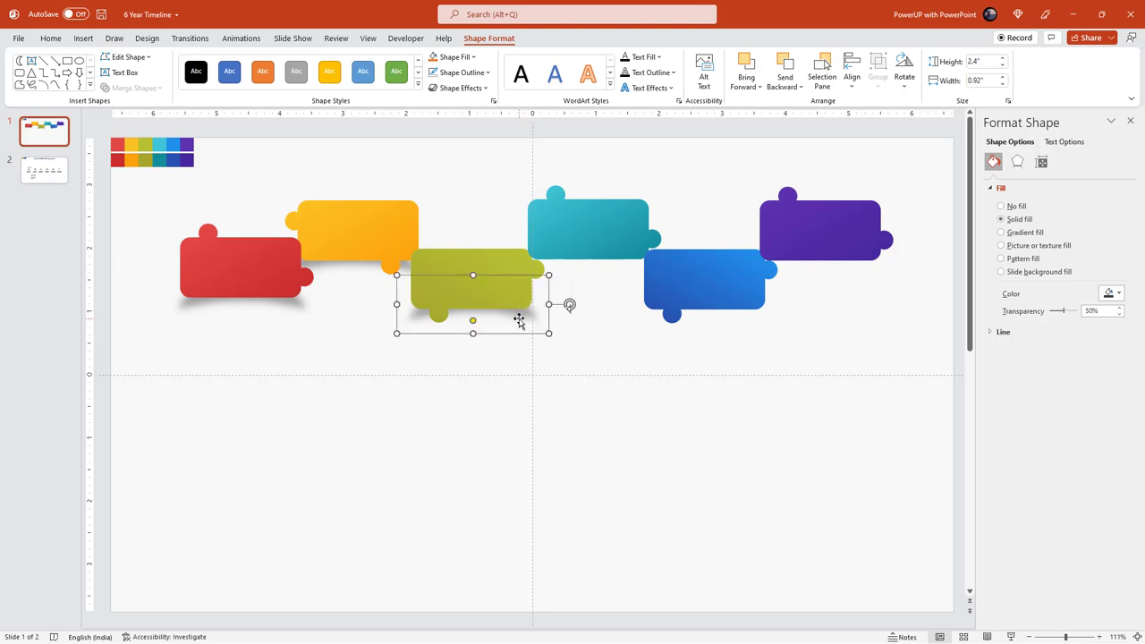
- Add shadow copies behind the teal and blue pieces and nudge them into place
key("ctrl+d")
left_click_drag(606, 346, 602, 255)
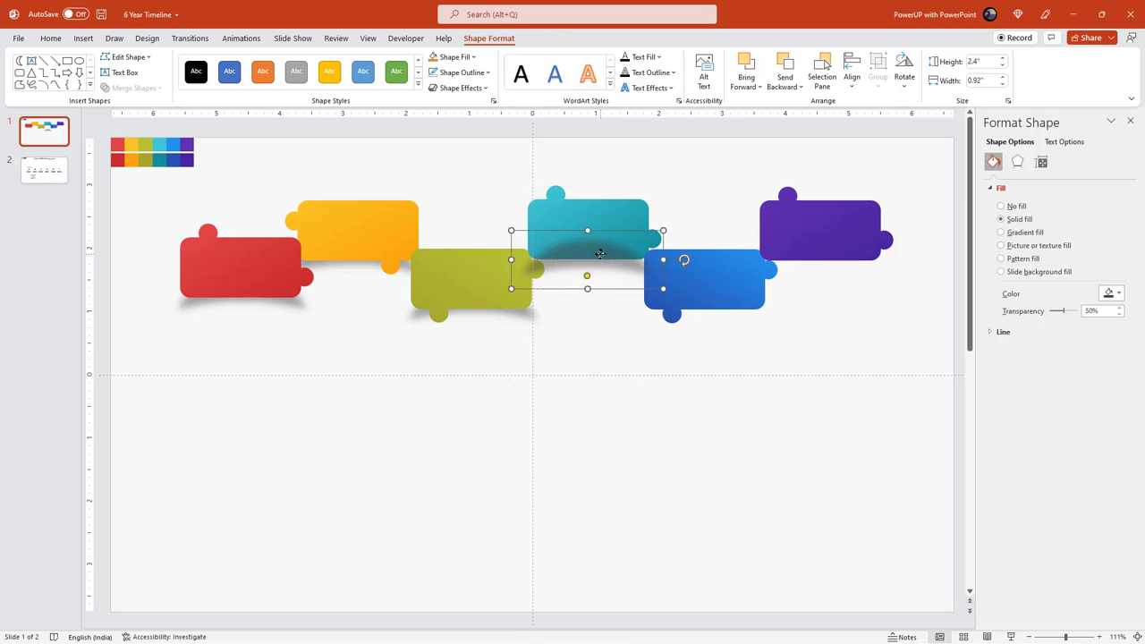
right_click(601, 258)
left_click(648, 426)
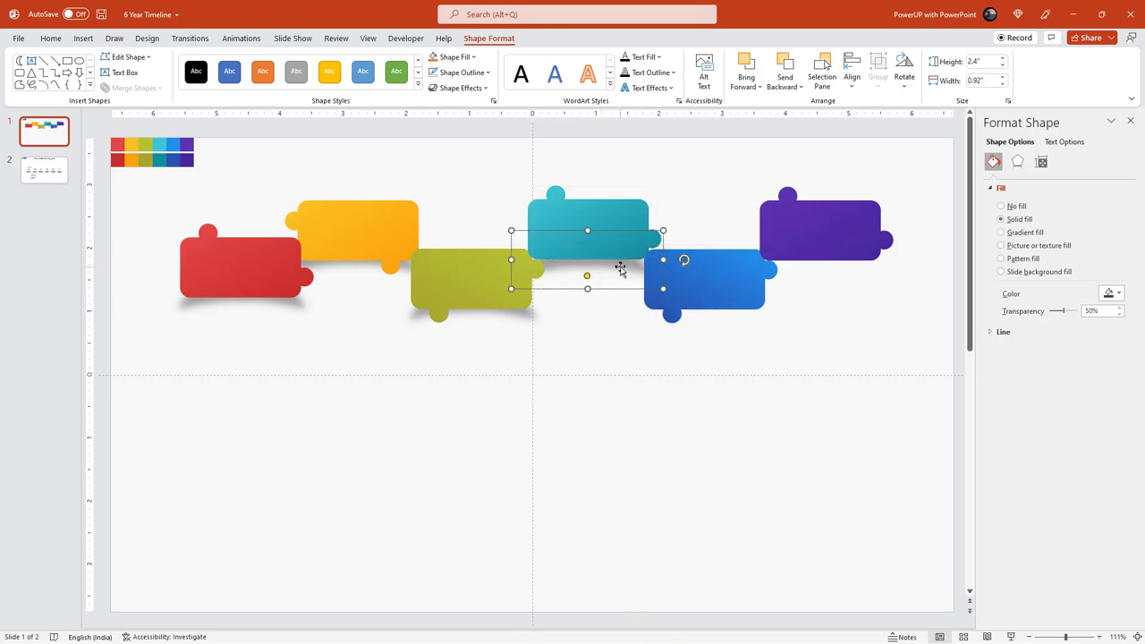
left_click_drag(620, 268, 714, 298)
key("ctrl+d")
right_click(714, 299)
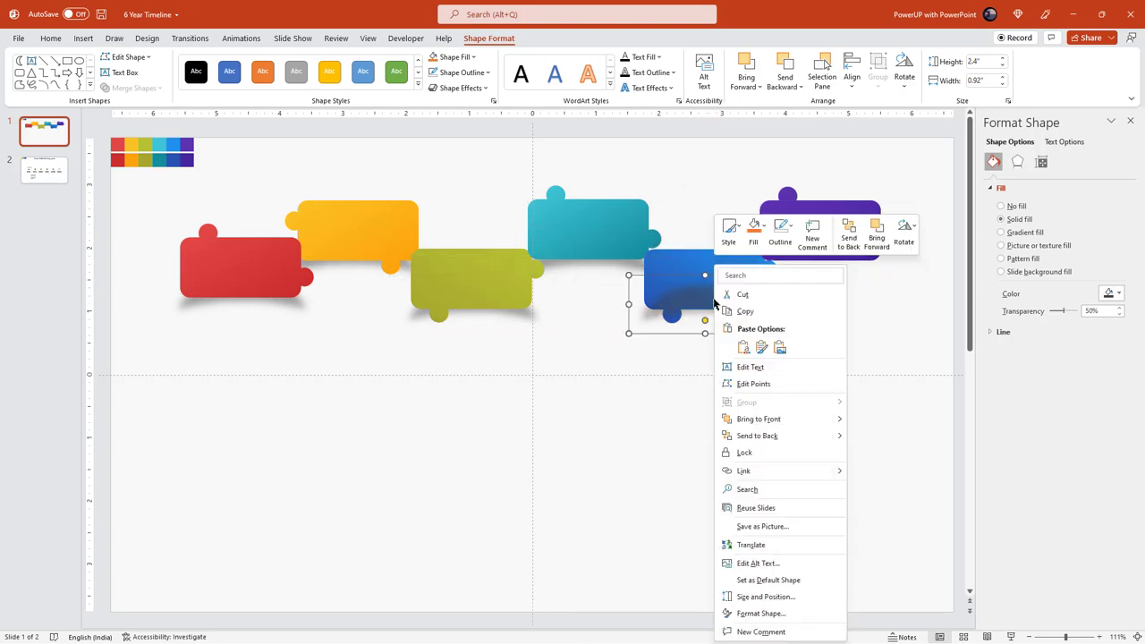
left_click(760, 437)
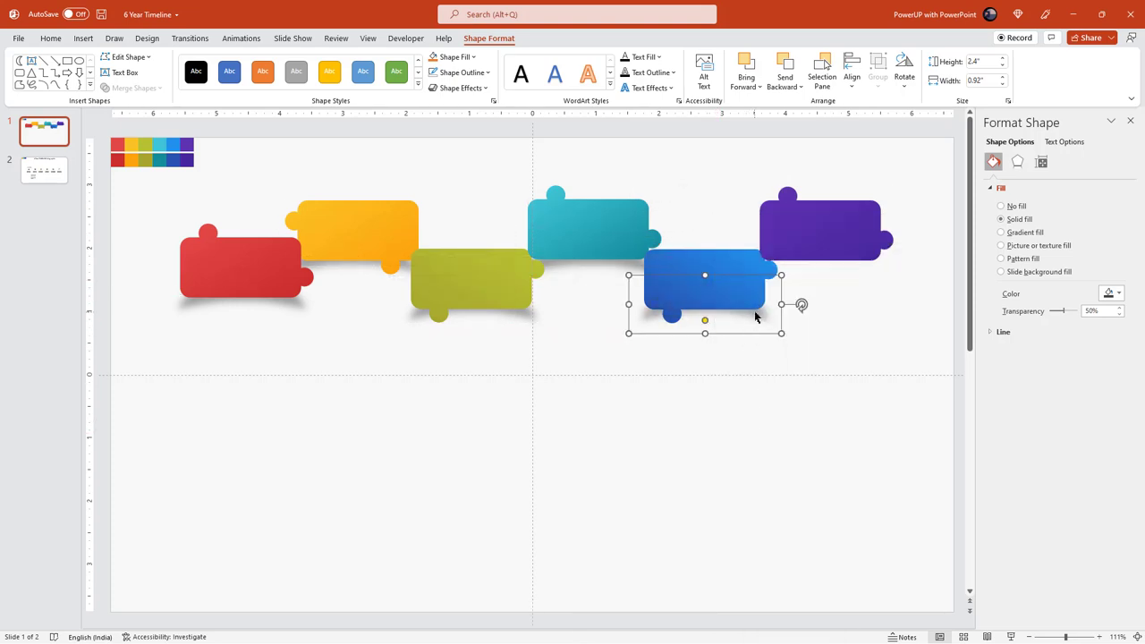
key("Escape")
left_click_drag(755, 314, 756, 311)
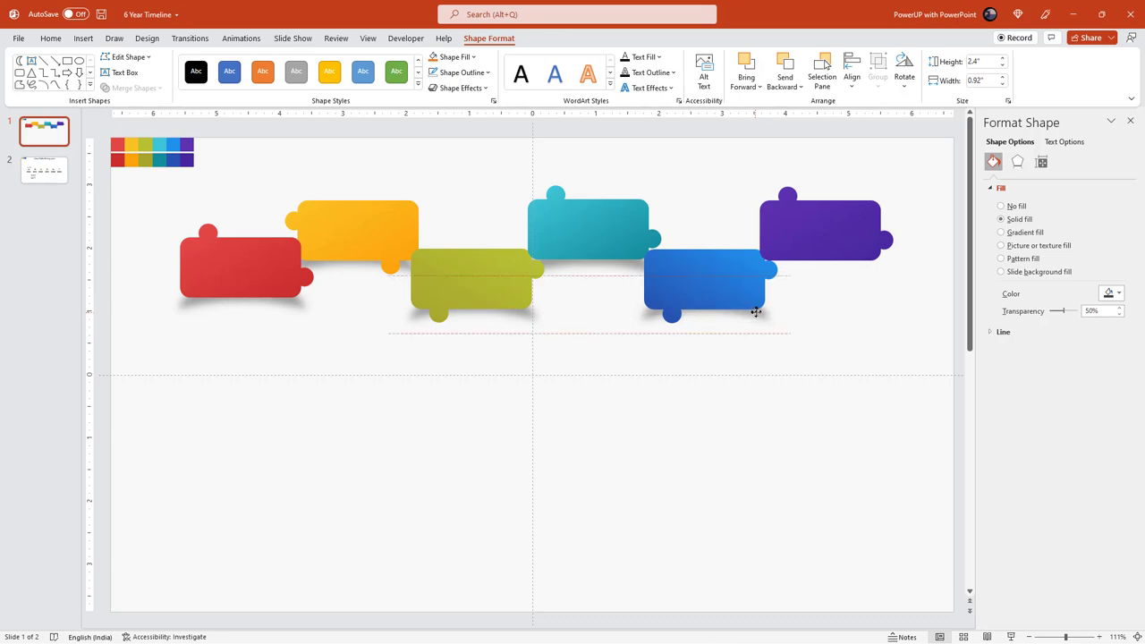
- Place a final shadow copy behind the purple piece and adjust its position
key("ctrl+d")
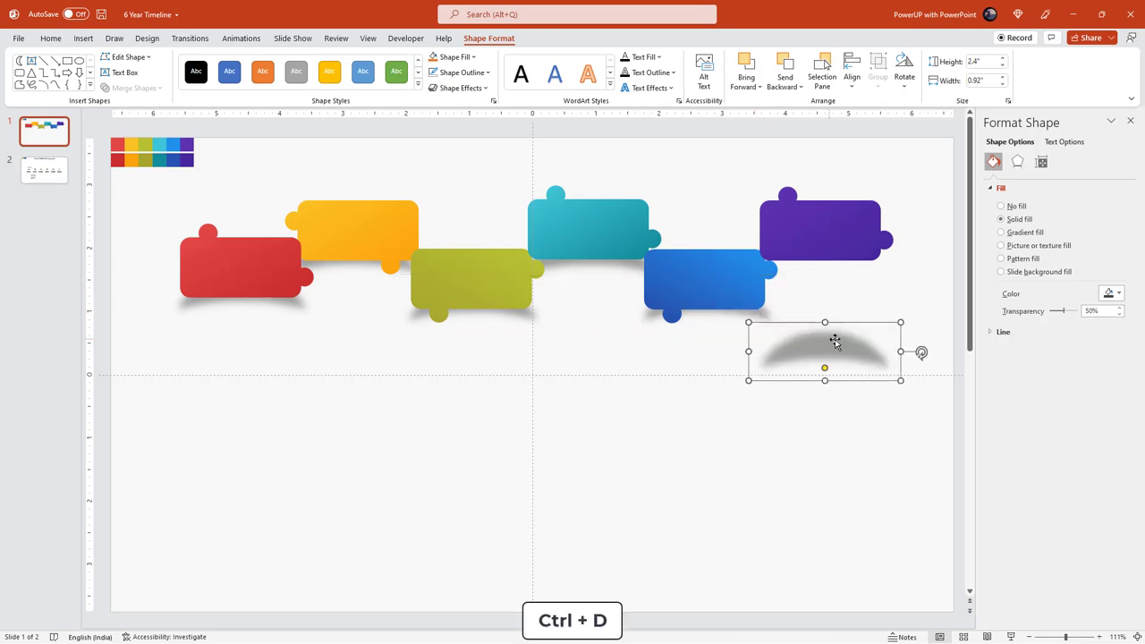
mouse_move(832, 340)
left_mouse_down()
mouse_move(854, 281)
mouse_move(837, 255)
left_mouse_up()
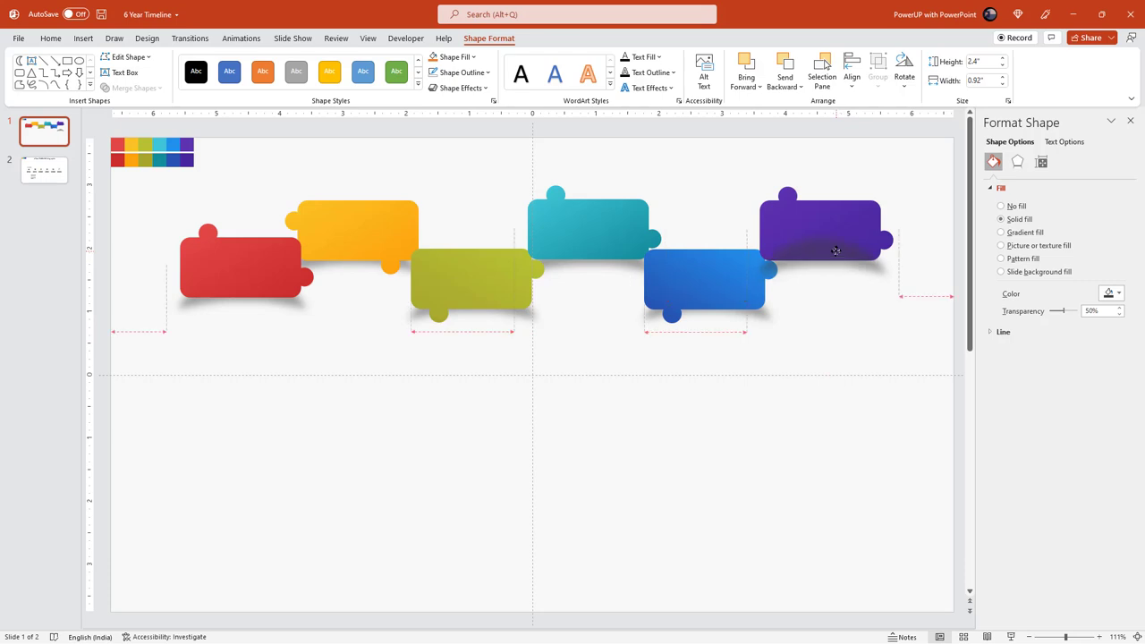
right_click(836, 252)
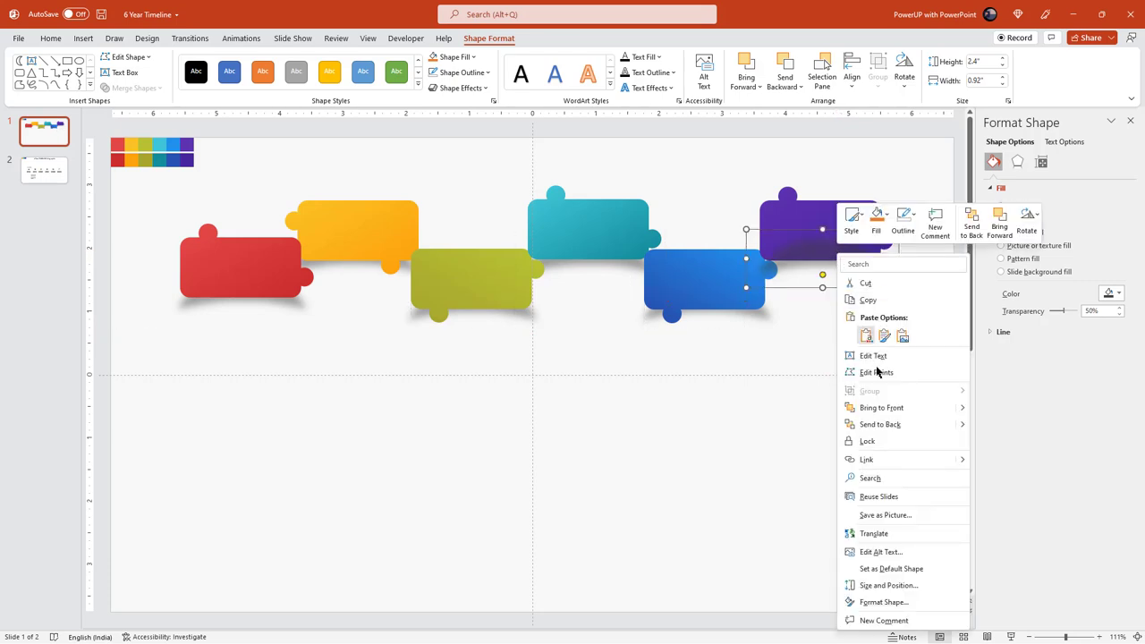
left_click(879, 419)
left_click_drag(872, 272, 872, 267)
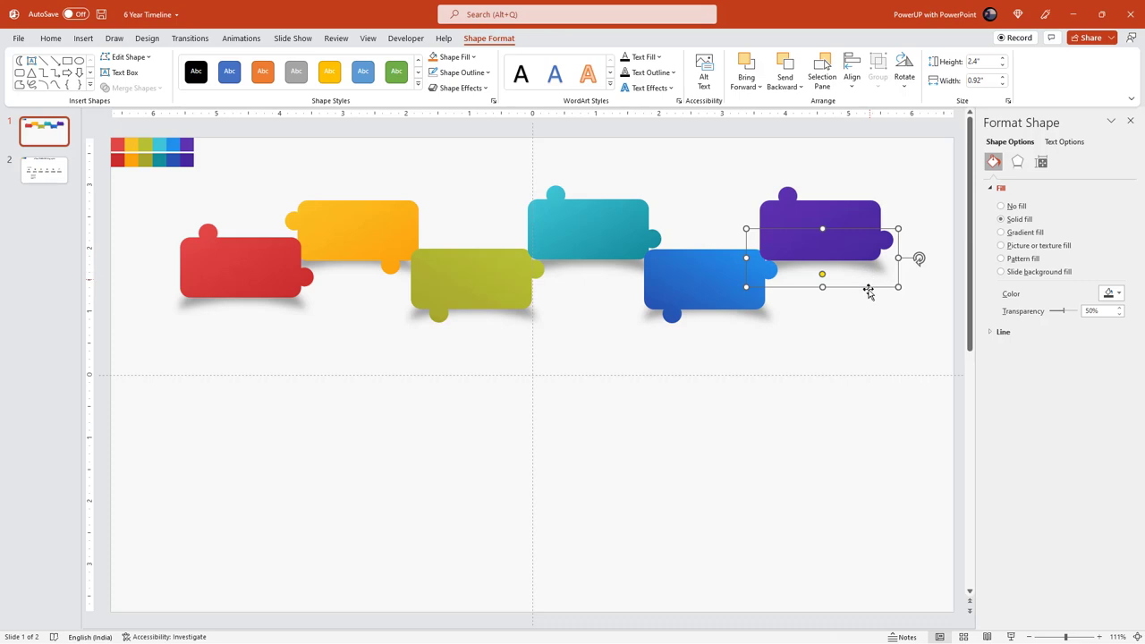
left_click(862, 355)
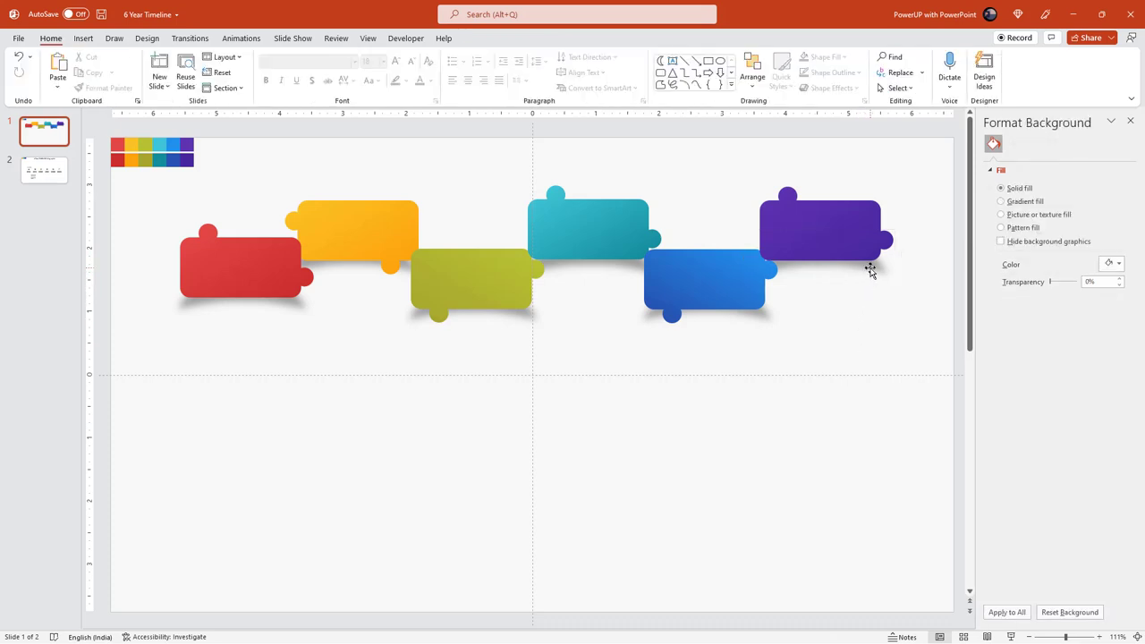
left_click_drag(871, 271, 871, 269)
- Draw a tall thin oval beneath the blue piece with no outline
left_click(850, 345)
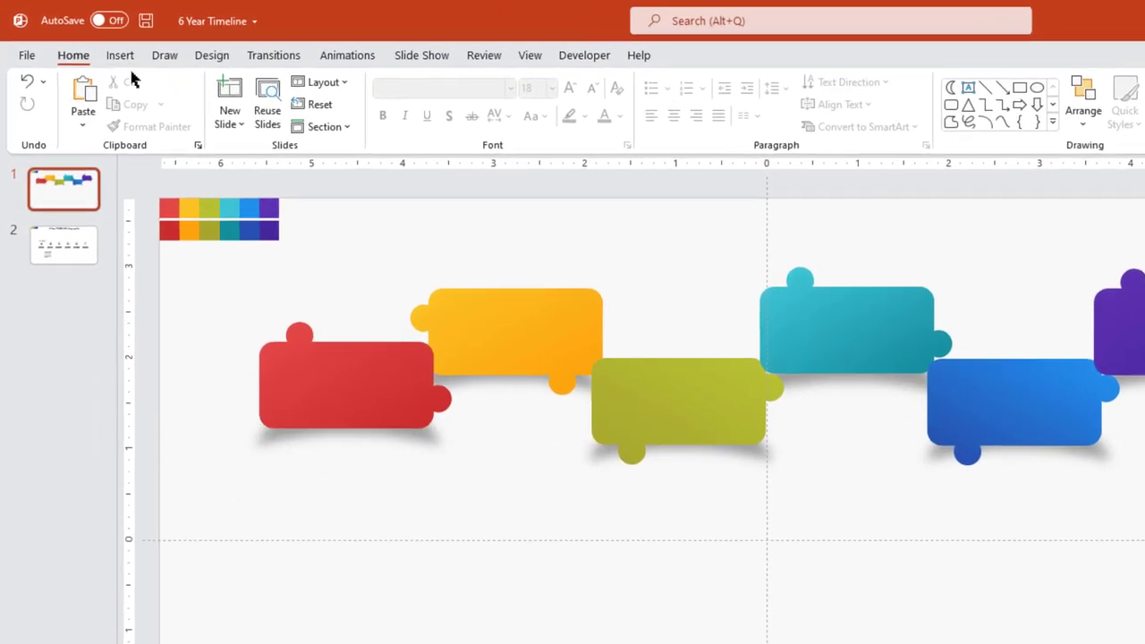
left_click(85, 41)
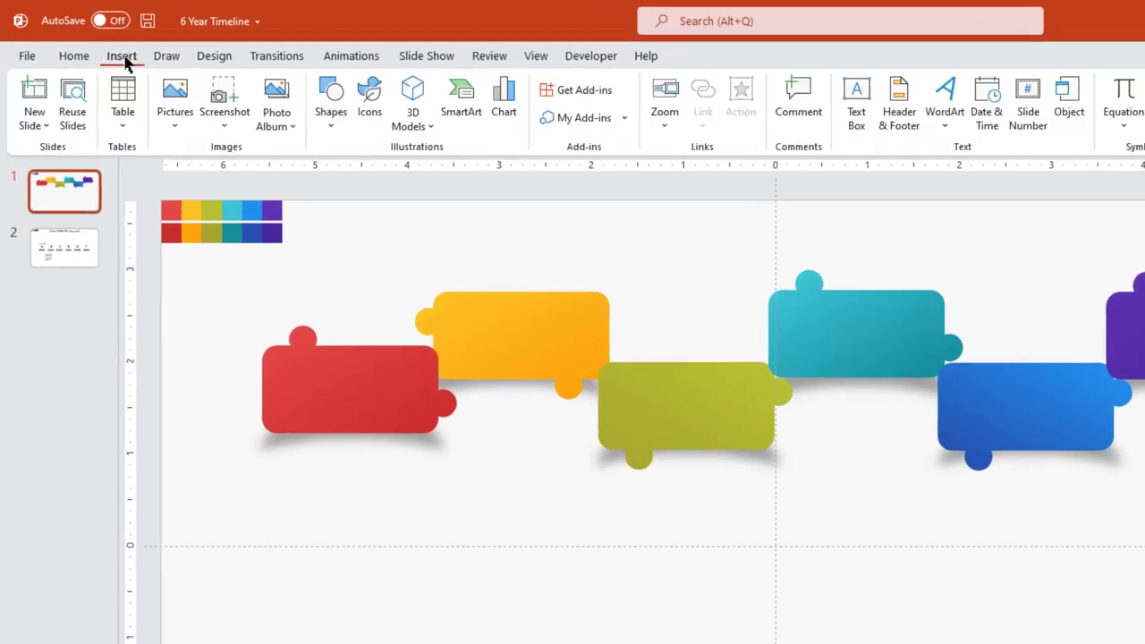
left_click(332, 125)
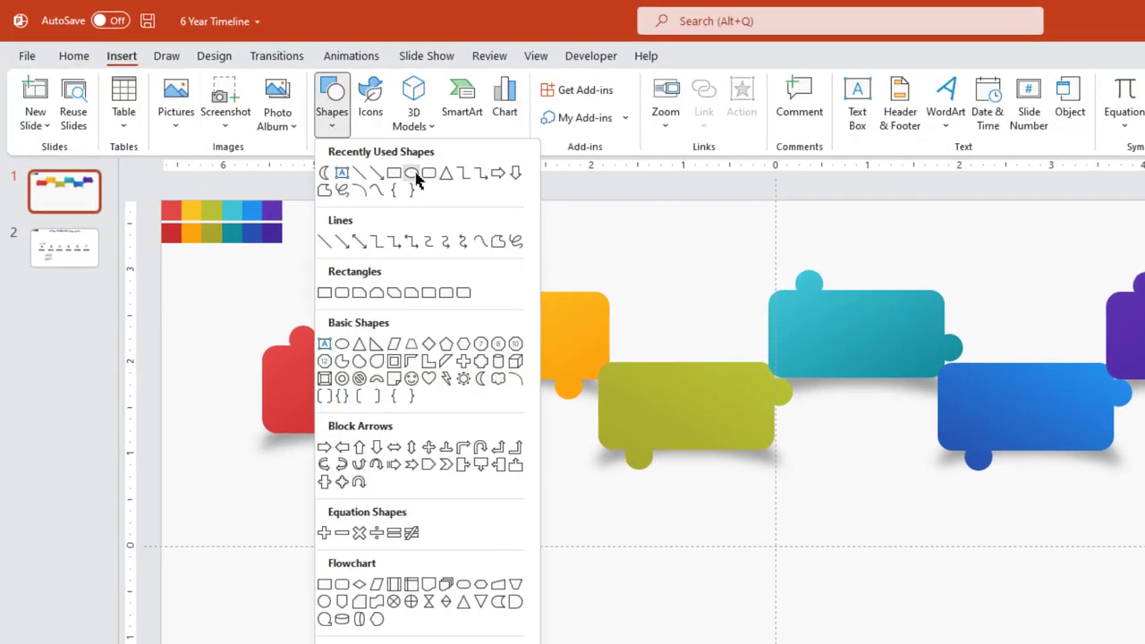
left_click(416, 174)
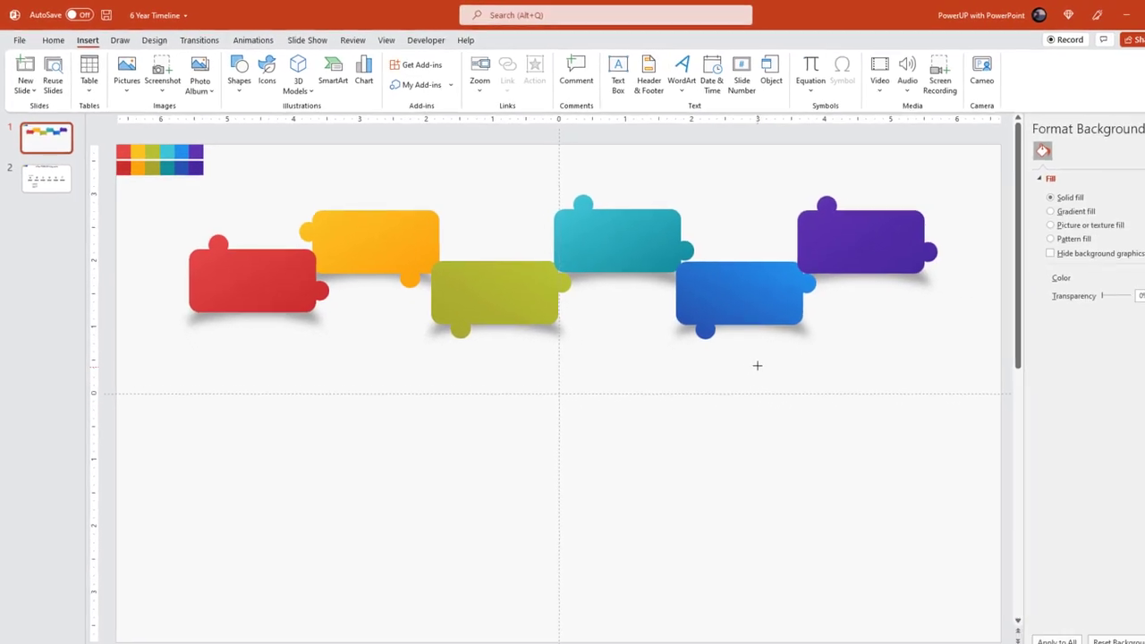
left_click_drag(721, 349, 746, 594)
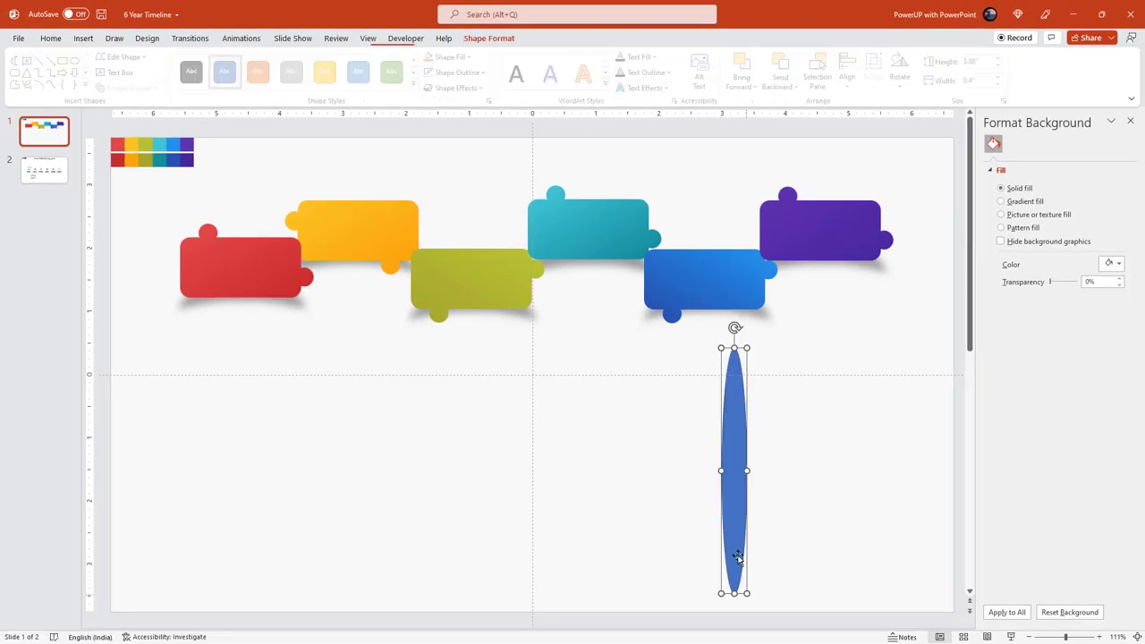
left_click_drag(734, 505, 734, 506)
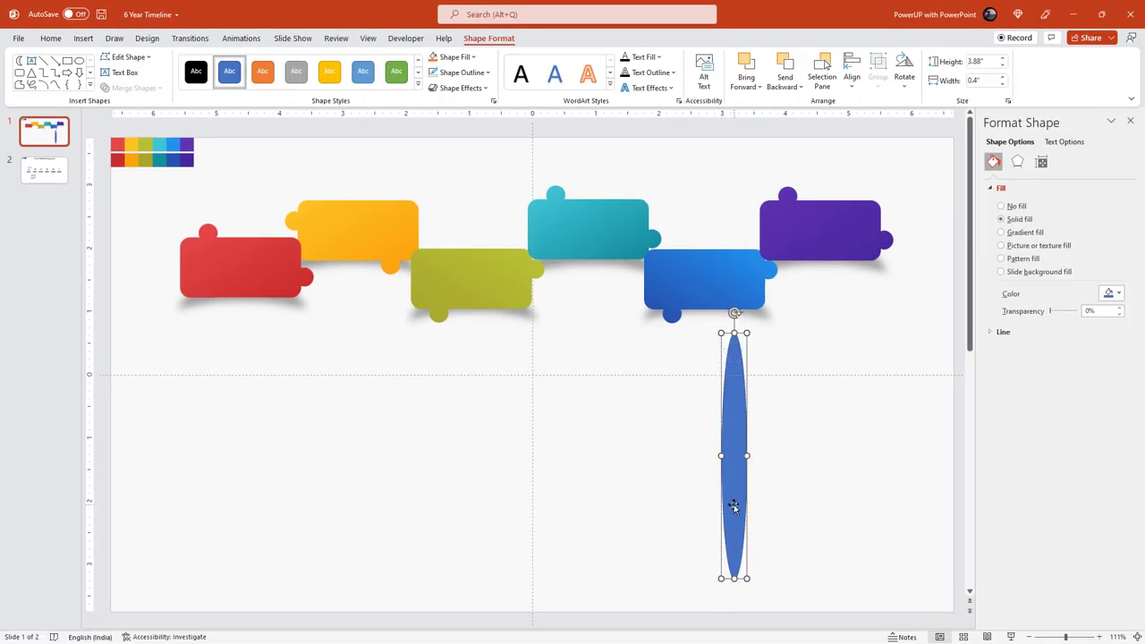
left_click(486, 72)
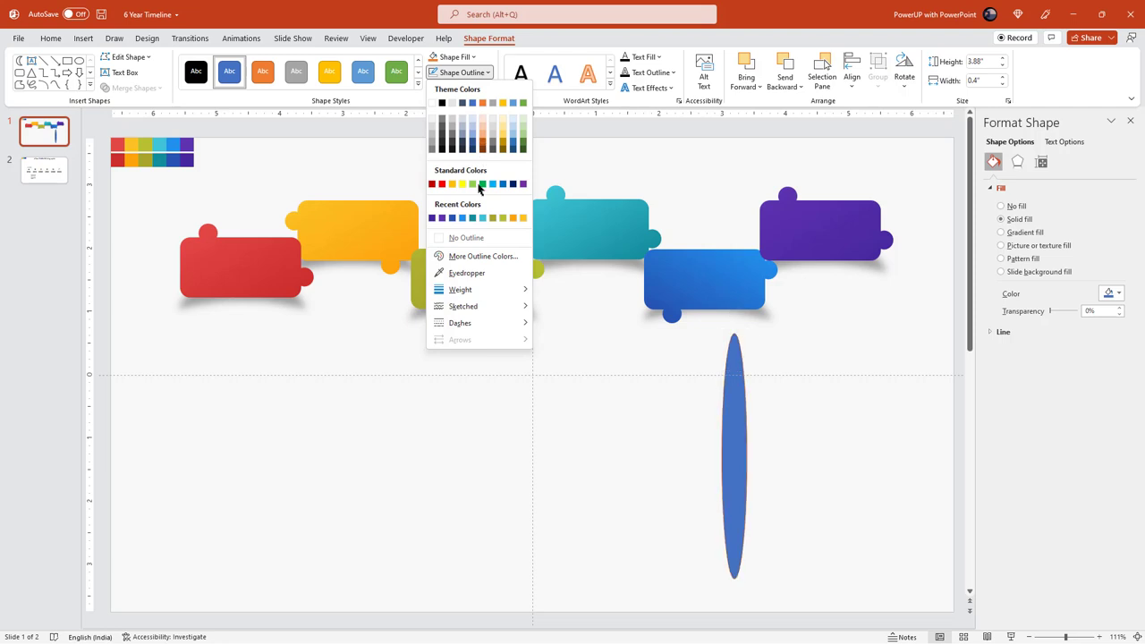
left_click(475, 238)
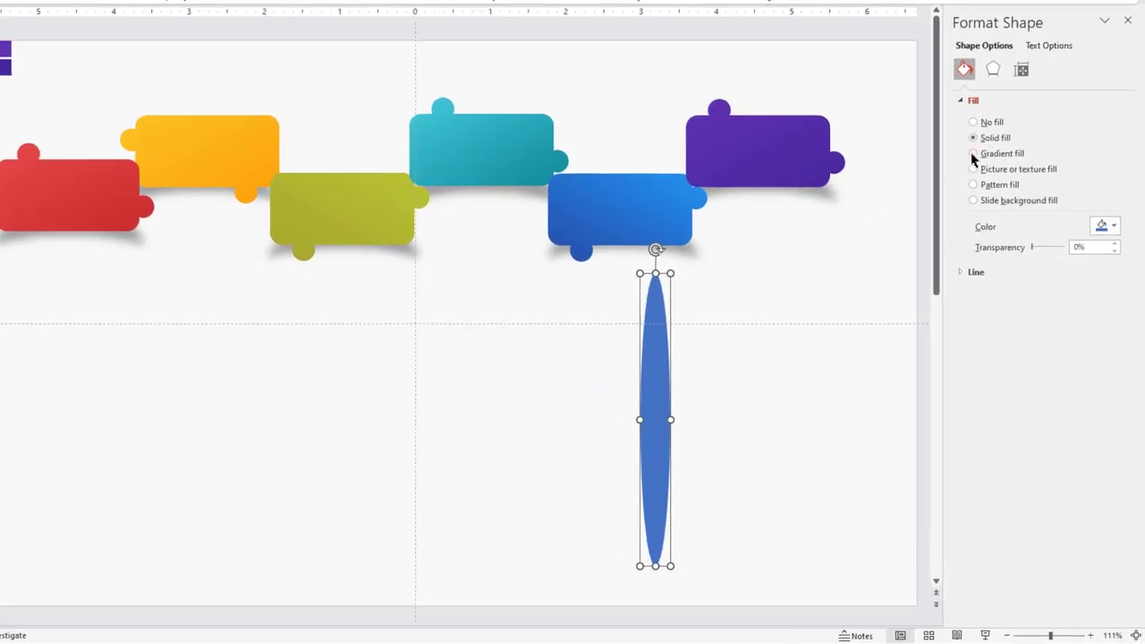
- Fill the oval with a path gradient from dark grey to fully transparent white
left_click(1002, 233)
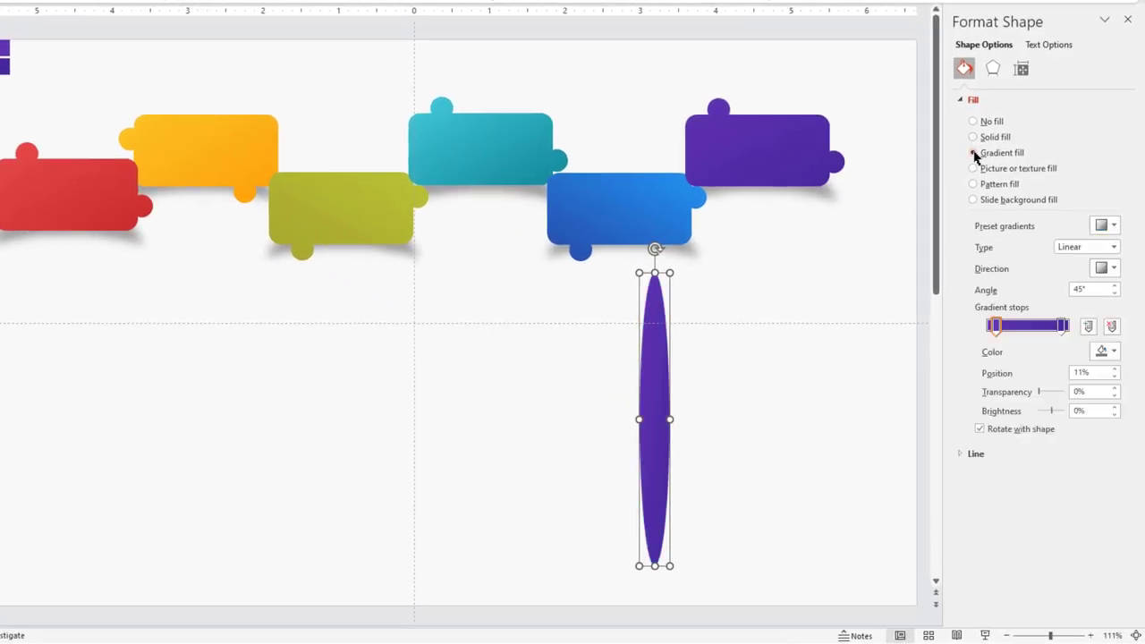
left_click(1114, 248)
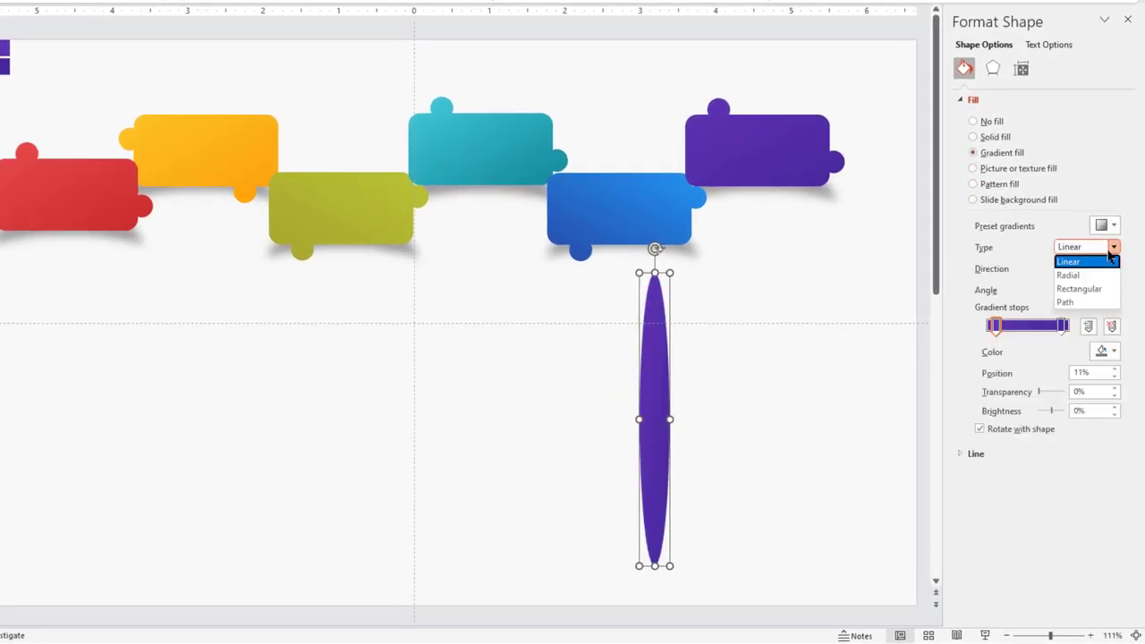
left_click(1074, 304)
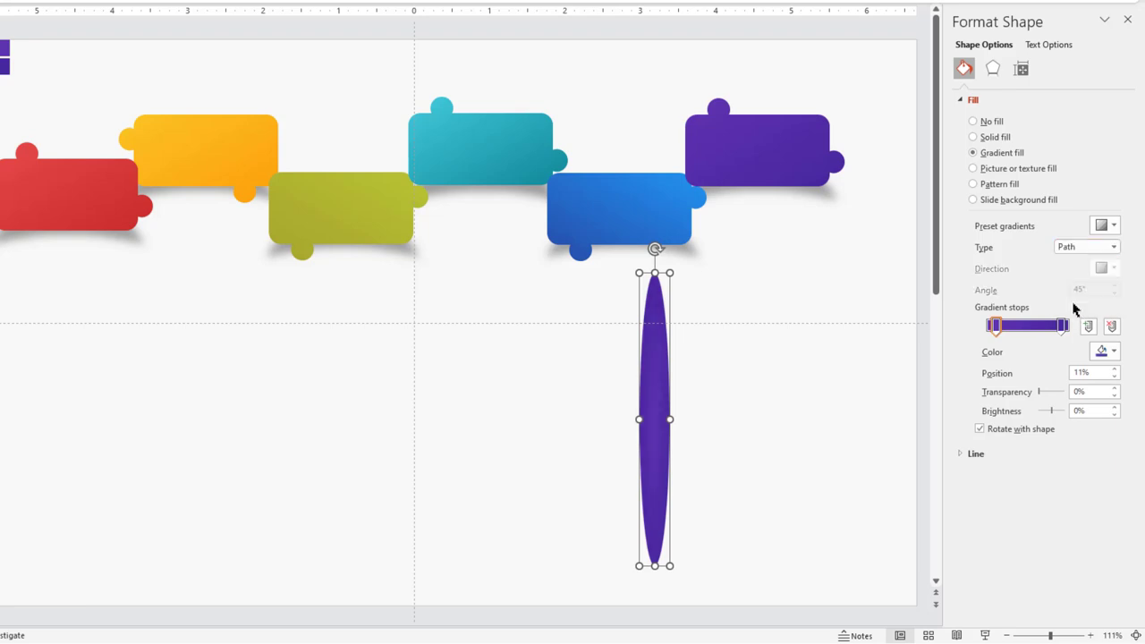
left_click(1102, 351)
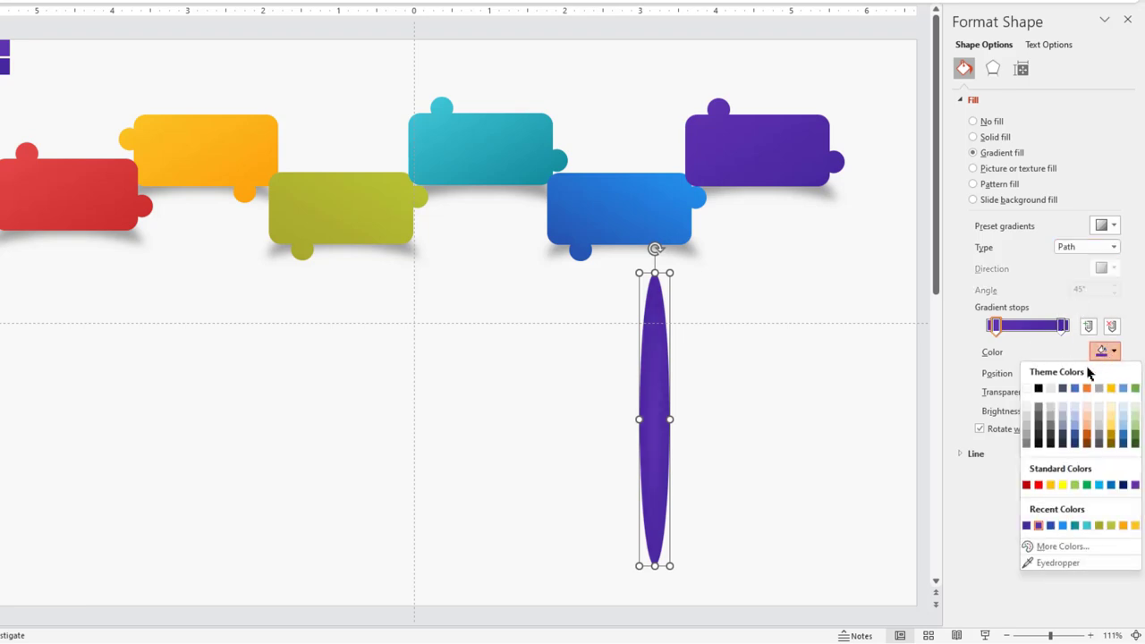
left_click(1039, 430)
left_click(1062, 326)
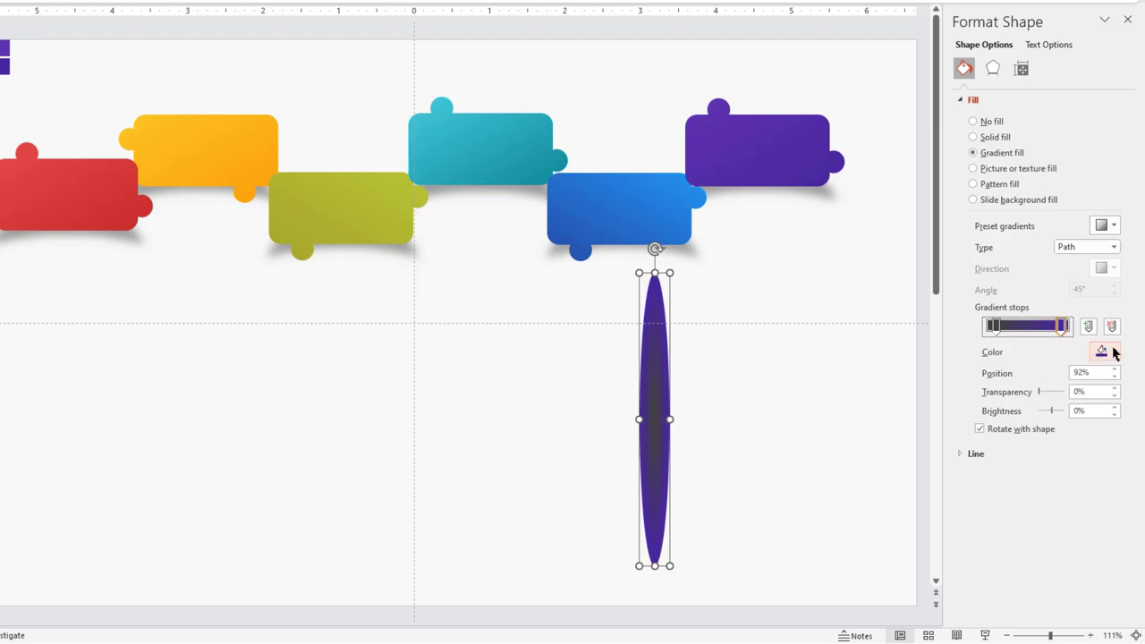
left_click(1112, 350)
left_click(1028, 389)
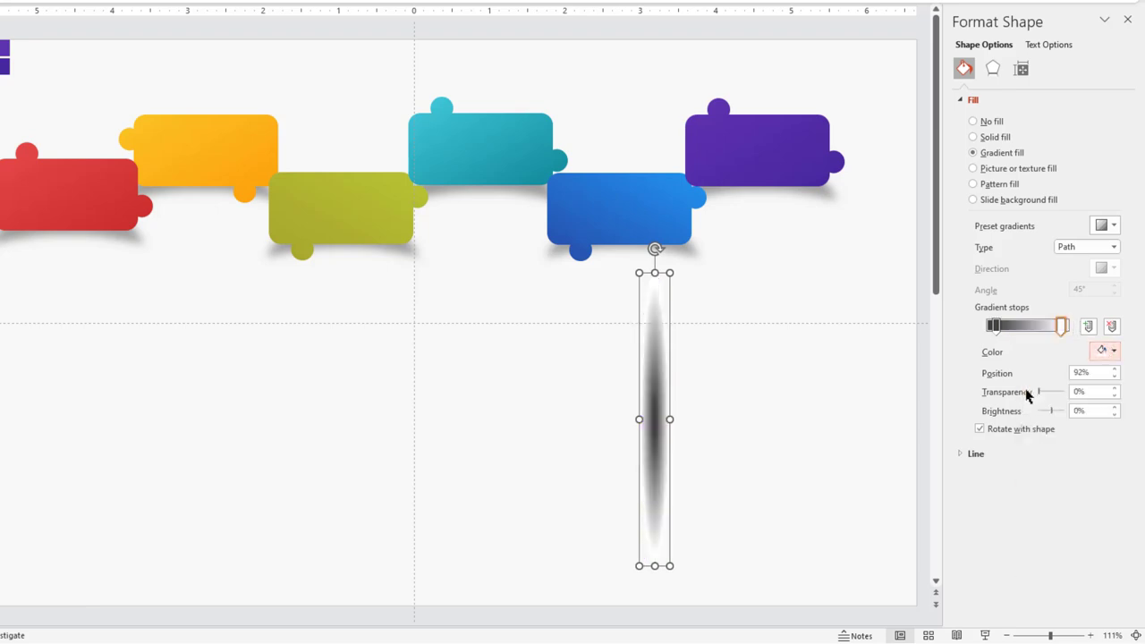
left_click_drag(1039, 393, 1069, 397)
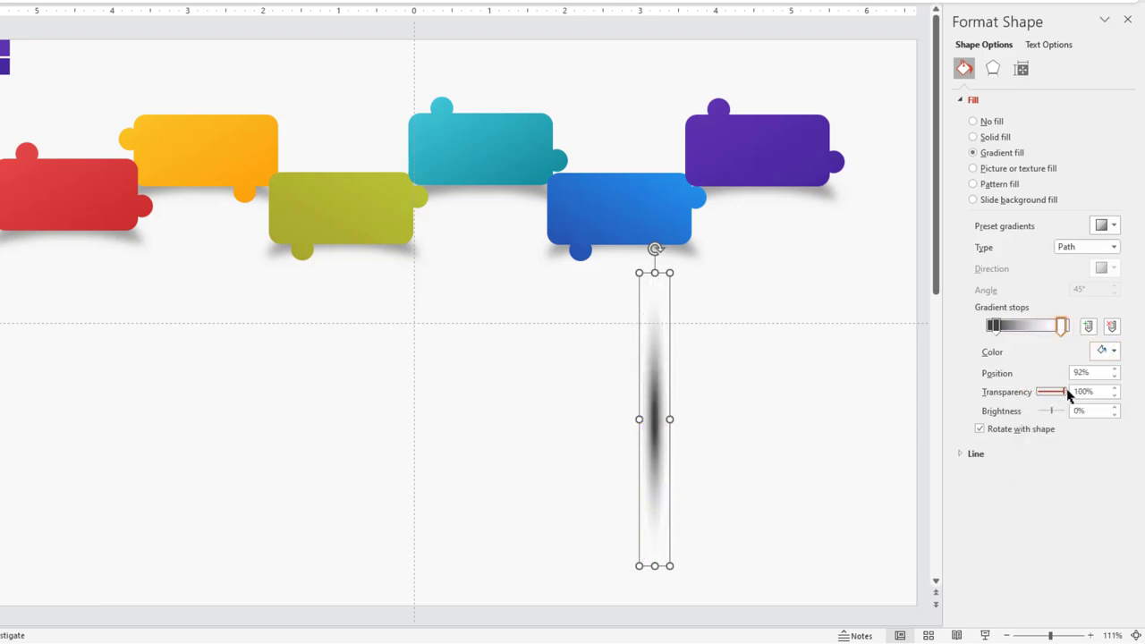
left_click_drag(1064, 327, 1073, 328)
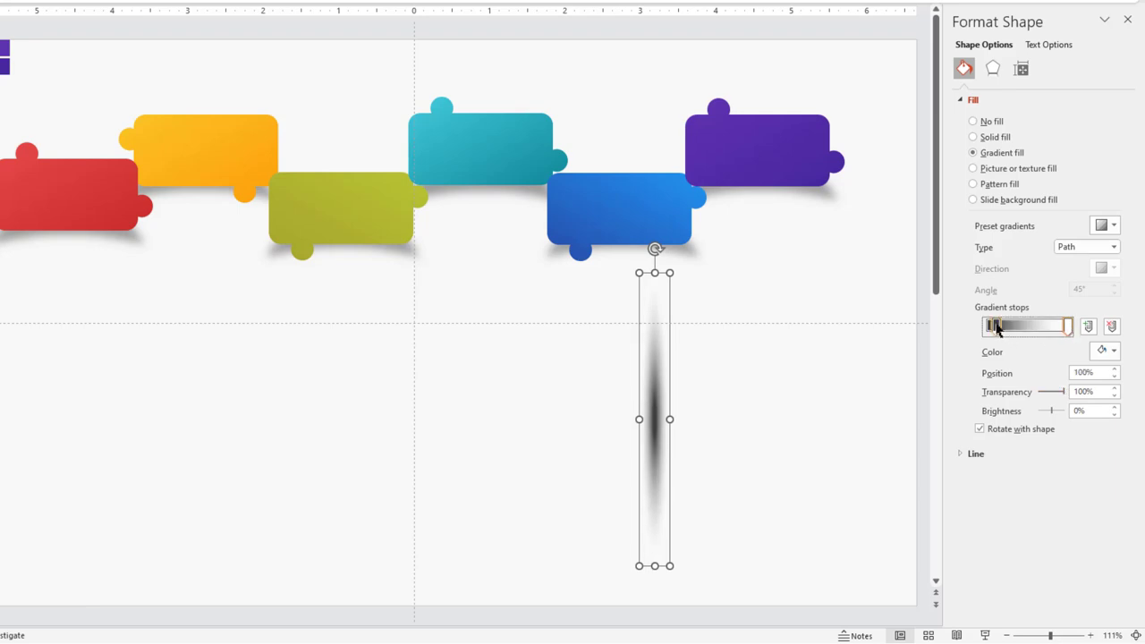
left_click_drag(997, 328, 985, 327)
- Soften the oval's edges by 10 pt and raise the gradient transparency to 50%
left_click(992, 72)
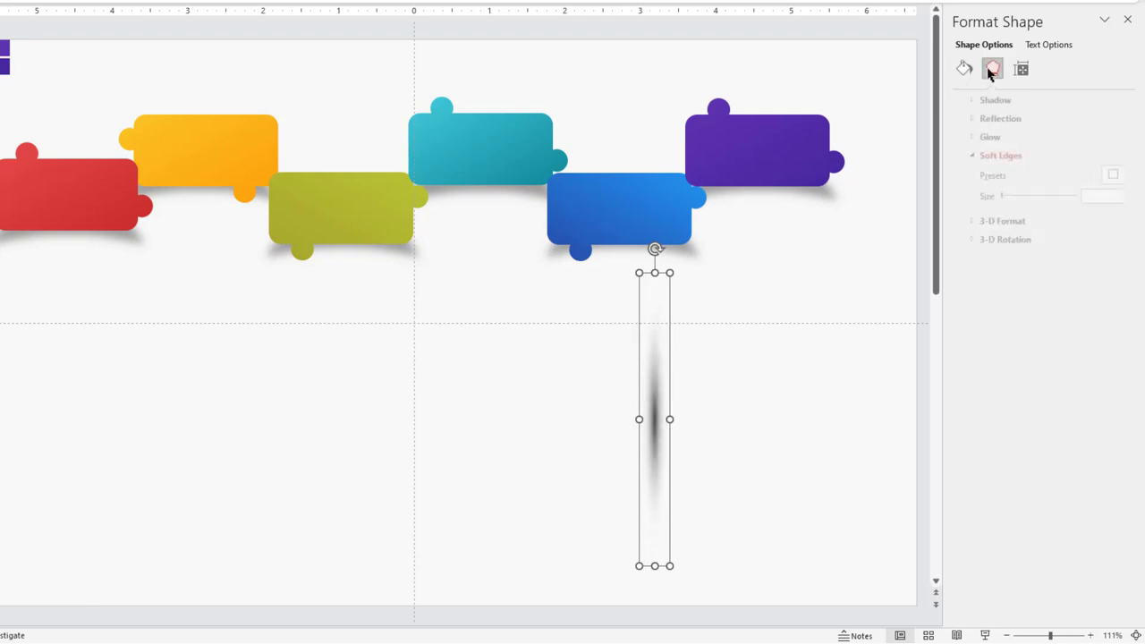
left_click_drag(989, 198, 992, 198)
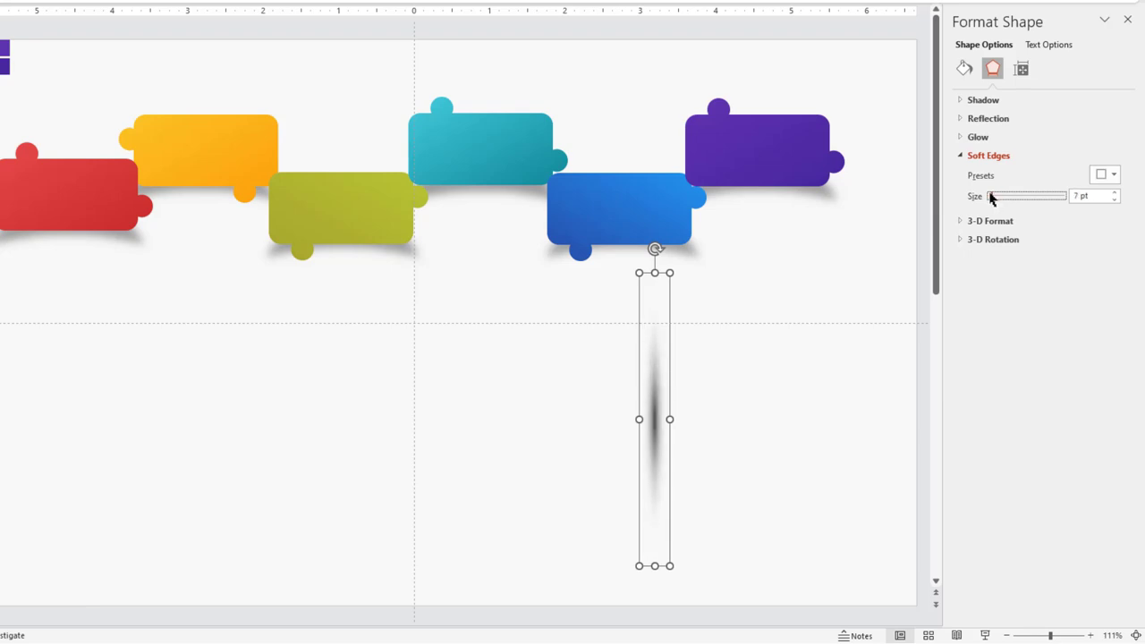
left_click(965, 69)
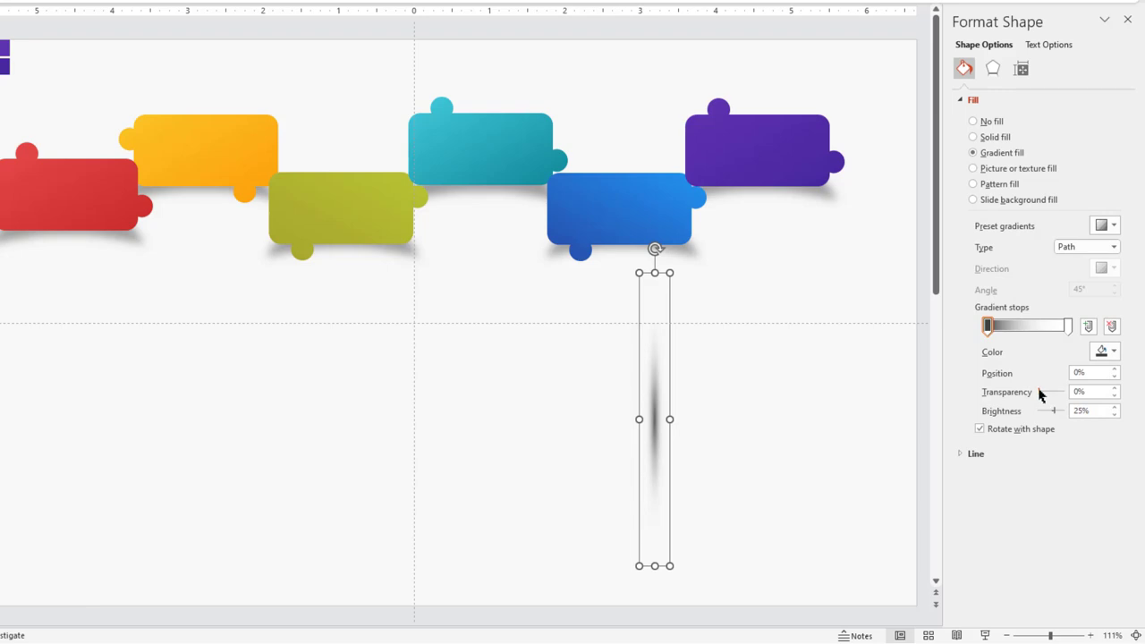
left_click_drag(1040, 392, 1052, 392)
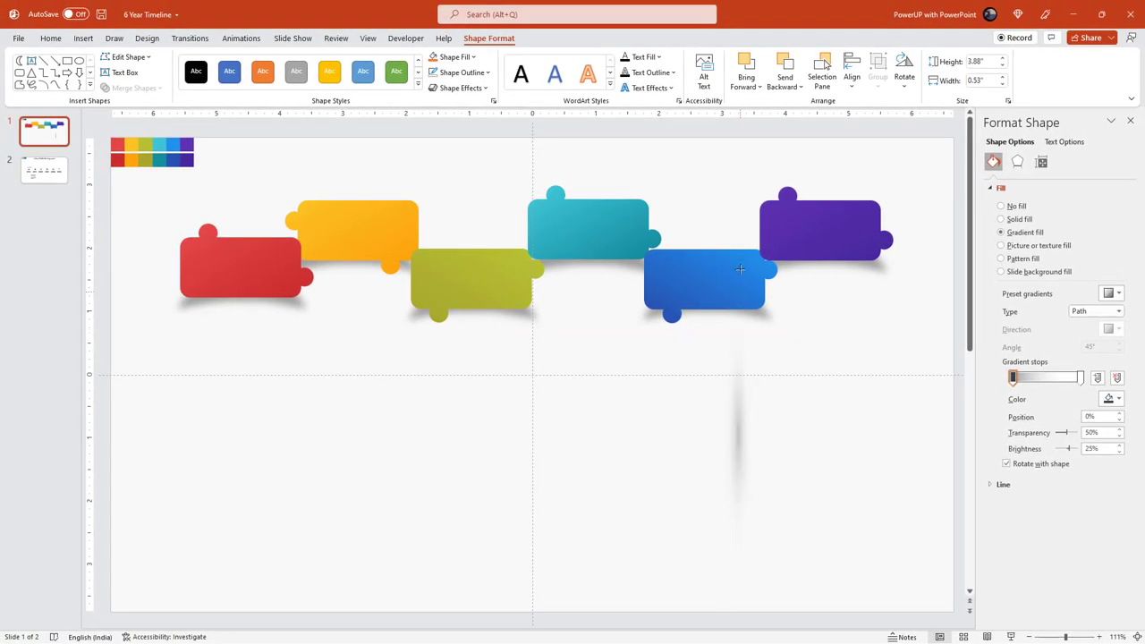
- Copy the gradient shadow, paste it as a picture, and delete the original shape
right_click(736, 422)
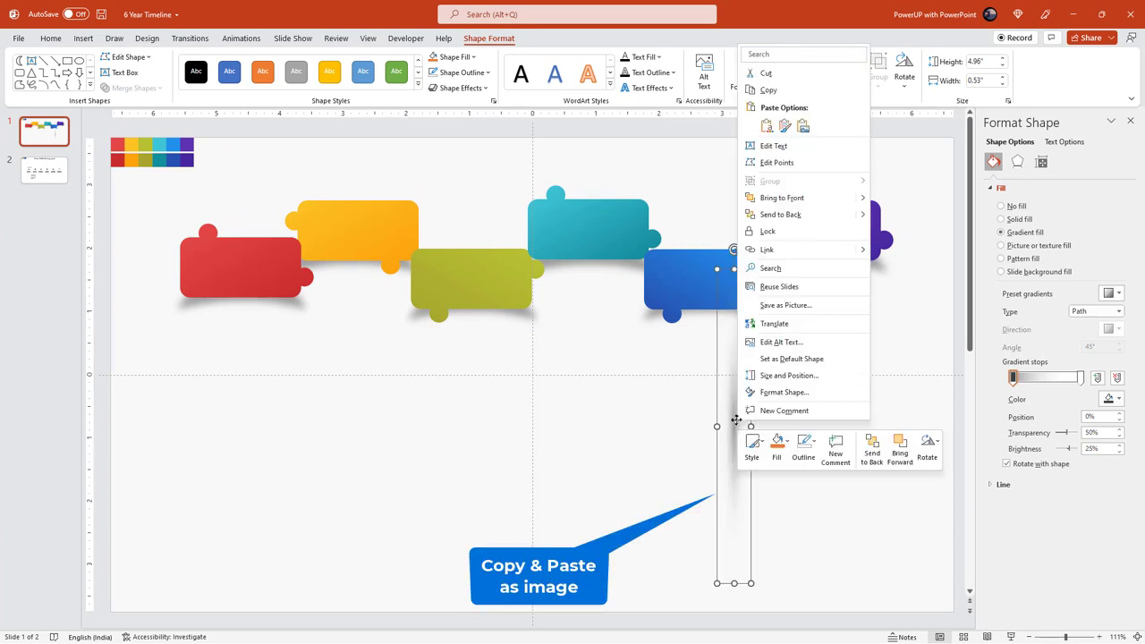
left_click(769, 93)
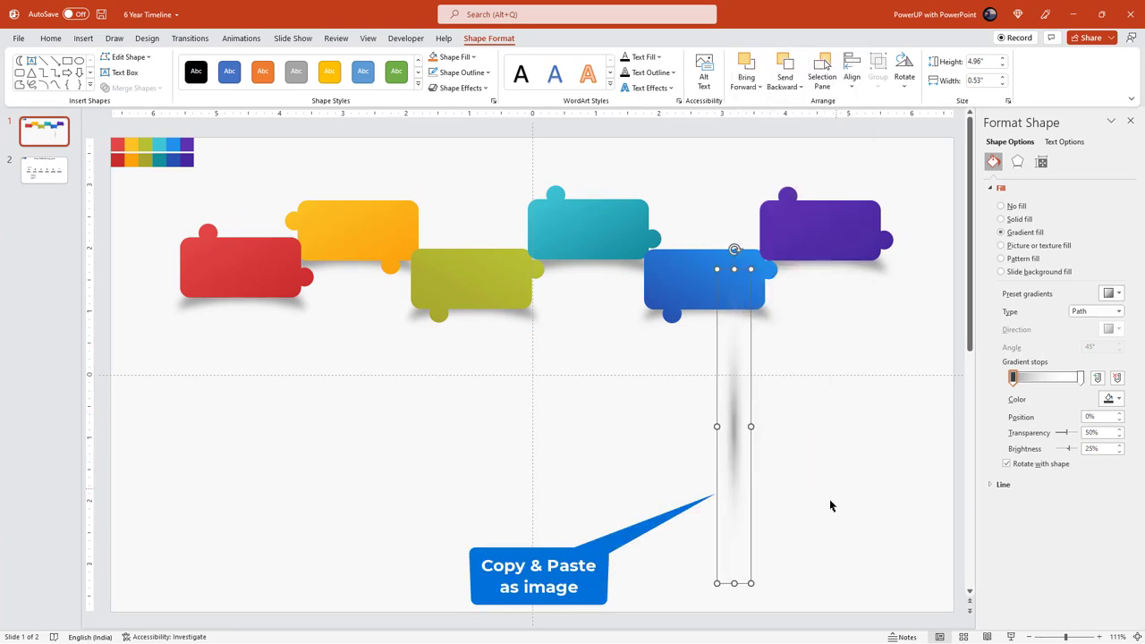
right_click(820, 547)
left_click(867, 434)
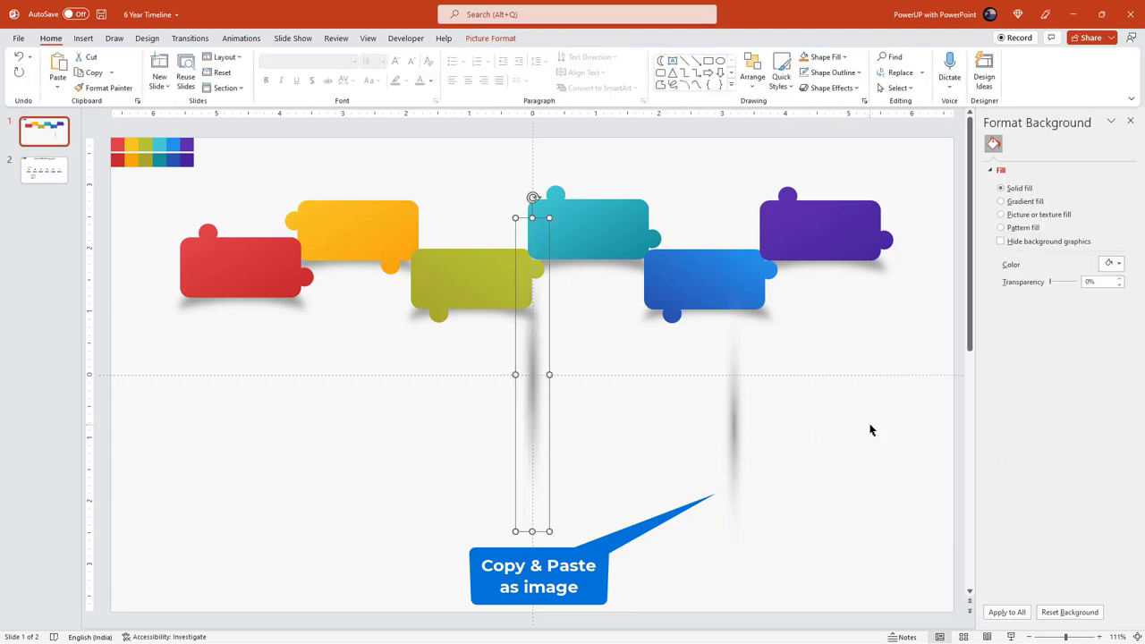
left_click_drag(533, 393, 538, 450)
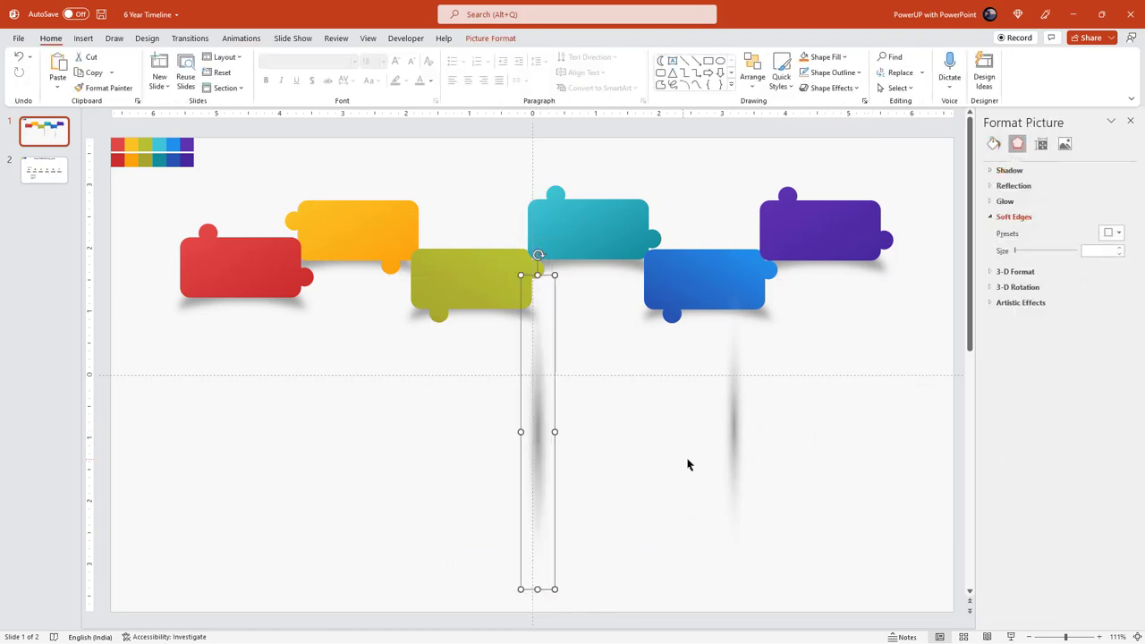
left_click(733, 456)
key("Delete")
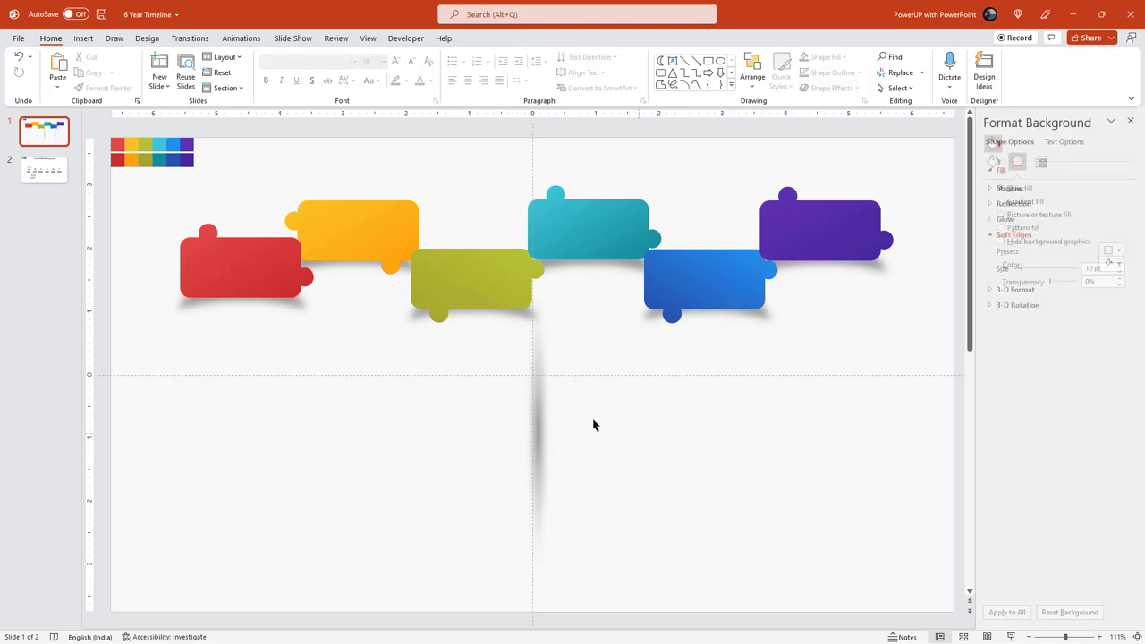
left_click_drag(539, 435, 536, 419)
left_click(440, 429)
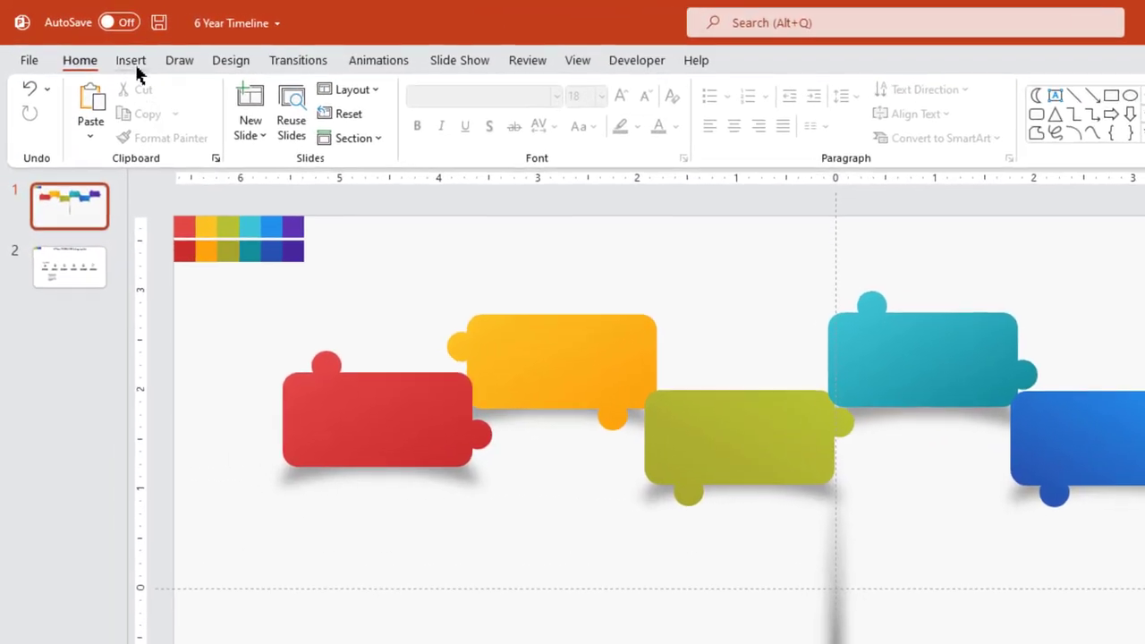
- Draw a tall rectangle over the shadow picture's left half and subtract it via Merge Shapes
left_click(83, 38)
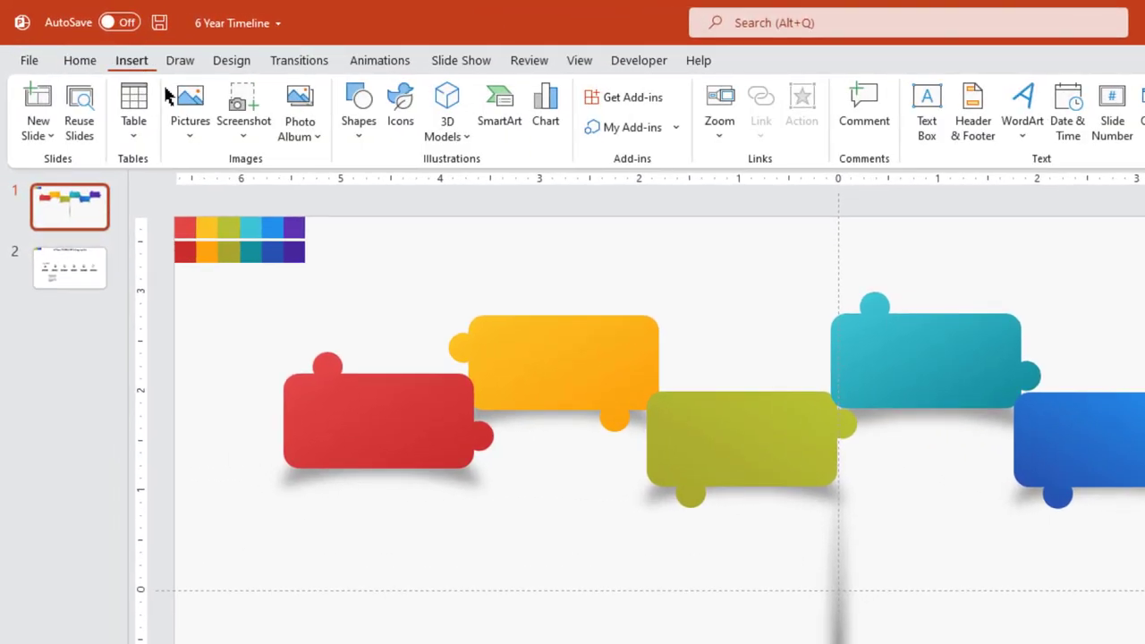
left_click(358, 135)
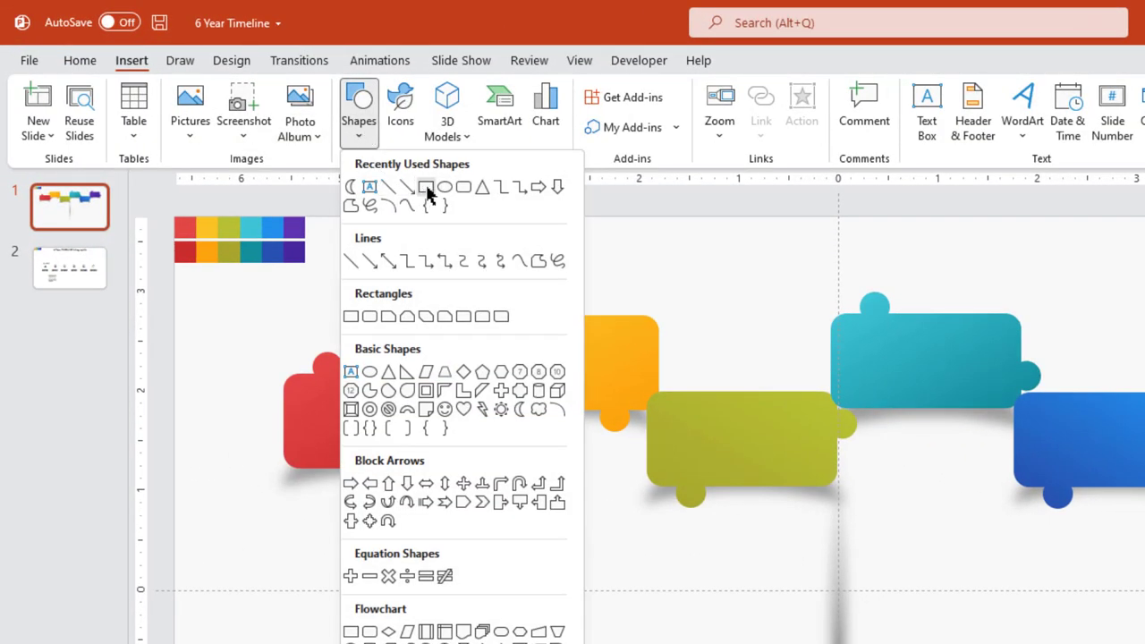
left_click(426, 185)
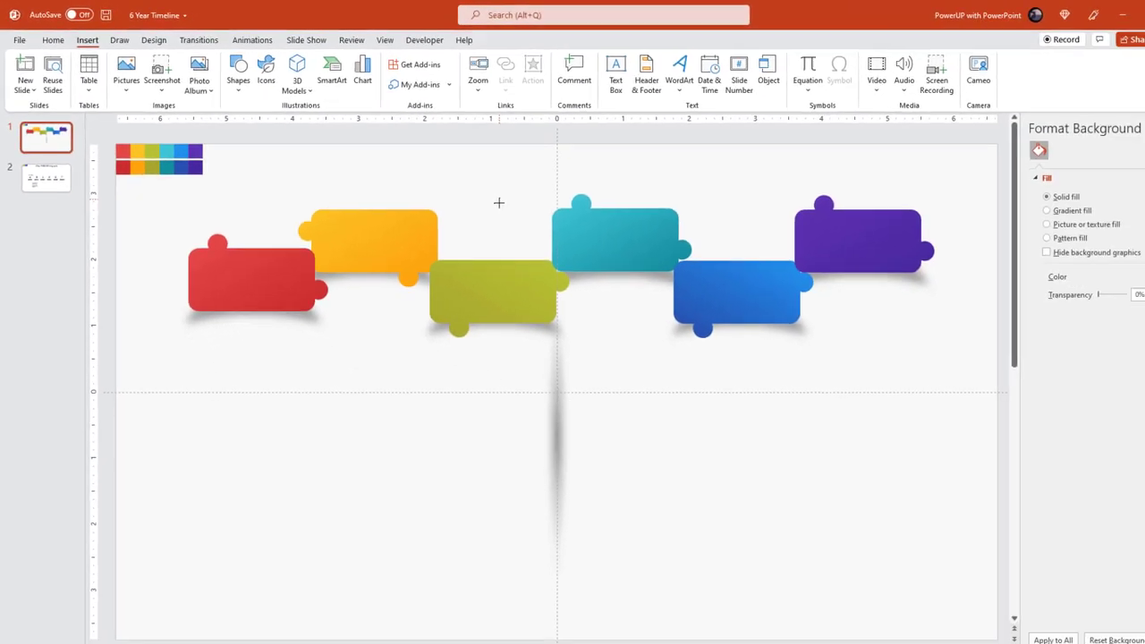
left_click_drag(478, 186, 532, 601)
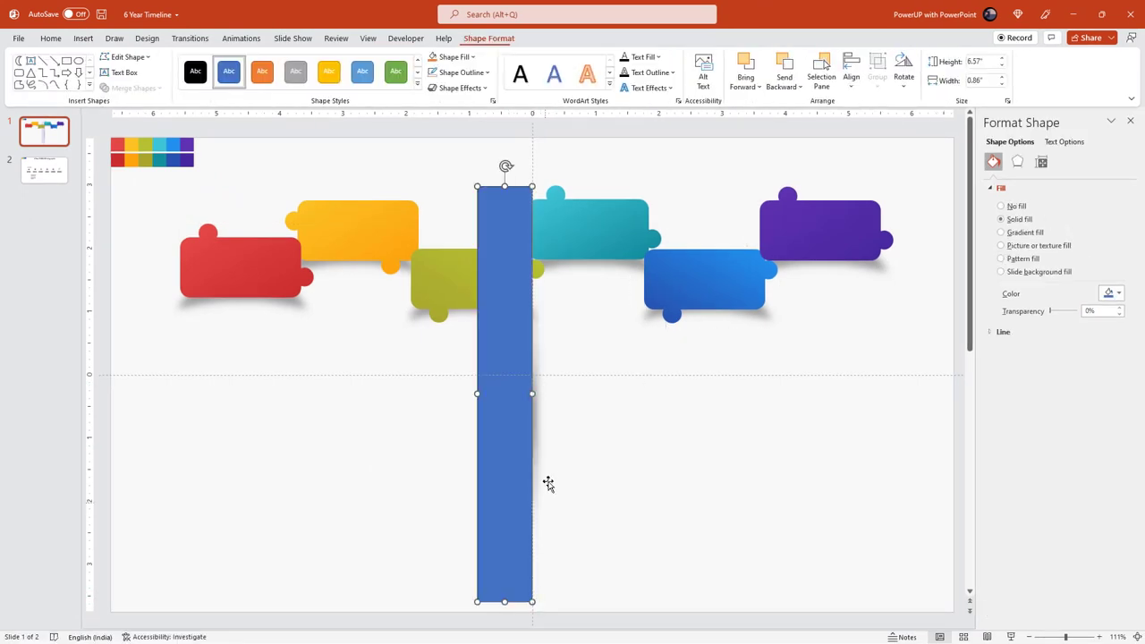
left_click(541, 429)
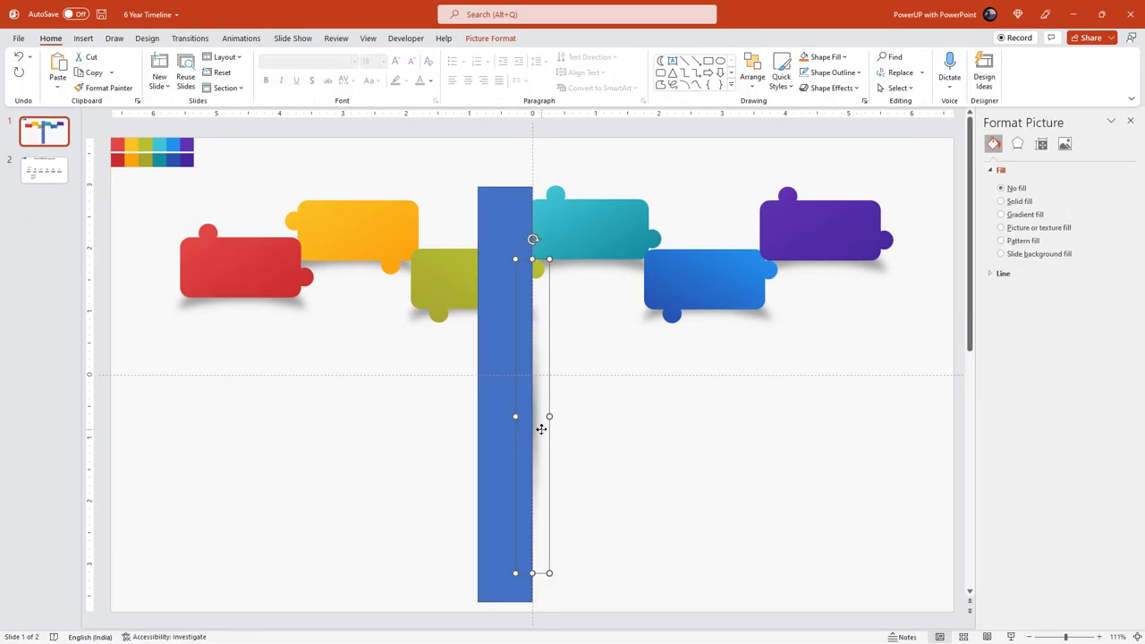
left_click(494, 380)
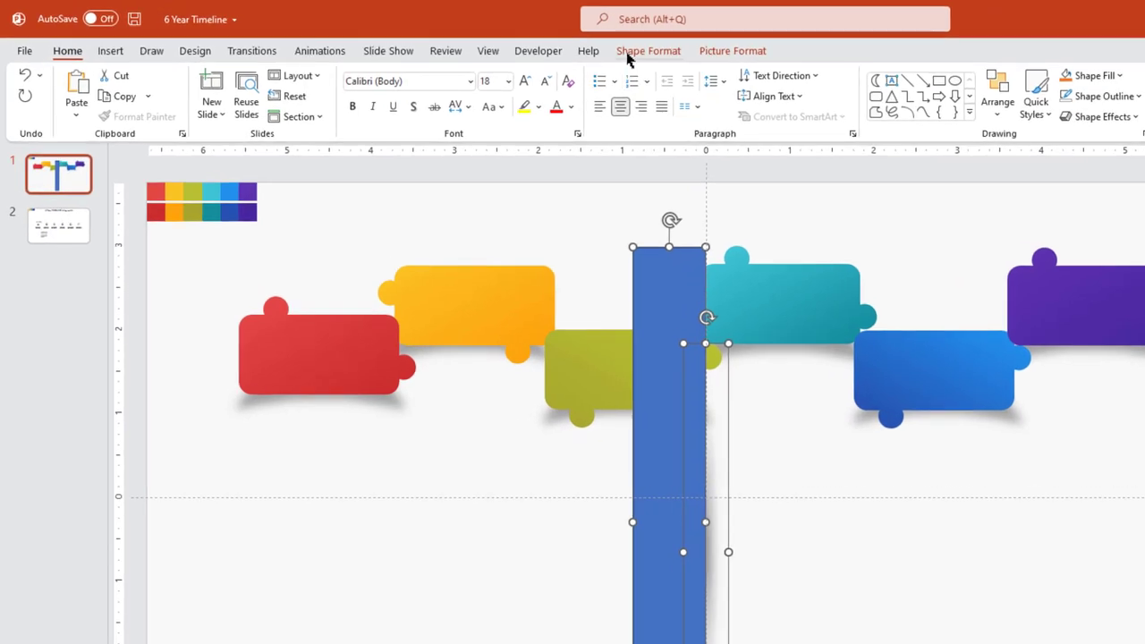
left_click(628, 53)
left_click(184, 119)
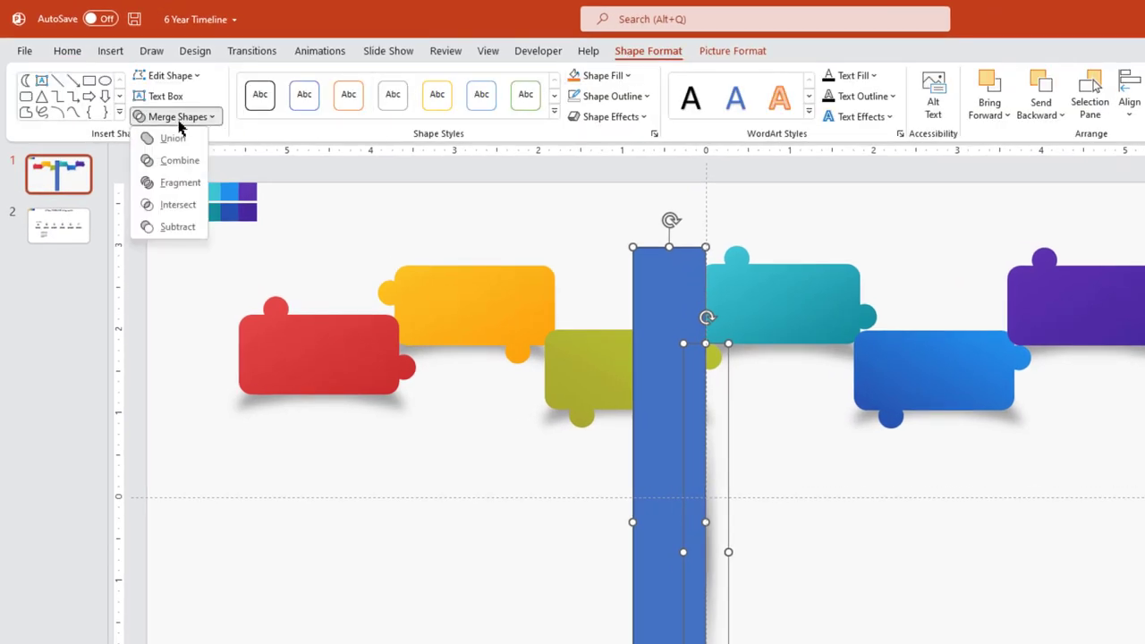
left_click(177, 226)
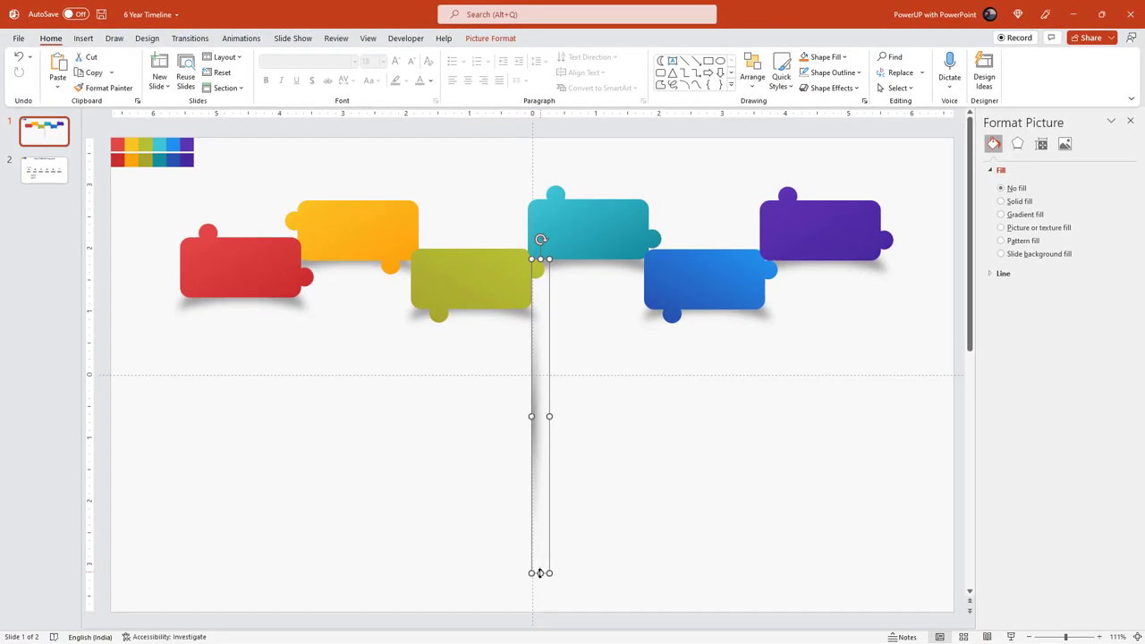
- Shorten and narrow the shadow stem, set it under the red piece's edge, and duplicate it toward green
left_click_drag(539, 574, 541, 527)
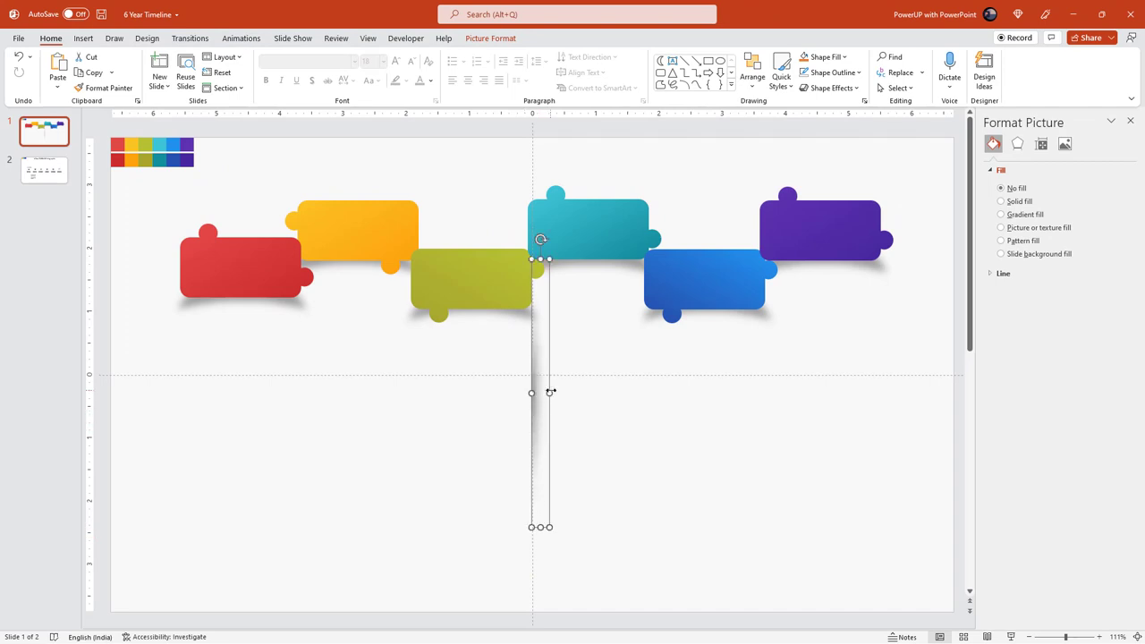
left_click_drag(551, 392, 331, 475)
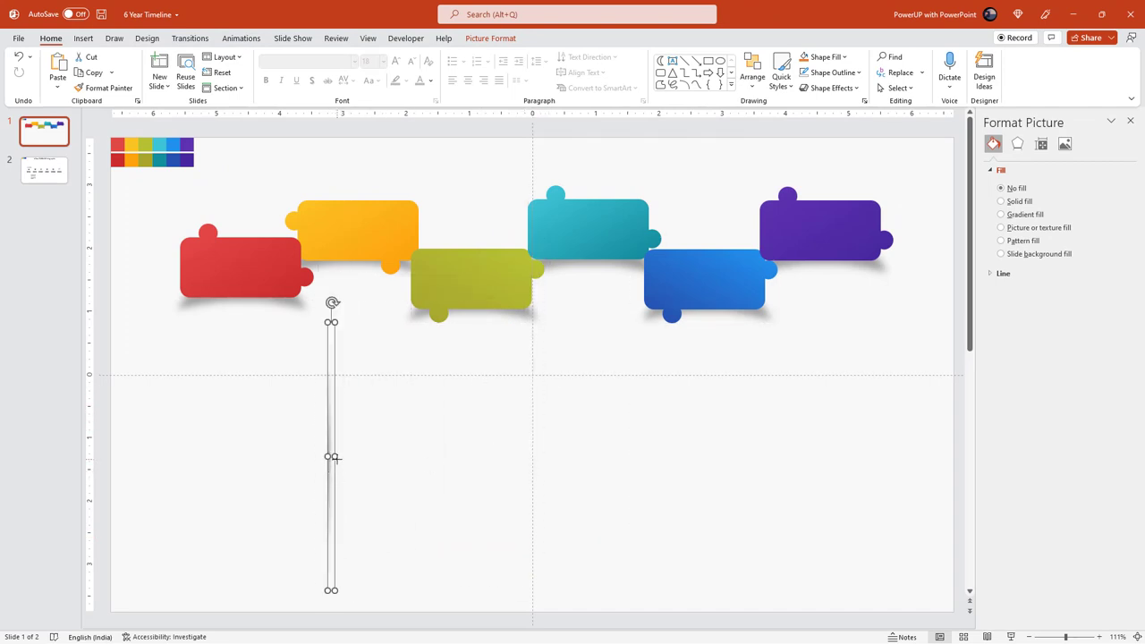
left_click_drag(334, 458, 302, 461)
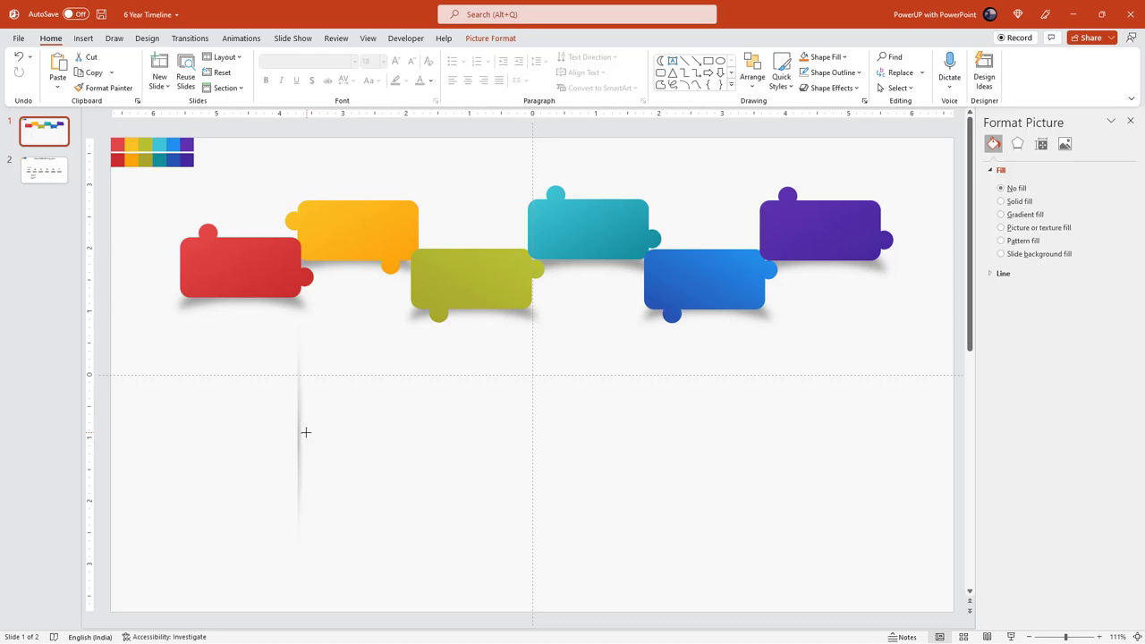
left_click_drag(304, 432, 304, 595)
left_click_drag(297, 490, 415, 472)
key("ctrl+d")
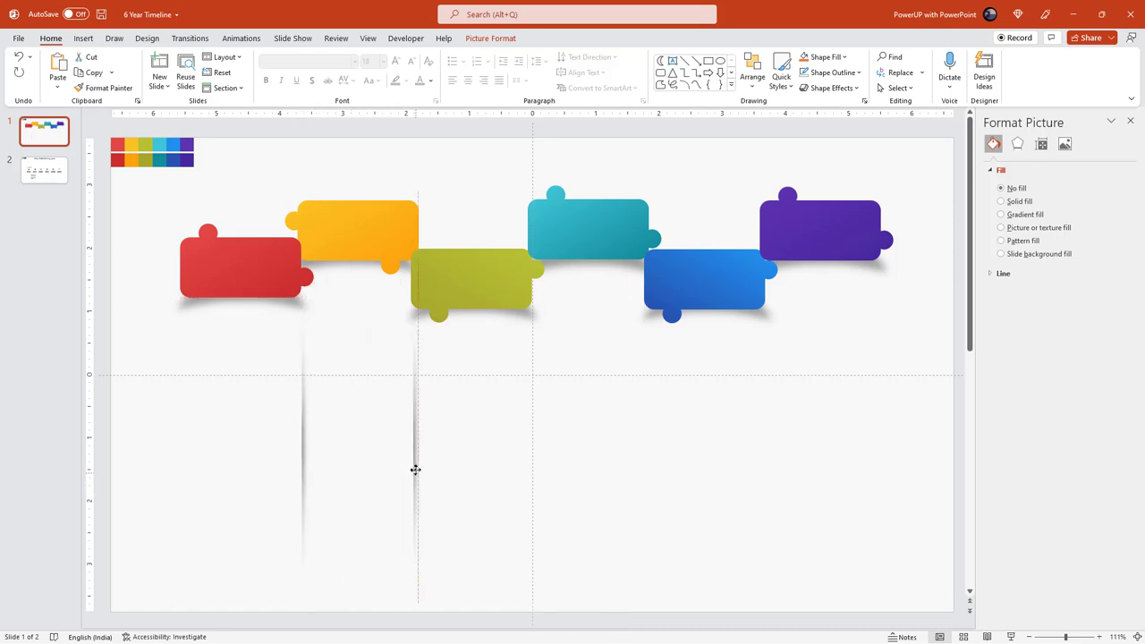
left_click_drag(415, 472, 416, 467)
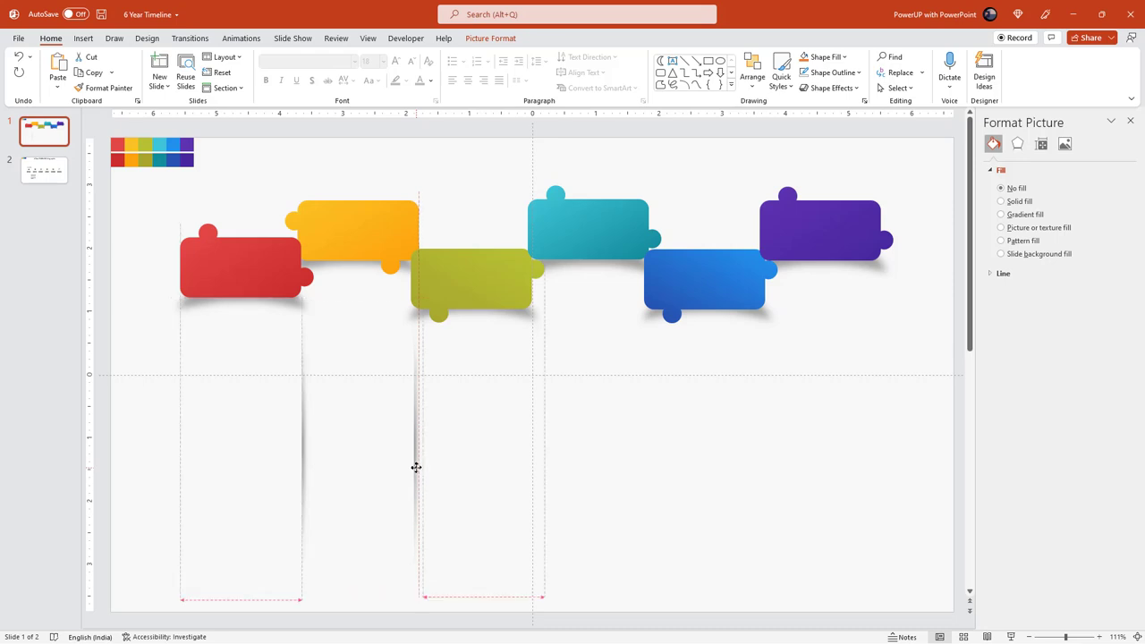
- Duplicate the stem three more times with Ctrl+D and align the copies under the remaining pieces
key("ctrl+d")
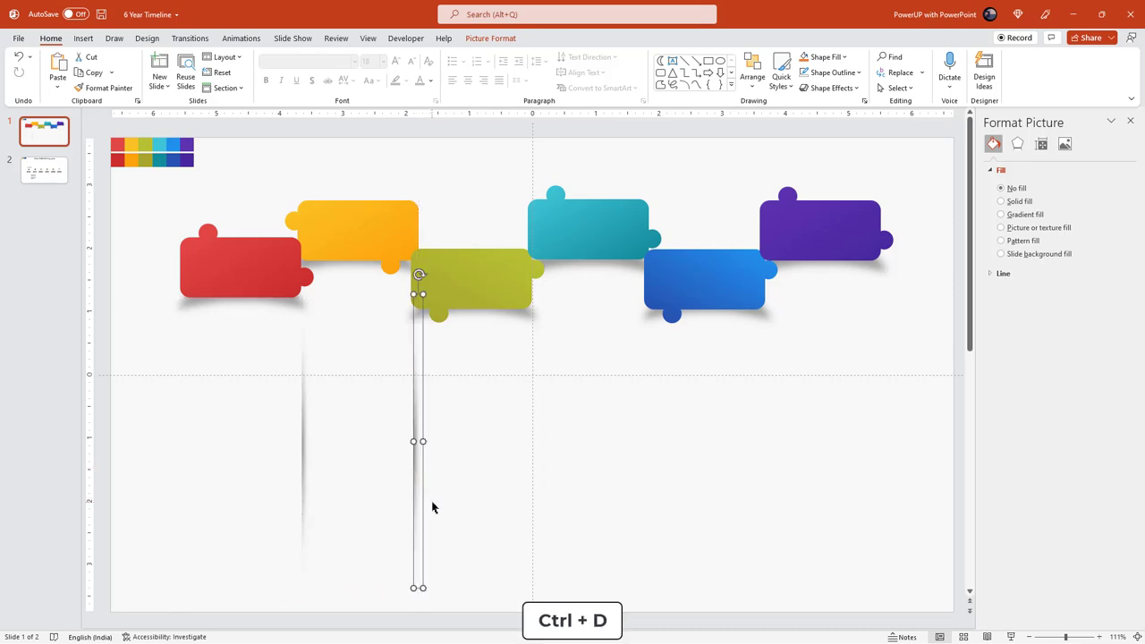
key("ctrl+d")
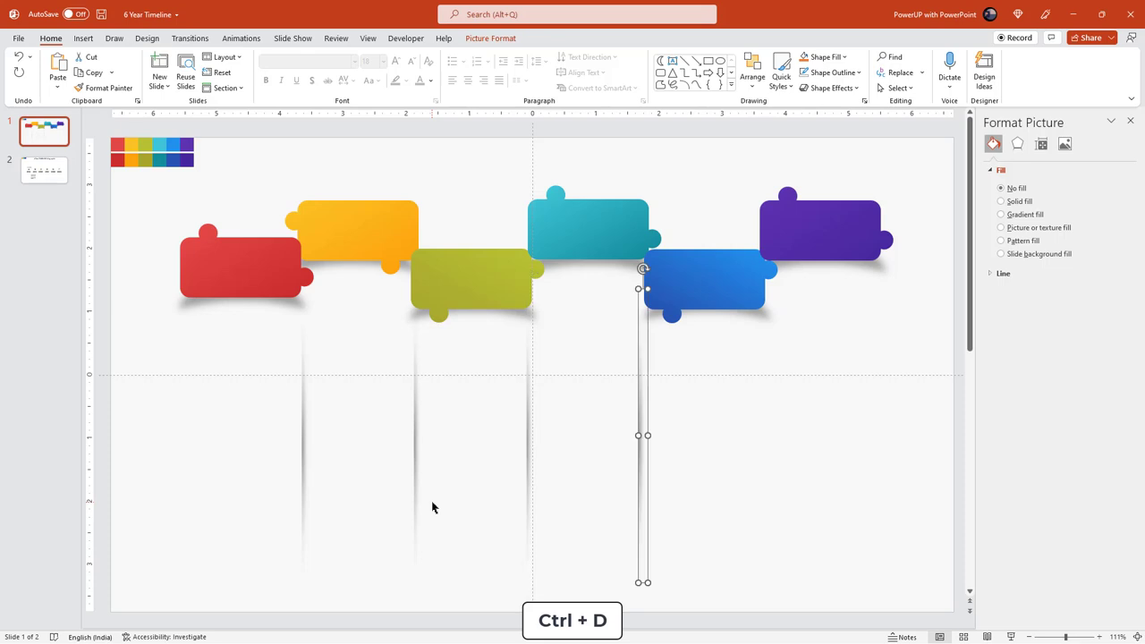
key("ctrl+d")
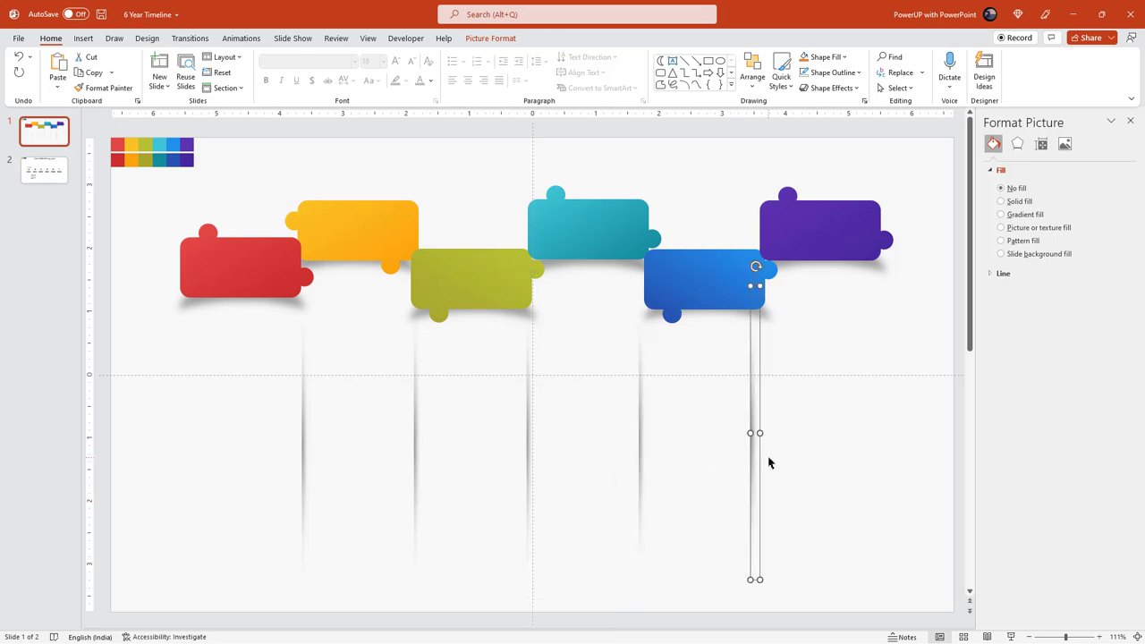
left_click_drag(754, 461, 764, 457)
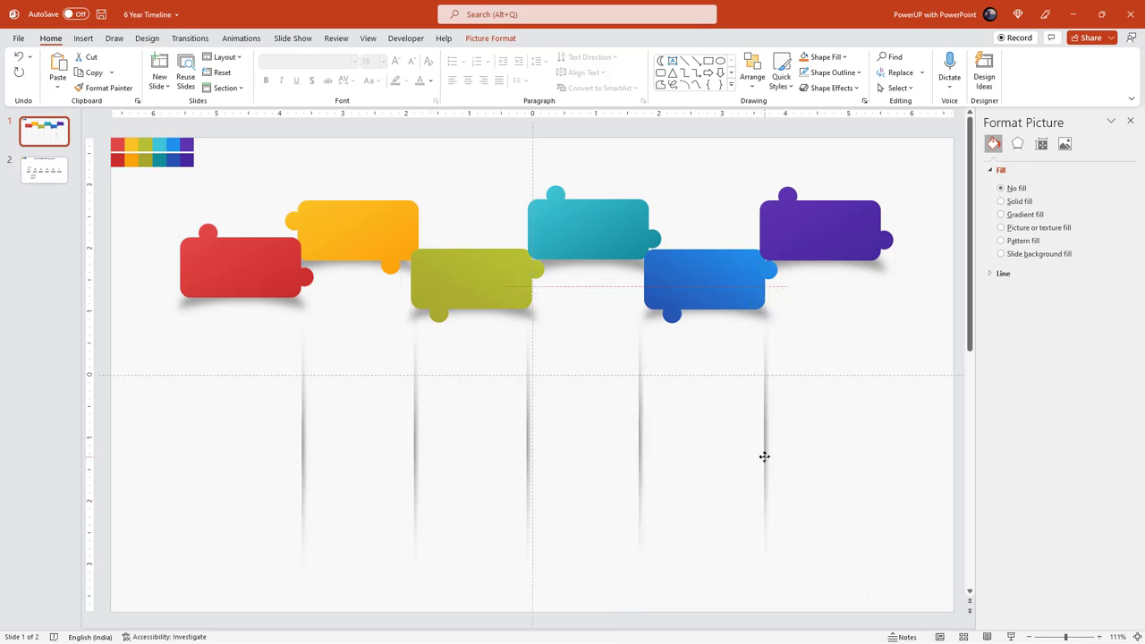
left_click(638, 456)
left_click_drag(638, 457, 527, 449)
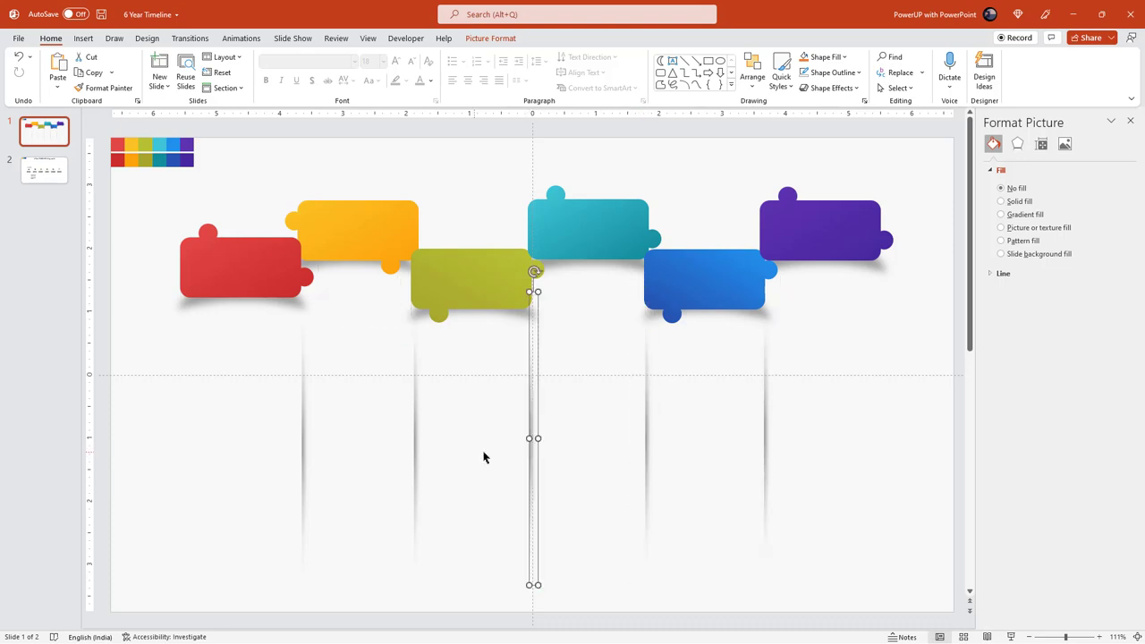
left_click(411, 453)
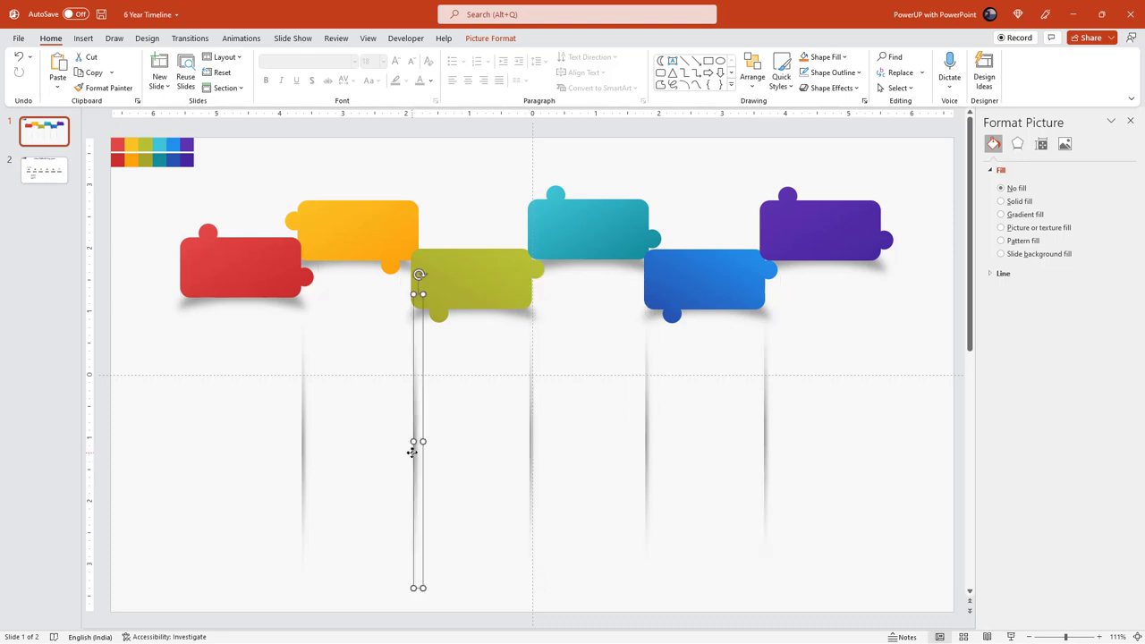
left_click(300, 457)
- Bring the six year labels 2018–2023 from slide 2 onto the timeline slide
left_click(223, 513)
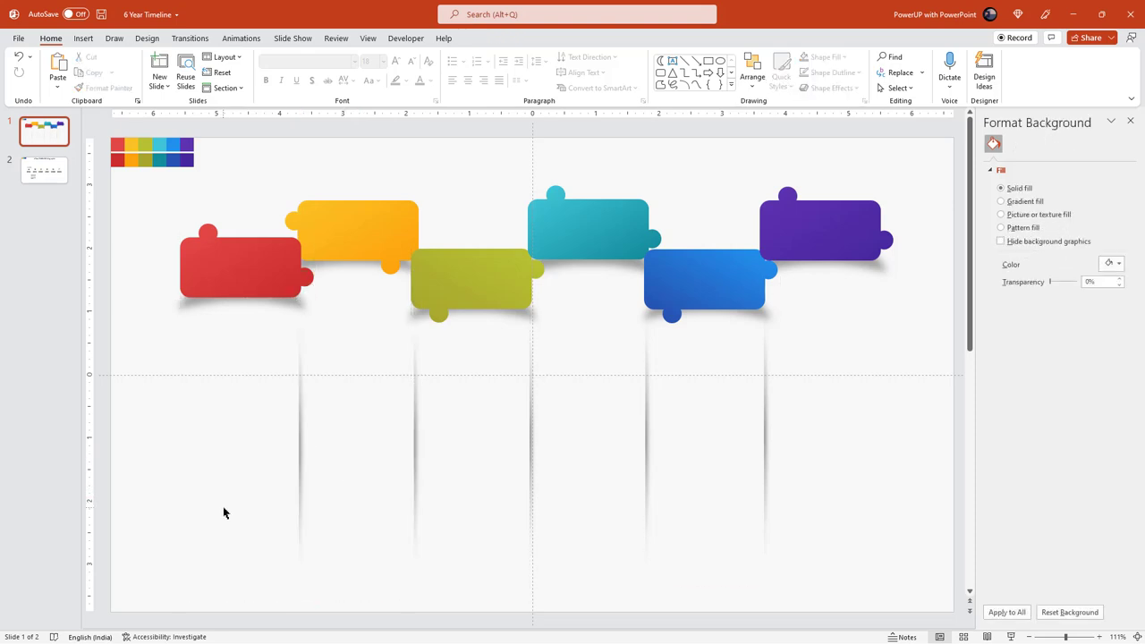
left_click(51, 173)
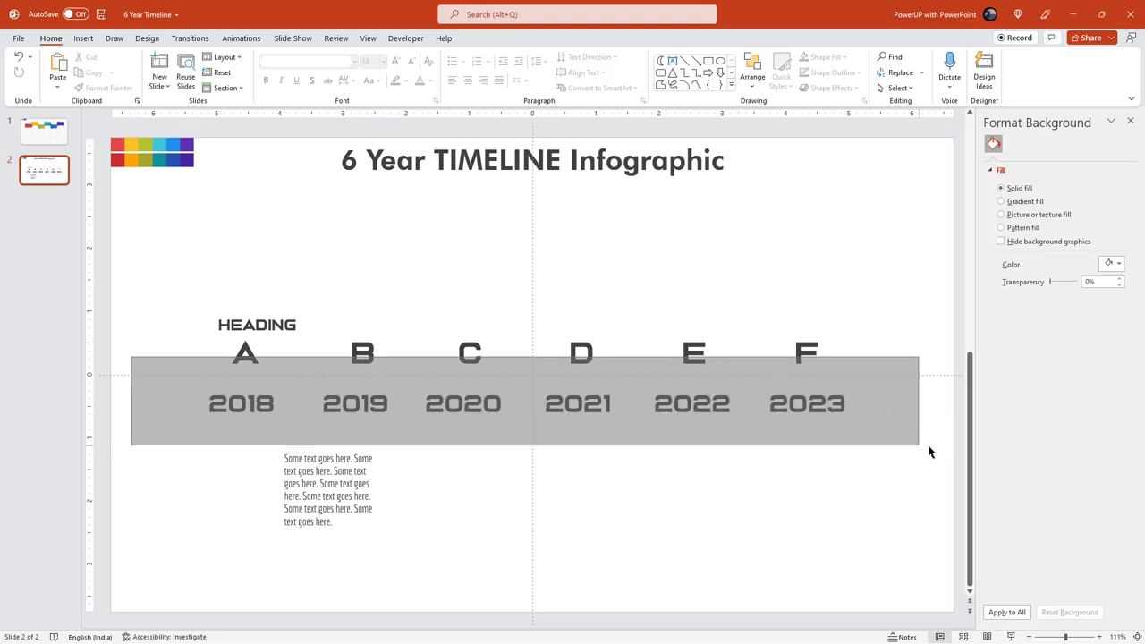
left_click_drag(132, 361, 920, 447)
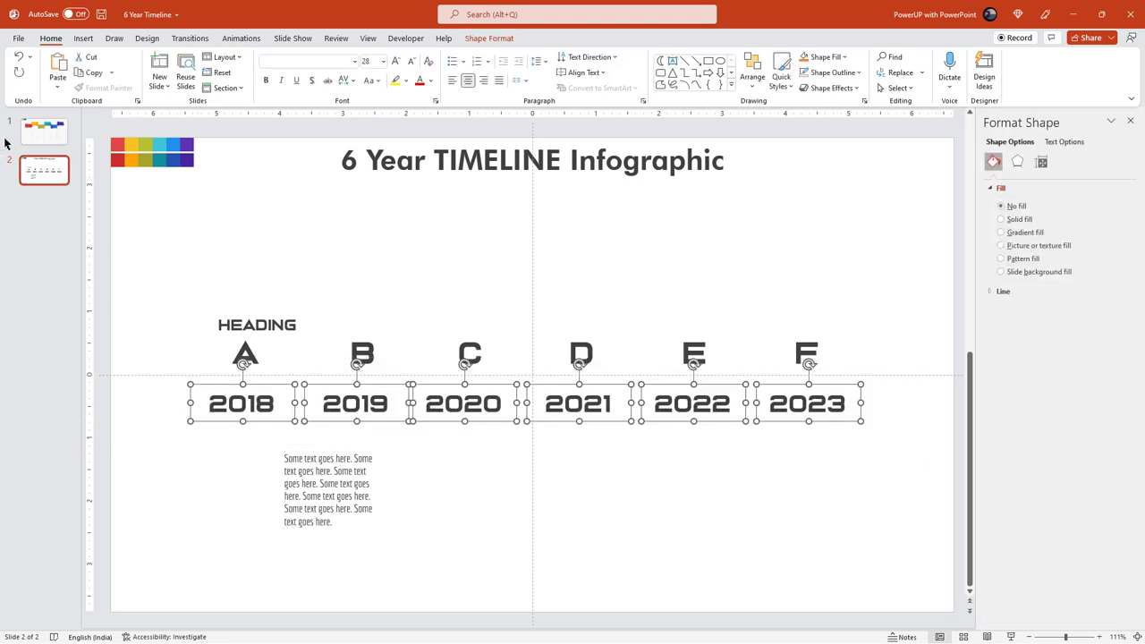
left_click(36, 132)
key("ctrl+v")
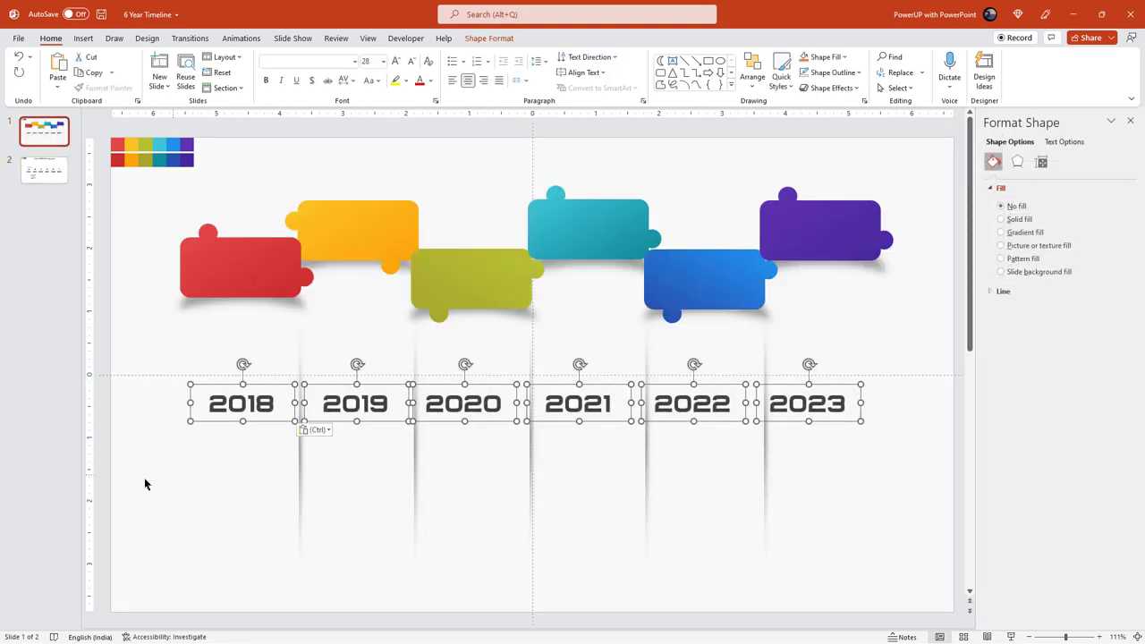
left_click(229, 436)
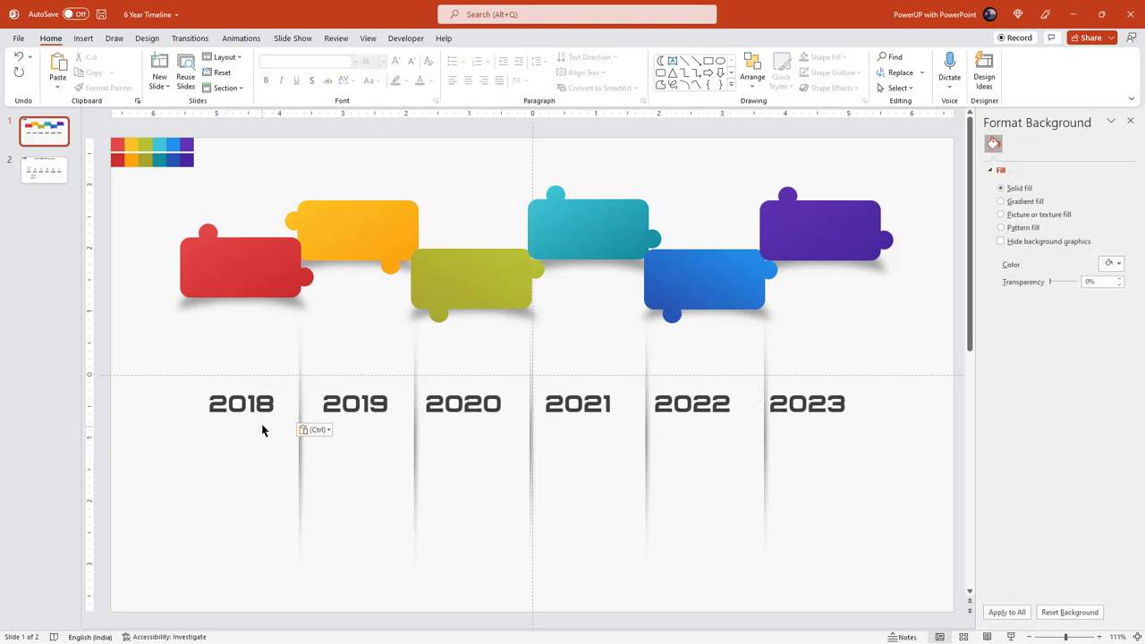
- Place 2018 through 2023 onto the red, orange, olive, teal, blue and purple pieces
left_click_drag(267, 421, 265, 289)
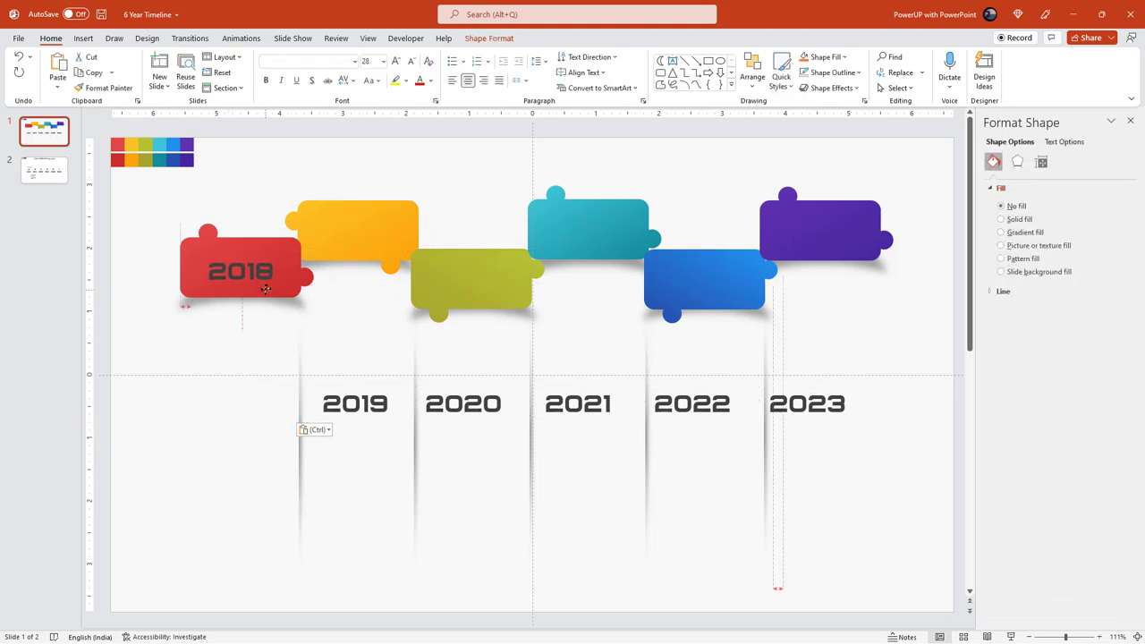
left_click_drag(376, 419, 375, 250)
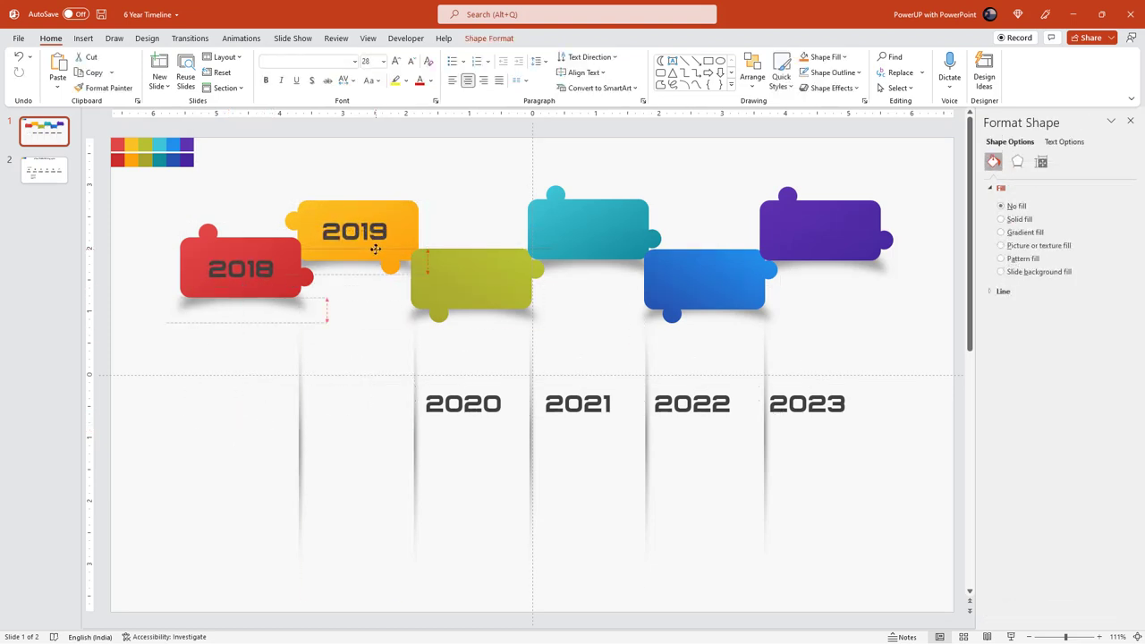
left_click_drag(491, 417, 499, 293)
left_click(606, 422)
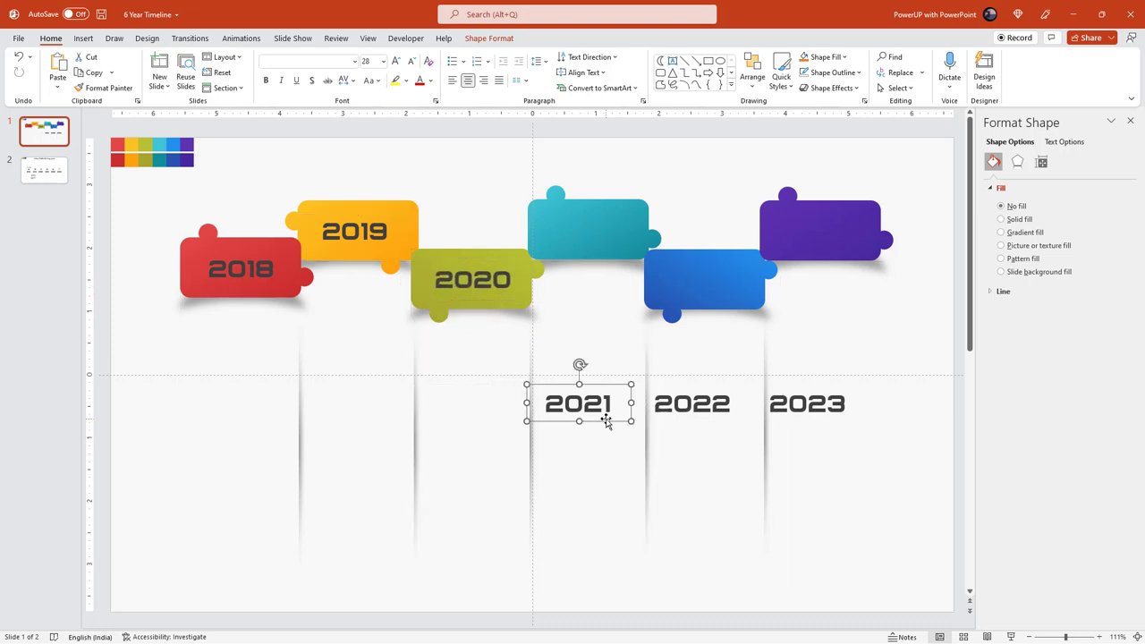
left_click_drag(606, 423, 615, 248)
left_click_drag(719, 419, 735, 299)
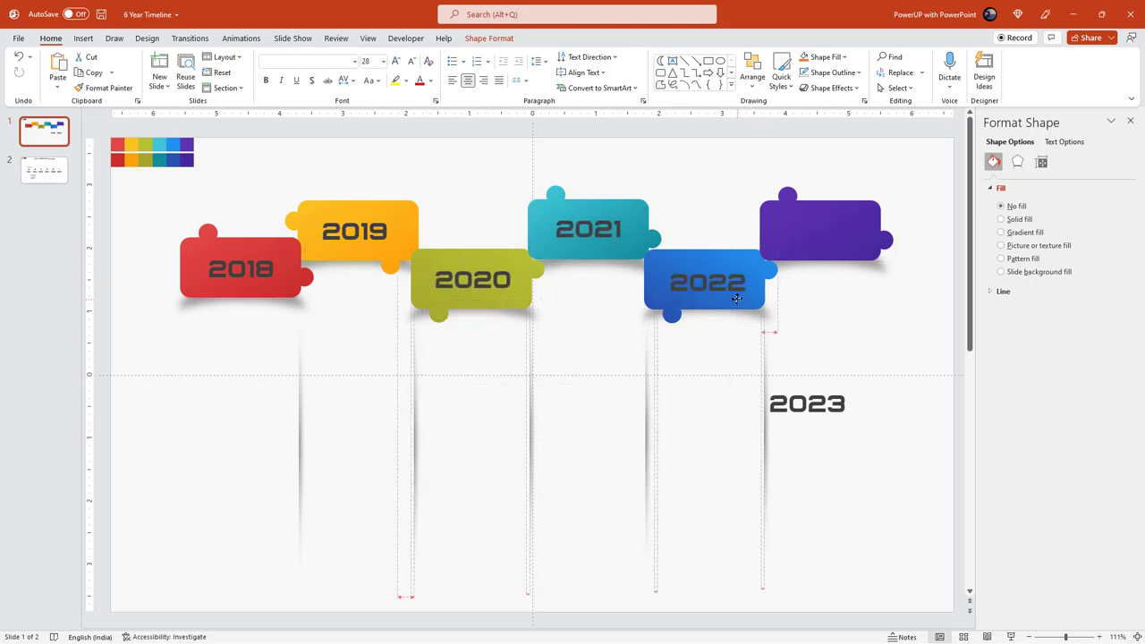
left_click_drag(830, 418, 849, 243)
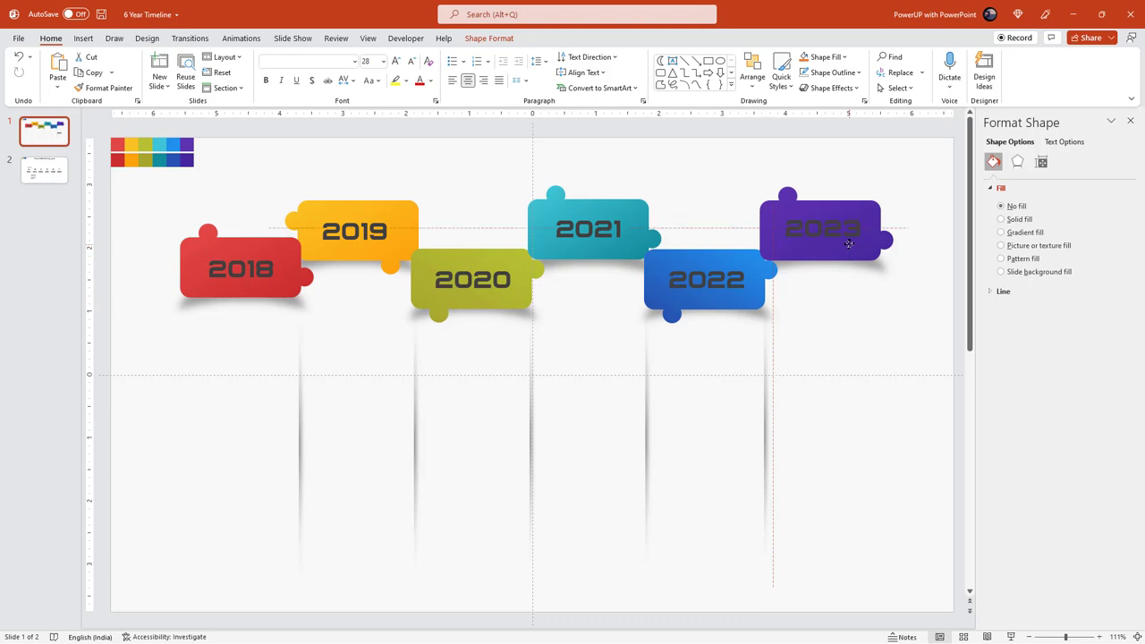
- Make all six year labels white
left_click(757, 281, "shift")
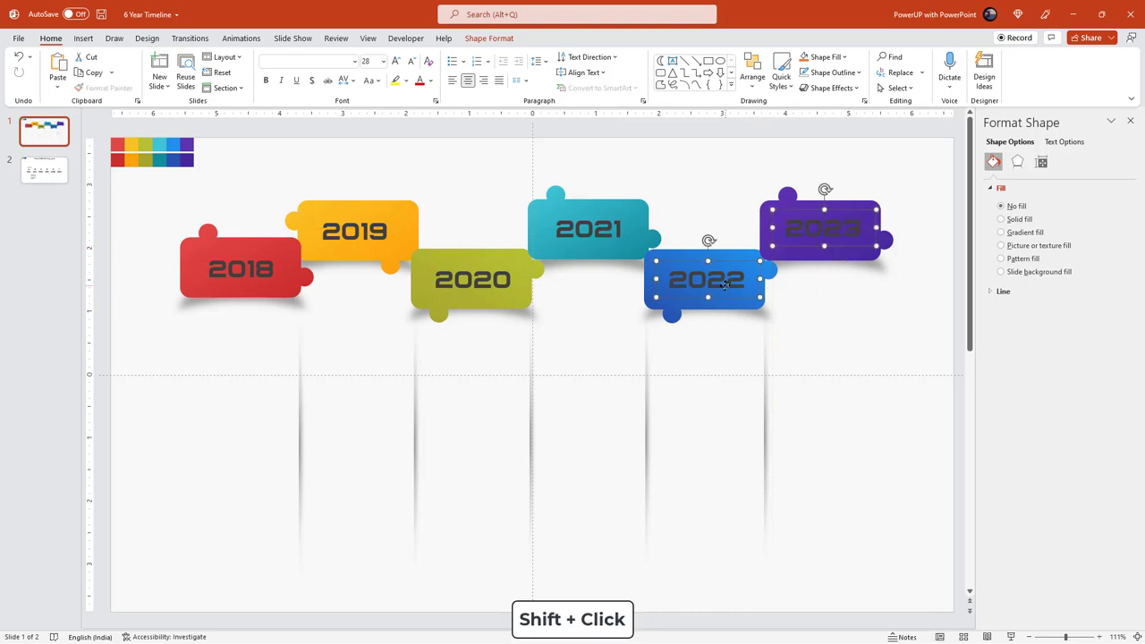
left_click(611, 233, "shift")
left_click(456, 285, "shift")
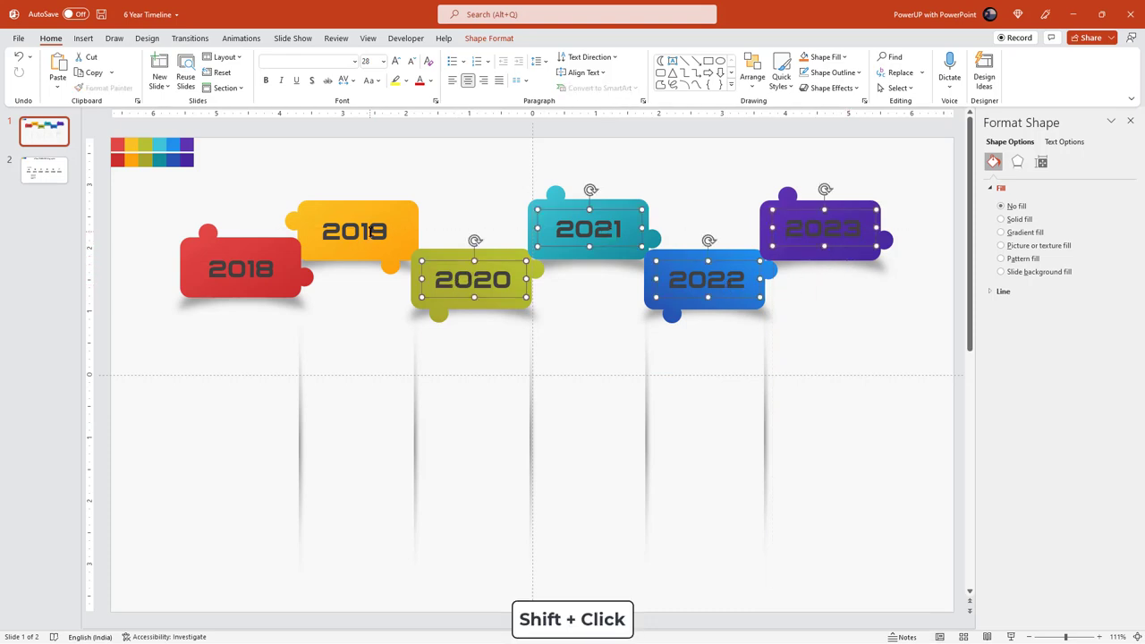
left_click(371, 231, "shift")
left_click(224, 273, "shift")
left_click(432, 81)
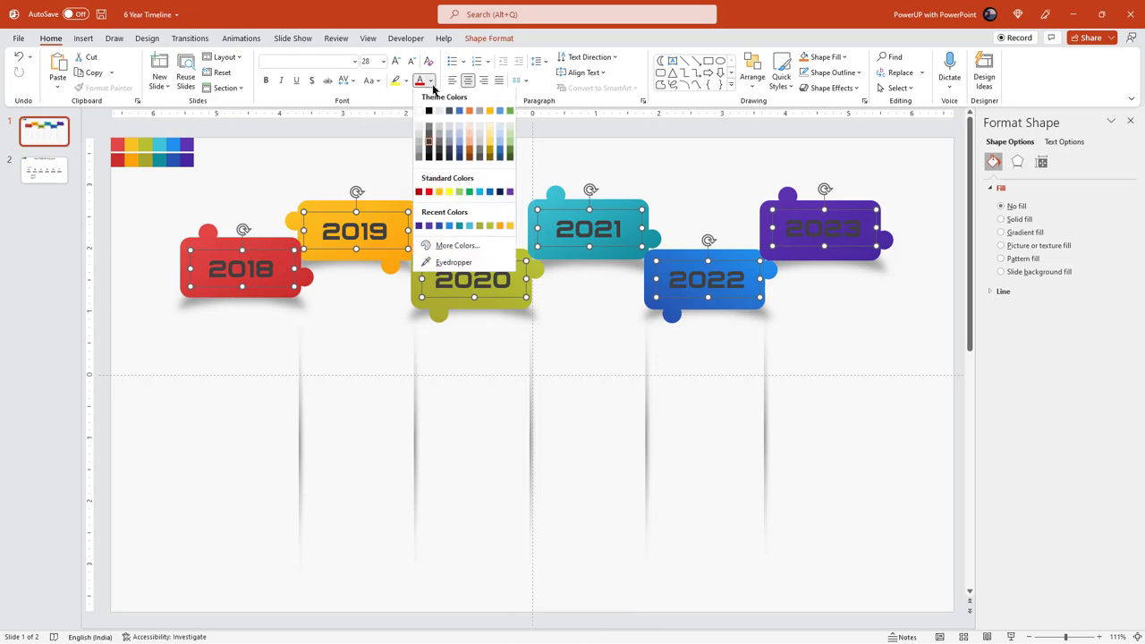
left_click(420, 111)
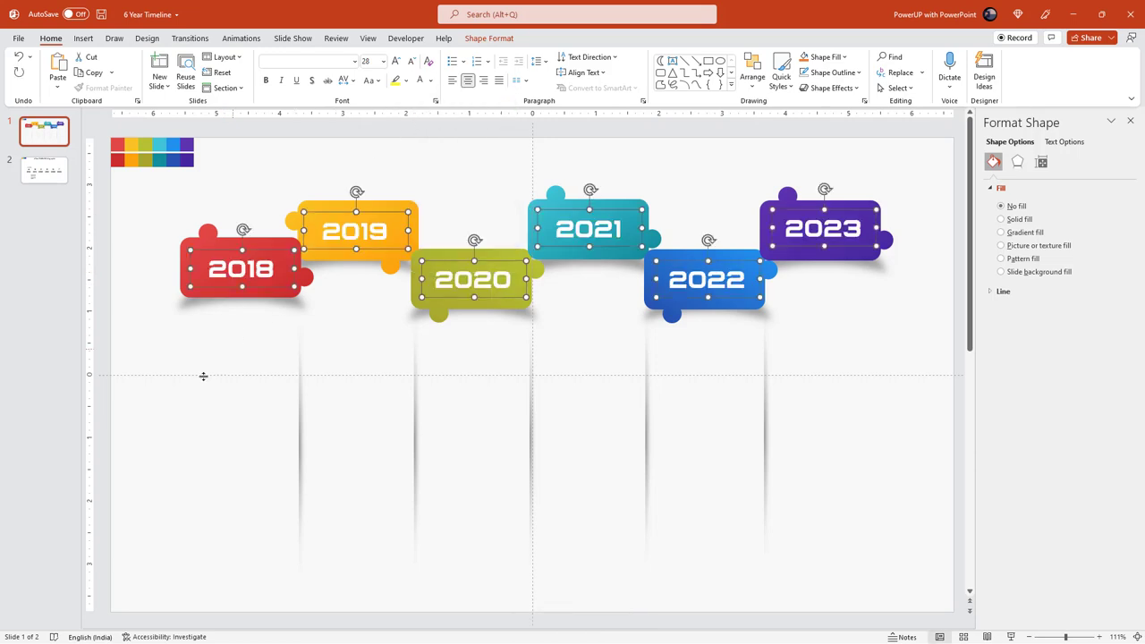
left_click(204, 376)
- Select the HEADING label on slide 2 to copy it
left_click(50, 178)
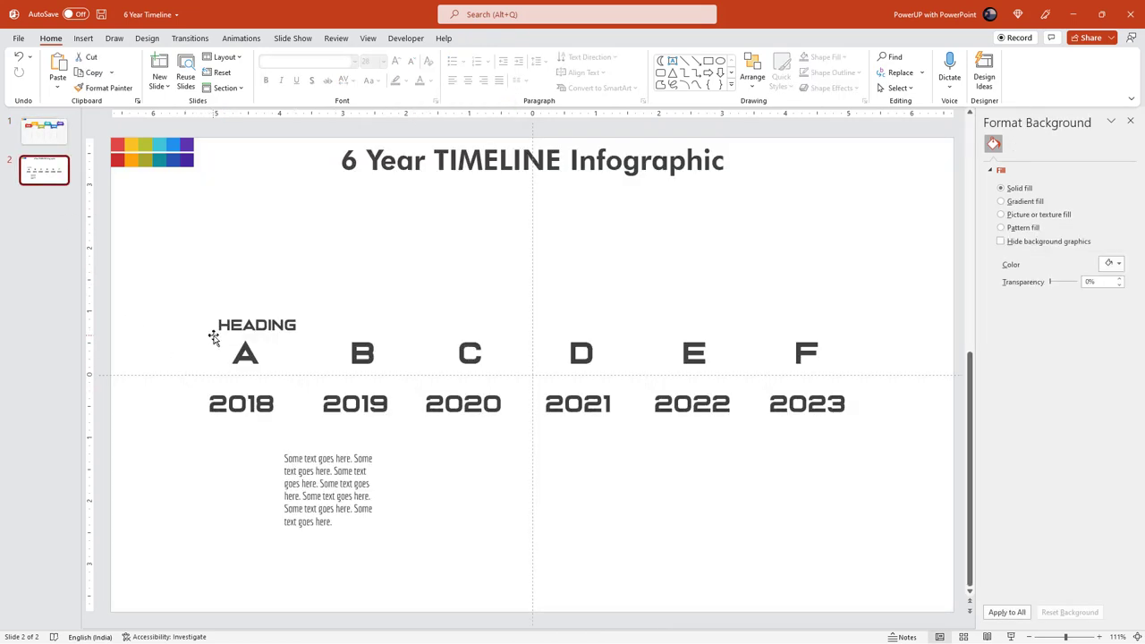
left_click(213, 336)
key("Page_Up")
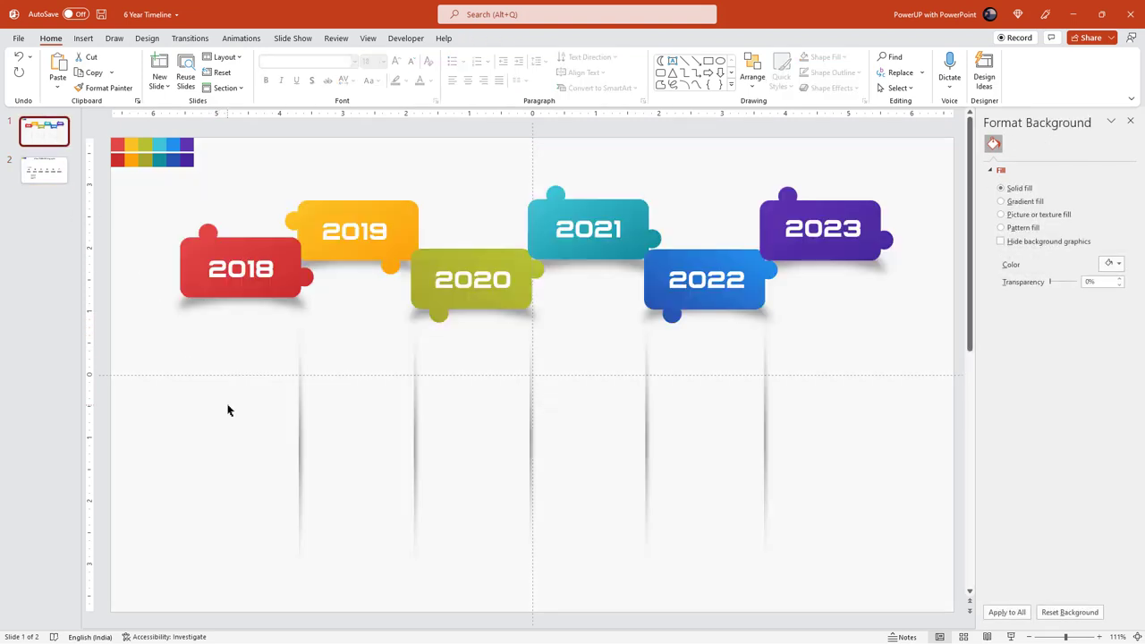
- Paste the HEADING labels below the puzzle pieces and copy the A–F letters over from slide 2
key("ctrl+v")
mouse_move(277, 335)
left_mouse_down()
mouse_move(253, 359)
mouse_move(844, 371)
left_mouse_up()
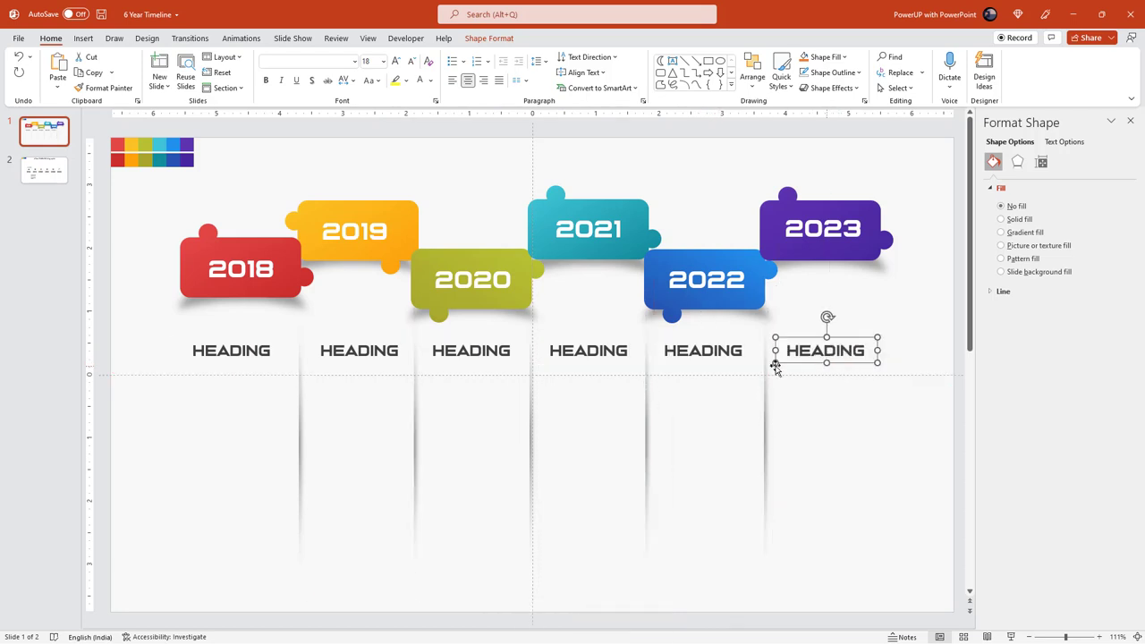
left_click(54, 179)
left_click_drag(134, 329, 850, 386)
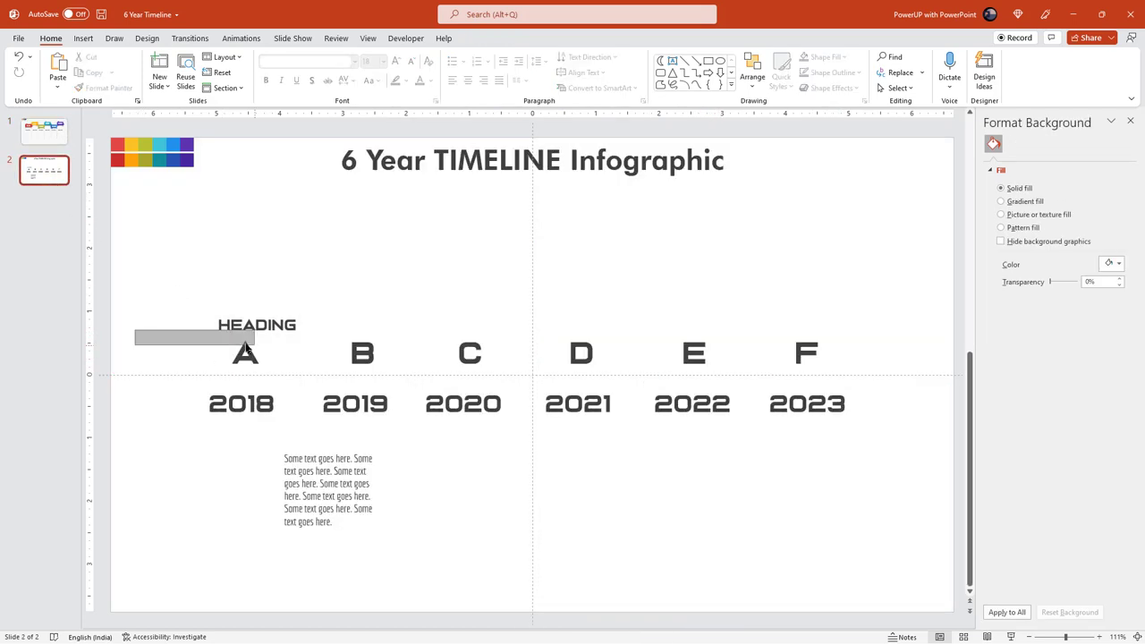
key("ctrl+c")
left_click(43, 131)
key("ctrl+v")
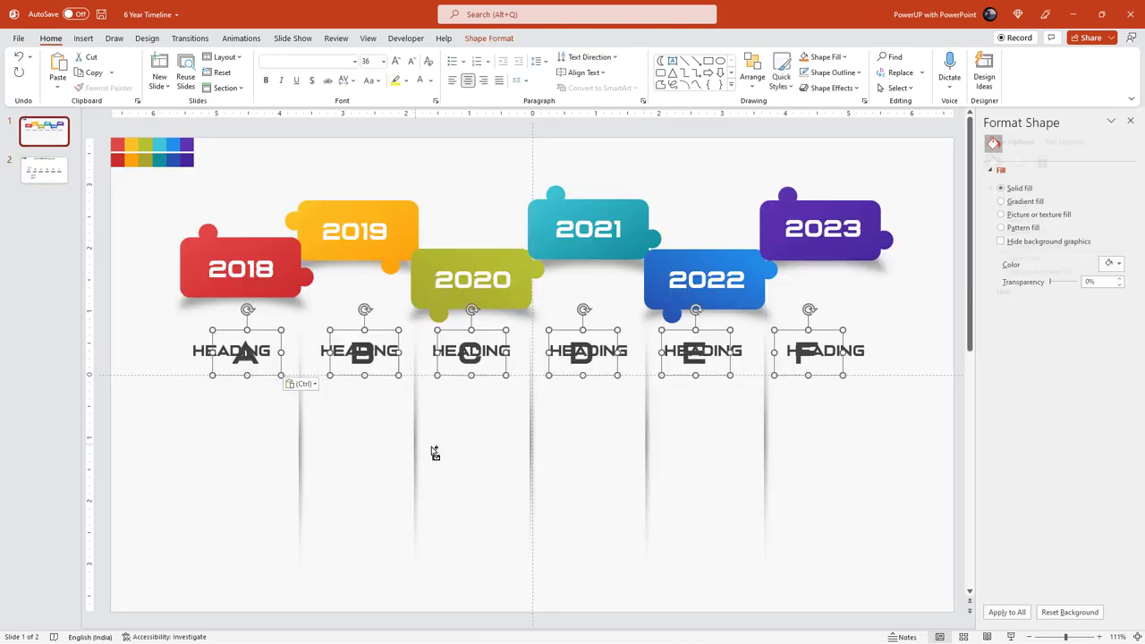
- Centre each letter A–F beneath its HEADING label
left_click_drag(264, 378, 250, 399)
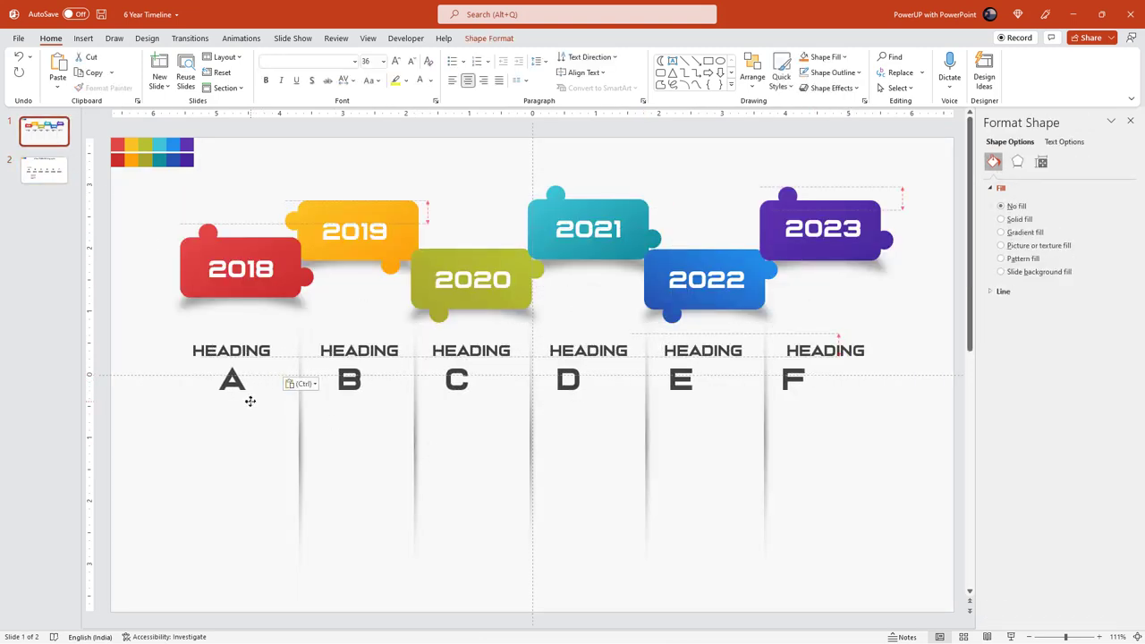
left_click(374, 402)
left_click_drag(374, 402, 385, 402)
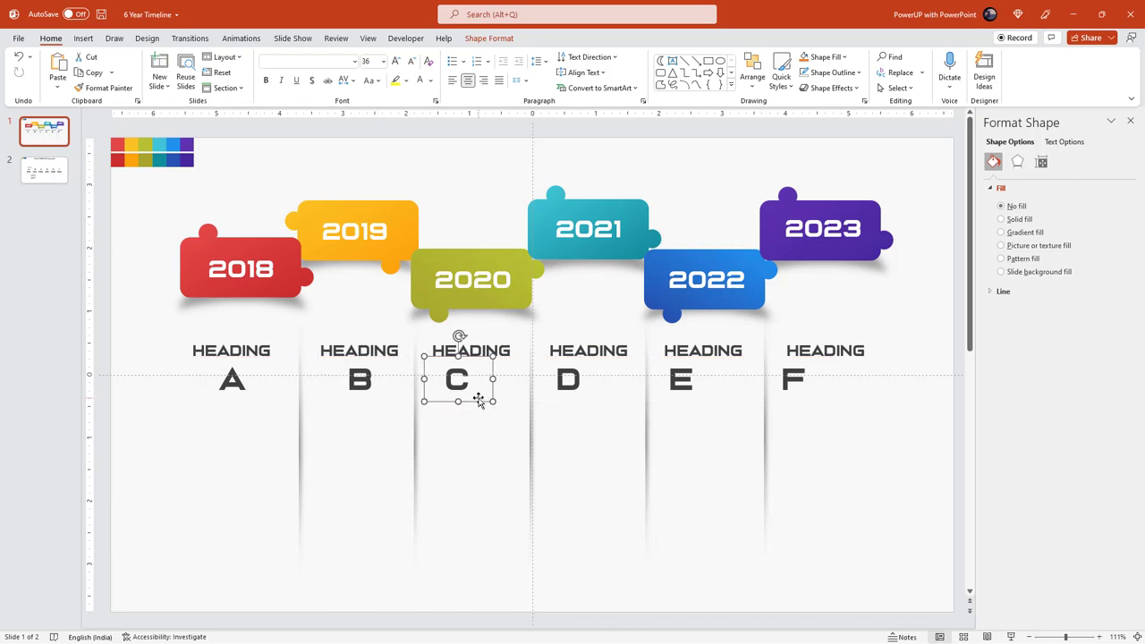
left_click_drag(473, 400, 491, 398)
left_click_drag(586, 399, 605, 403)
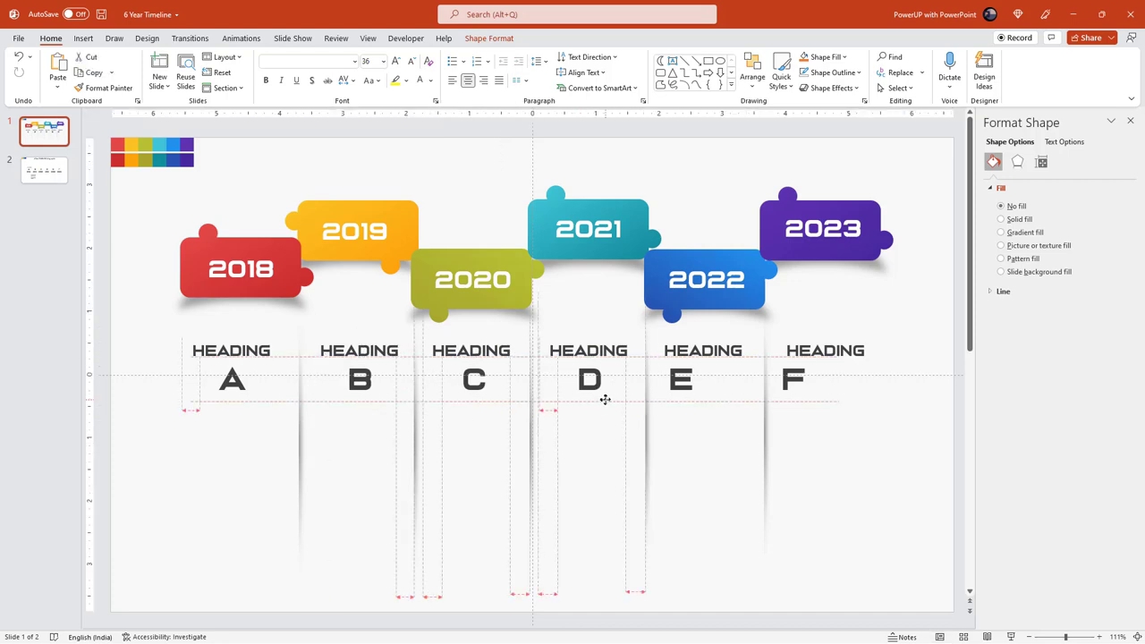
left_click_drag(698, 403, 723, 402)
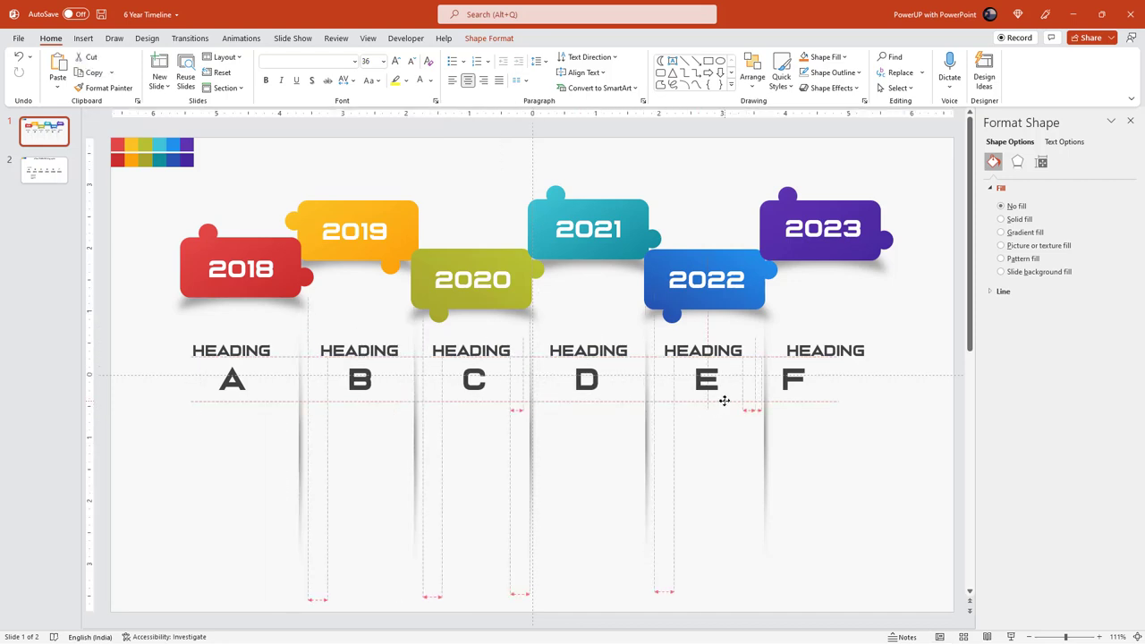
left_click(811, 403)
left_click_drag(811, 403, 843, 400)
- Copy the 'Some text goes here' sample body text from slide 2
scroll(129, 308, "down", 1)
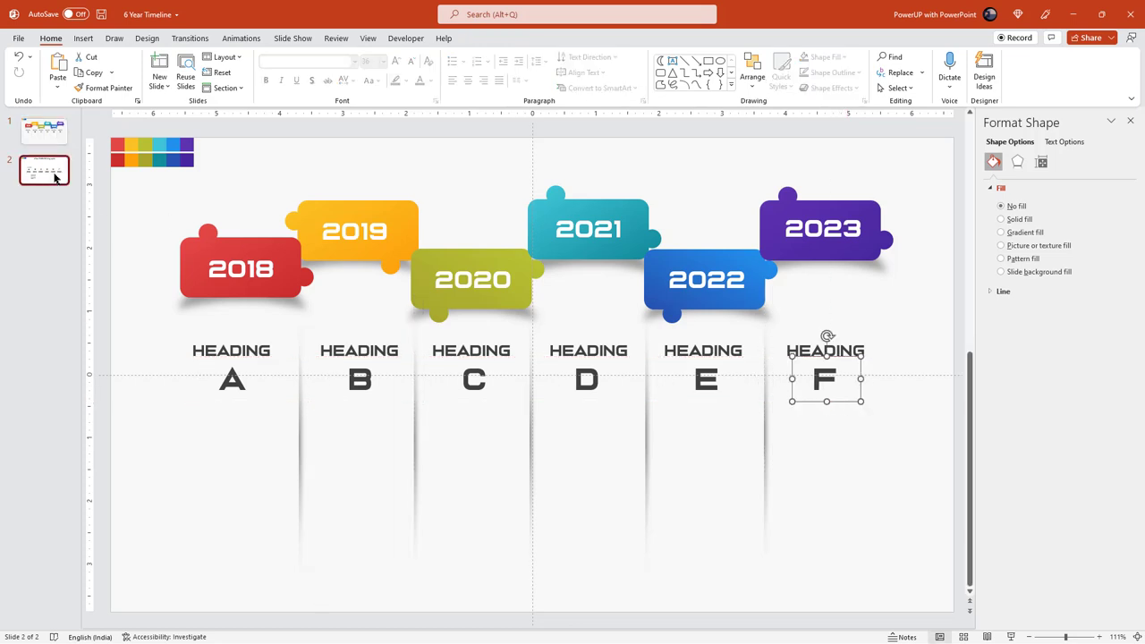
left_click(322, 528)
key("ctrl+c")
- Paste the sample paragraph centred under heading A and duplicate it under headings B–F
key("Page_Up")
key("ctrl+v")
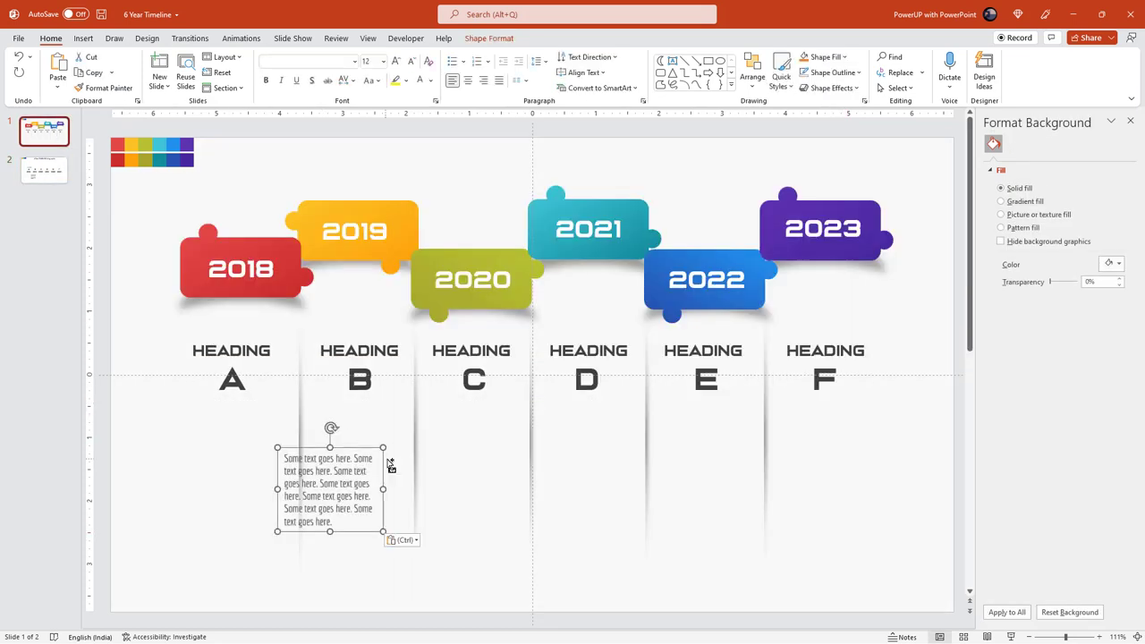
left_click_drag(329, 520, 241, 473)
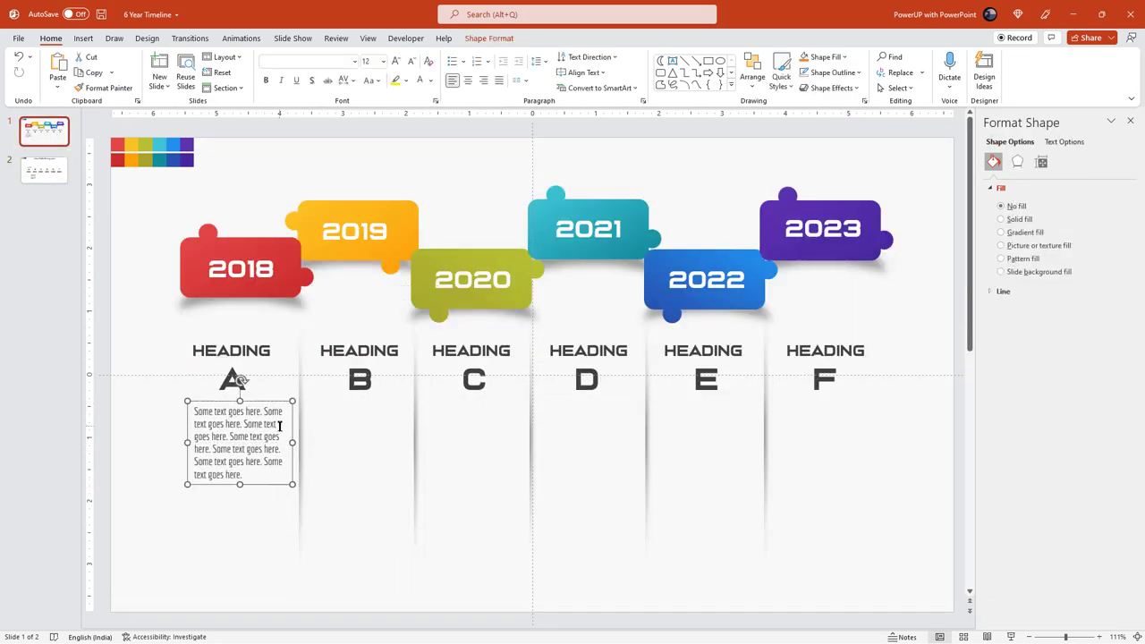
left_click(467, 81)
mouse_move(265, 484)
left_mouse_down()
mouse_move(613, 486)
mouse_move(605, 477)
mouse_move(729, 491)
mouse_move(845, 480)
left_mouse_up()
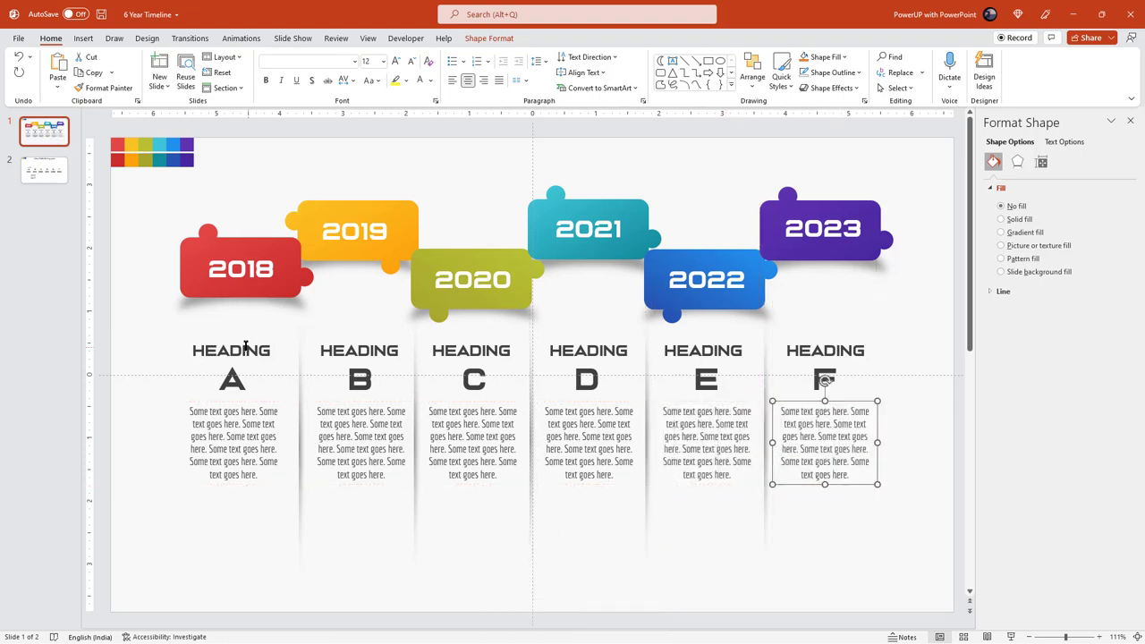
left_click(162, 217)
left_click(115, 153)
- Copy the '6 Year TIMELINE Infographic' title from slide 2 onto the timeline slide
left_click(49, 172)
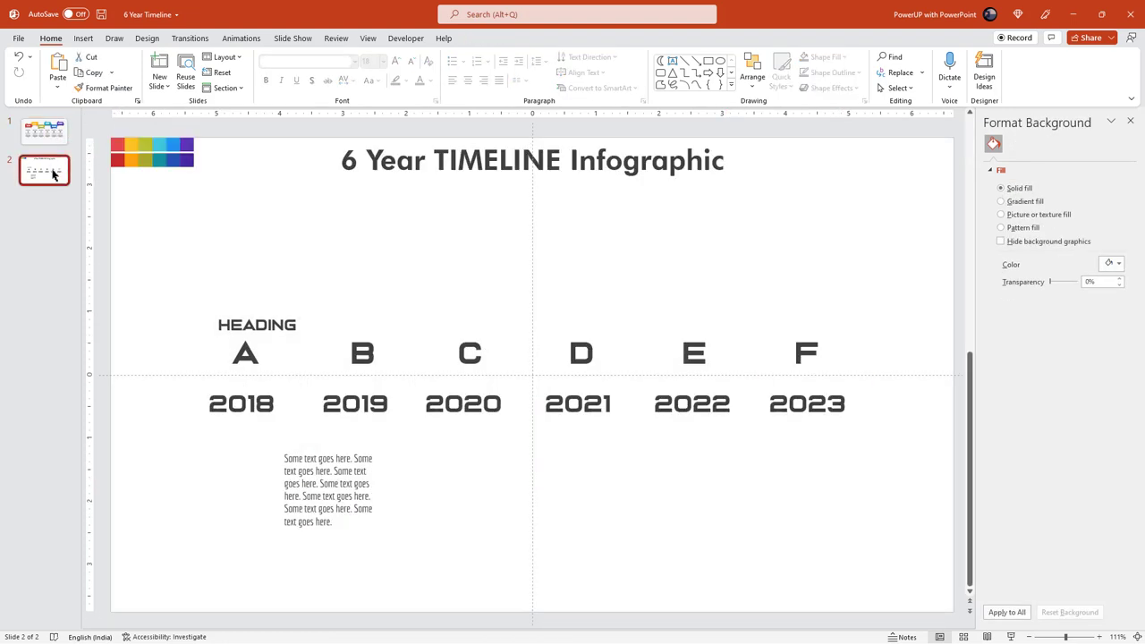
left_click(429, 183)
key("ctrl+c")
left_click(43, 130)
key("ctrl+v")
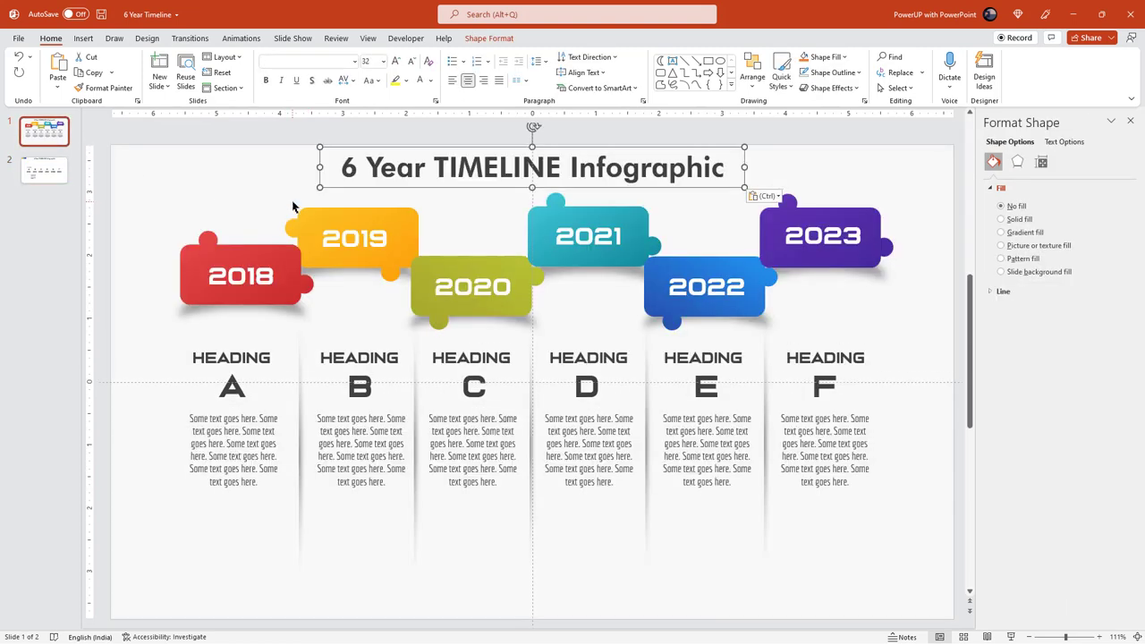
- Preview the finished timeline slide as a full-screen slideshow
left_click(438, 210)
key("shift+F5")
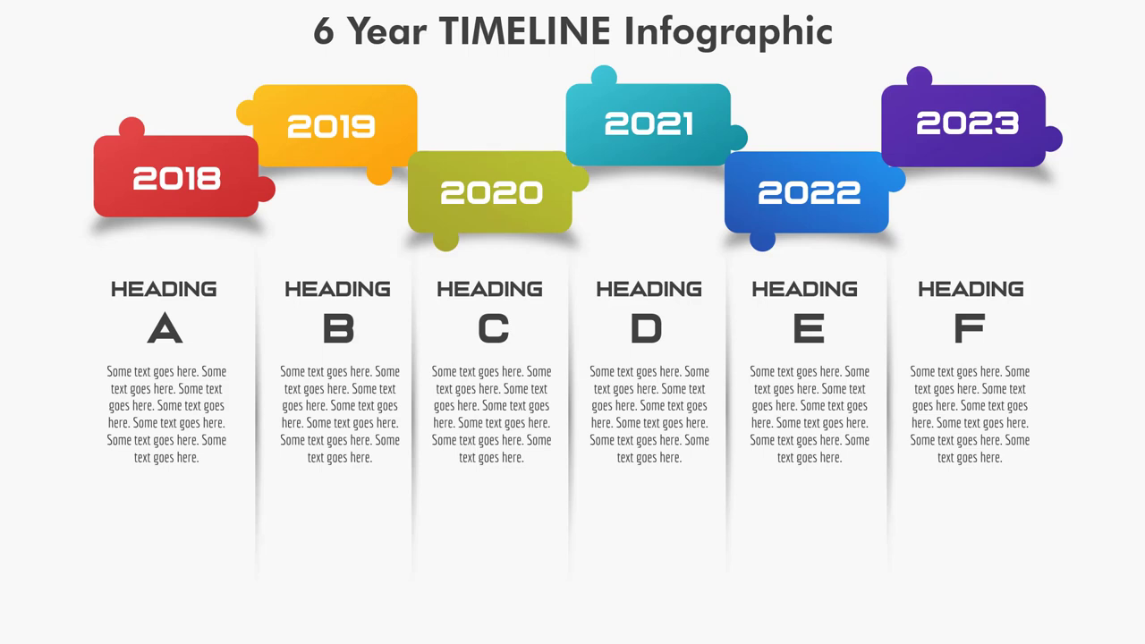
key("Escape")
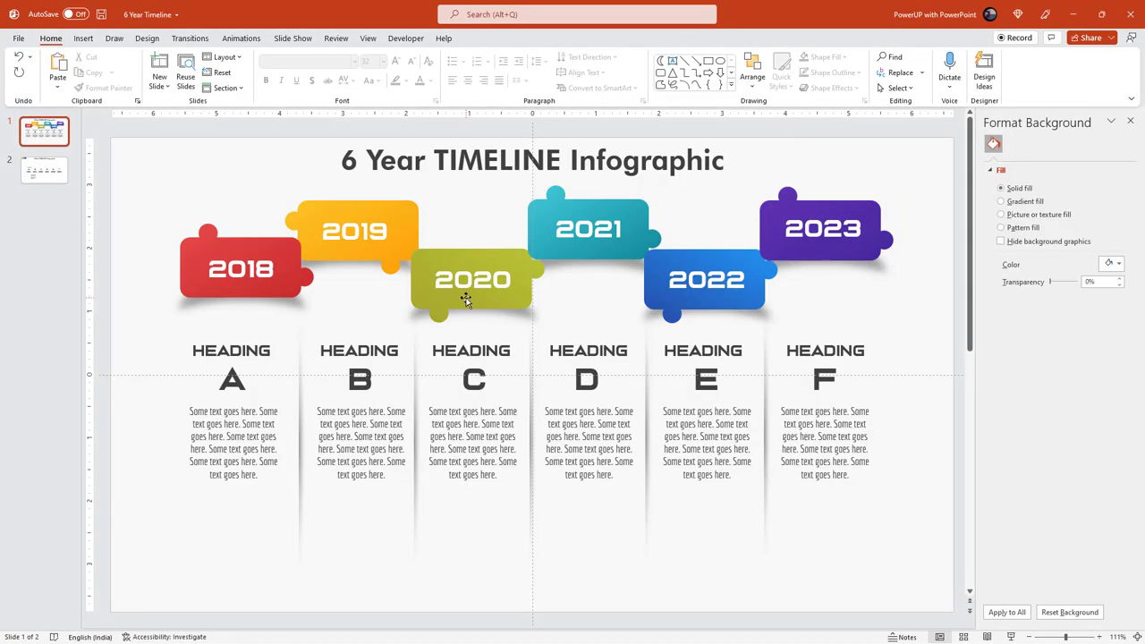